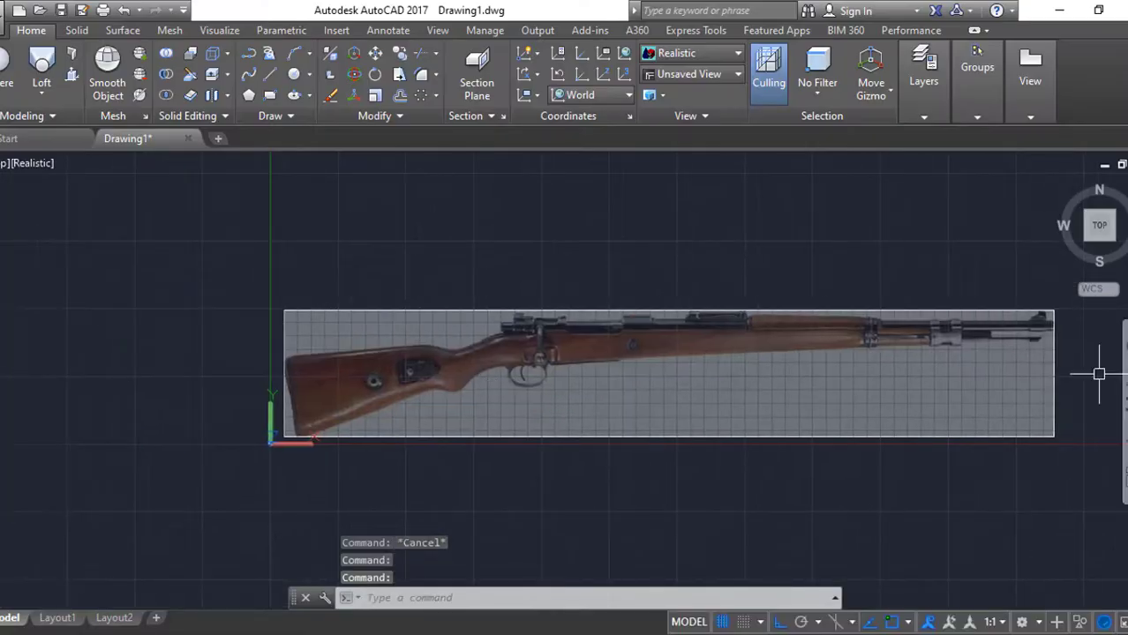
Start a polyline and trace the stock's top edge toward the receiver, undoing misplaced vertices.
scroll(900, 366, "up", 2)
scroll(516, 390, "up", 5)
type("pl")
key("Return")
left_click(451, 340)
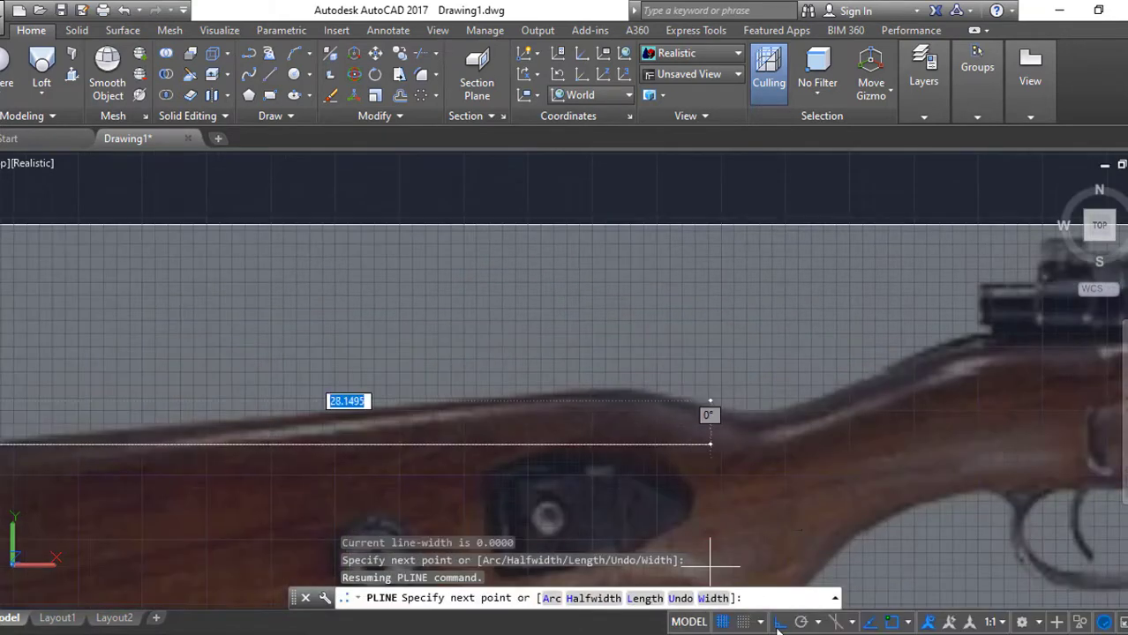
left_click(594, 388)
key("ctrl+z")
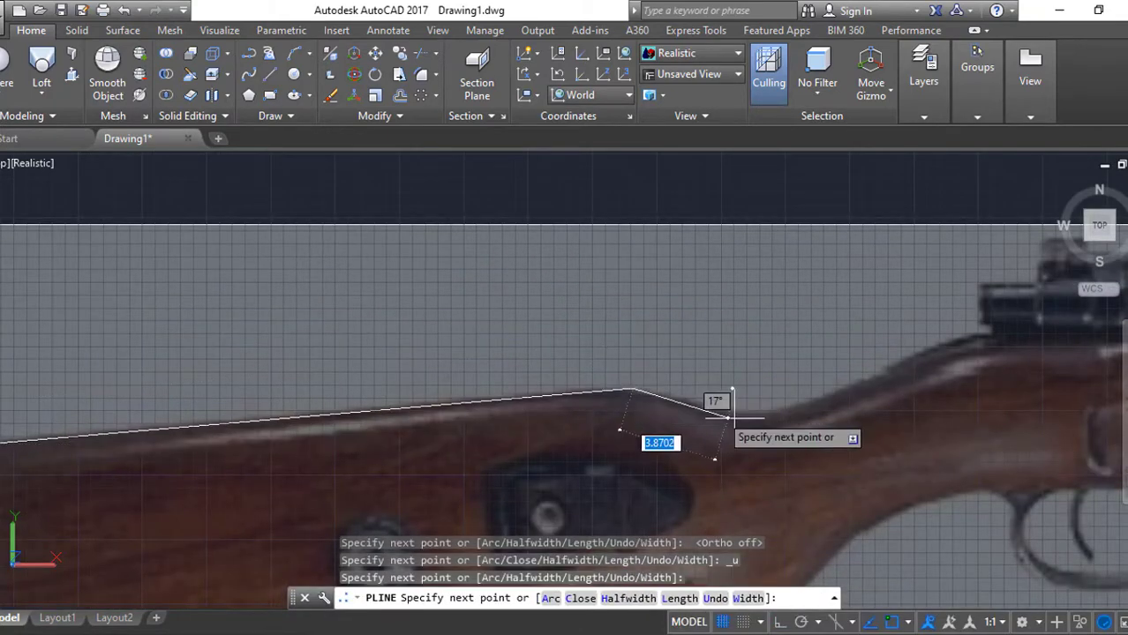
left_click(964, 337)
middle_click_drag(1059, 358, 580, 381)
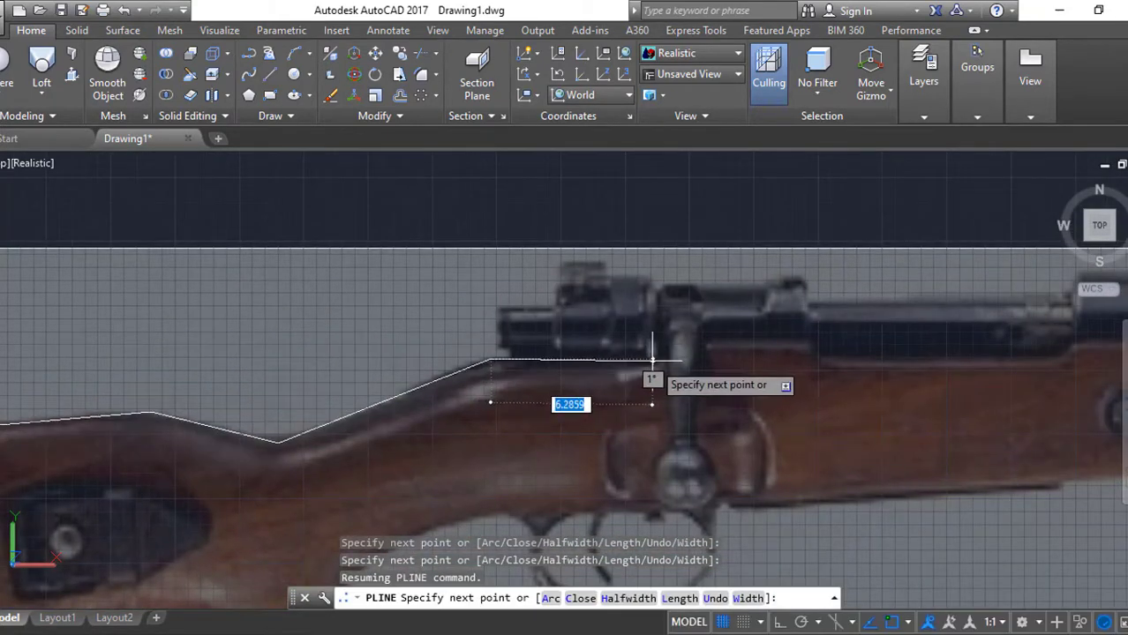
middle_click_drag(1051, 367, 642, 402)
middle_click_drag(851, 384, 776, 388)
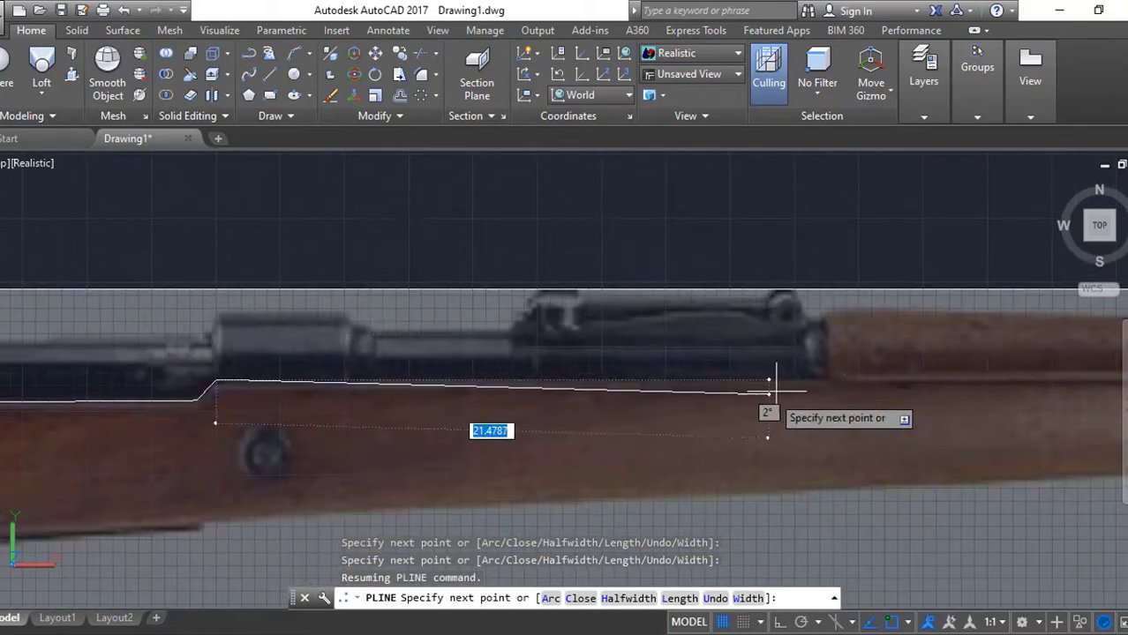
mouse_move(822, 317)
middle_mouse_down()
mouse_move(519, 339)
mouse_move(196, 343)
middle_mouse_up()
key("ctrl+z")
Continue the outline through the receiver step, the stock's front edge and its underside.
left_click(516, 331)
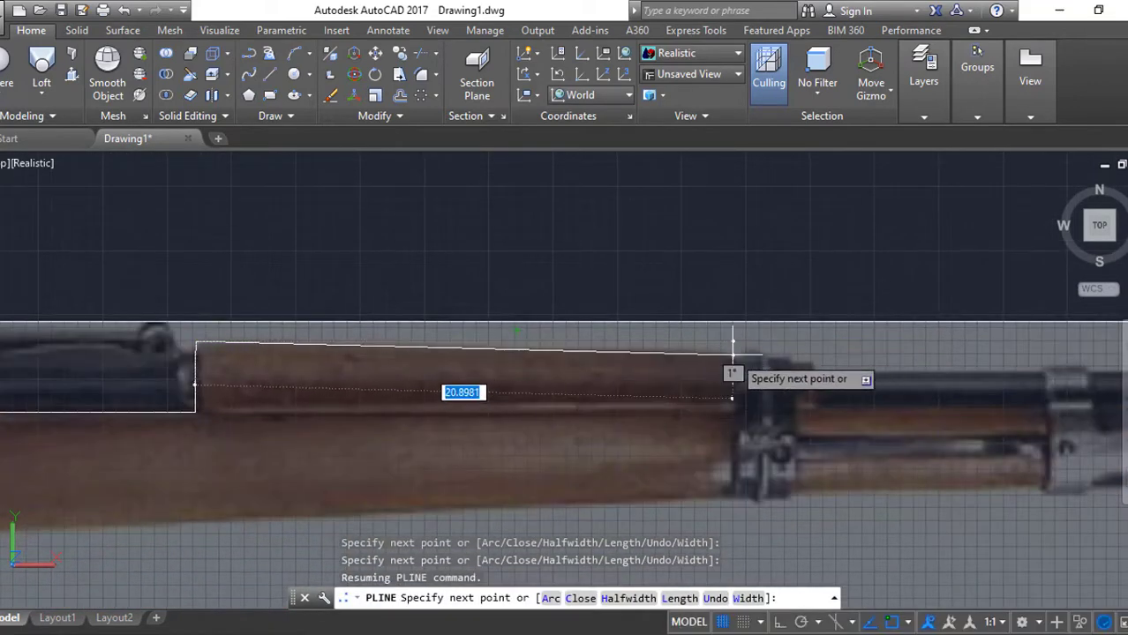
left_click(732, 353)
scroll(725, 348, "down", 3)
scroll(664, 378, "up", 2)
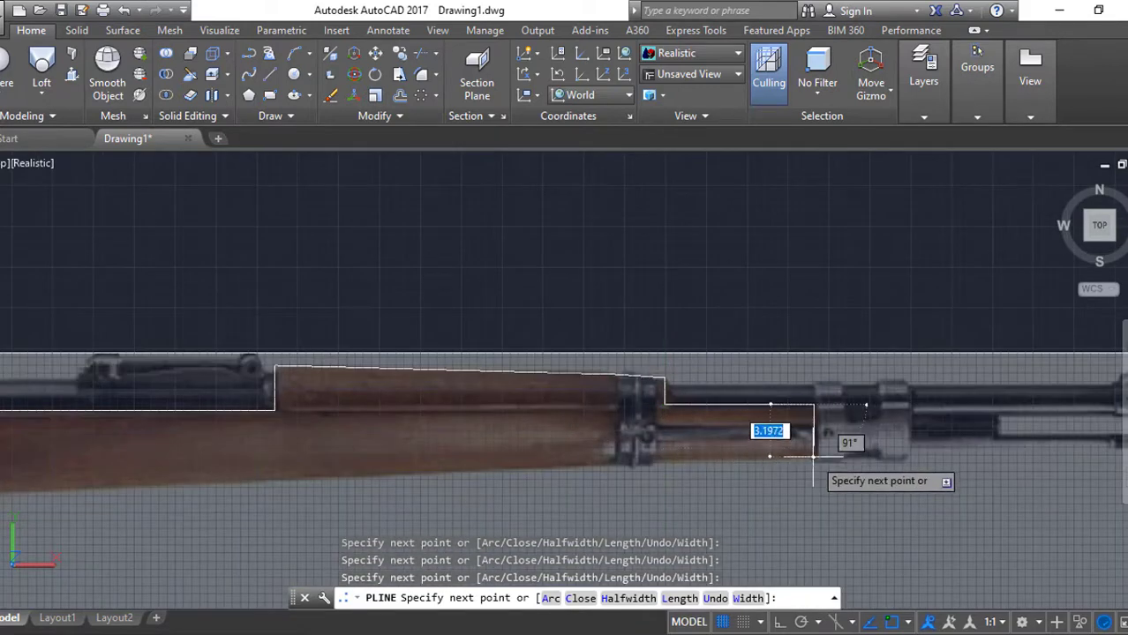
middle_click_drag(396, 468, 922, 476)
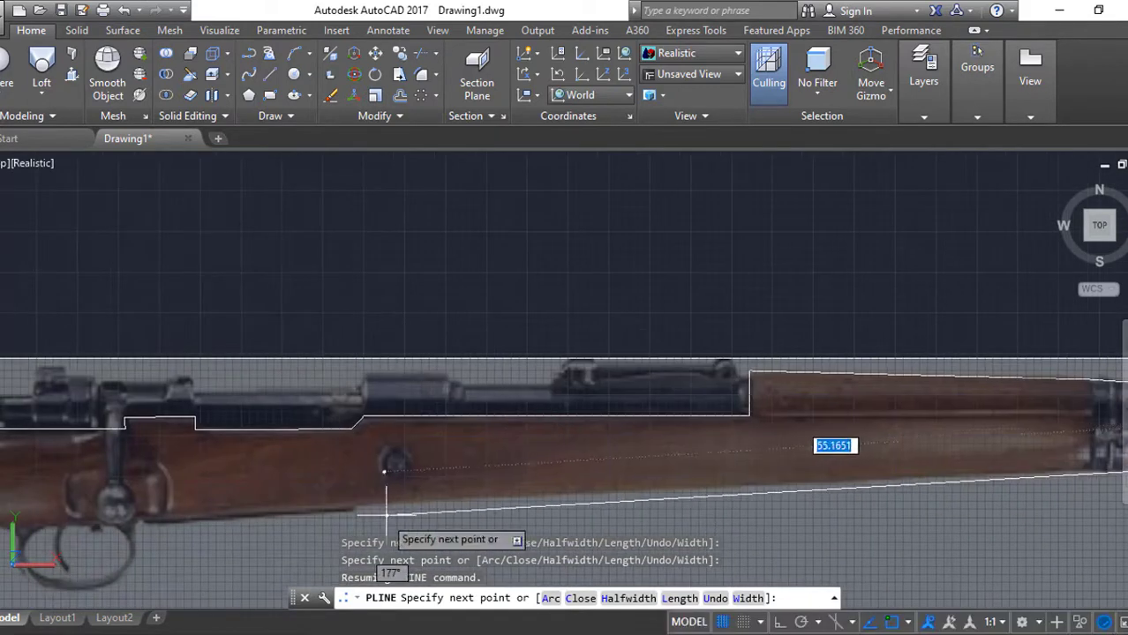
left_click(141, 520)
middle_click_drag(141, 521, 400, 466)
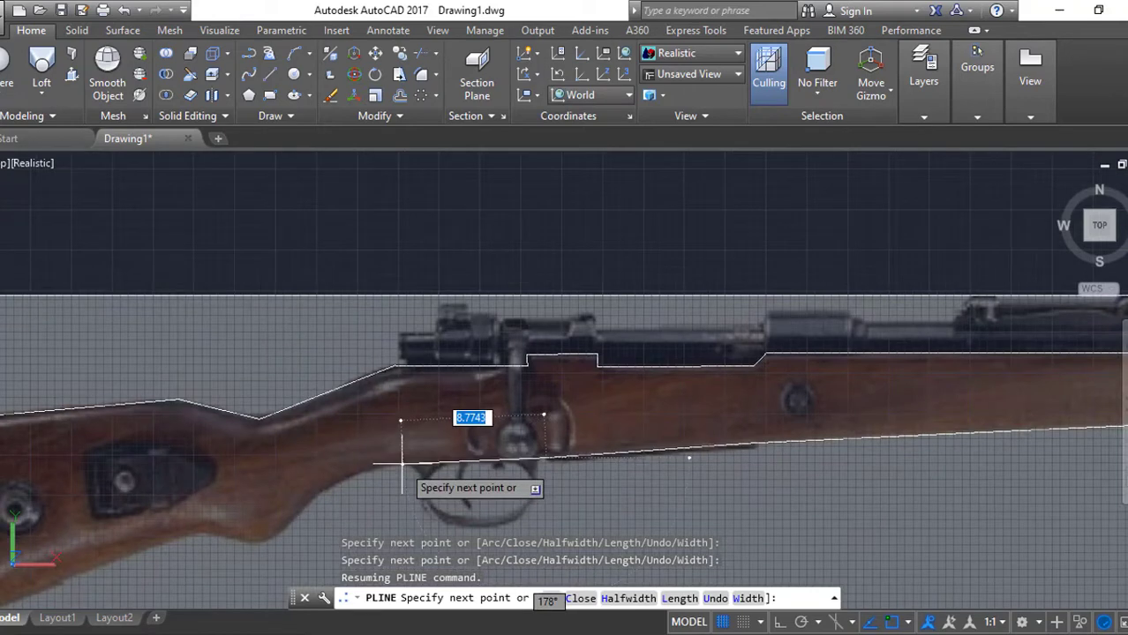
scroll(400, 463, "up", 3)
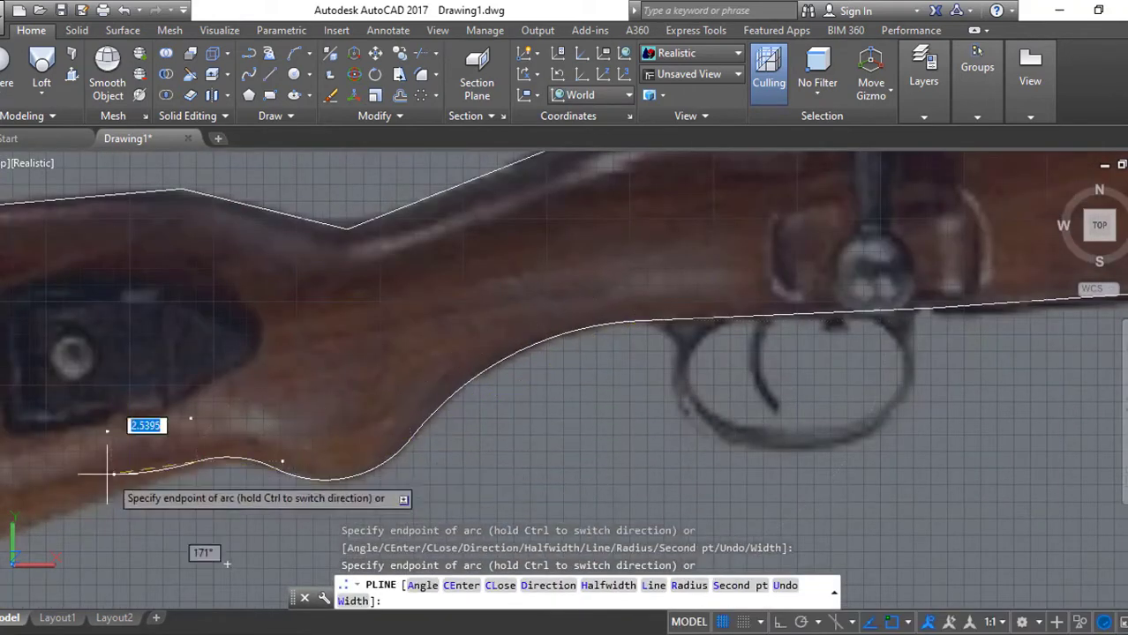
Return to straight segments and place the vertex at the stock's bottom corner.
type("l")
key("Return")
middle_click_drag(109, 474, 372, 403)
left_click(252, 383)
scroll(251, 383, "down", 3)
Close the butt end with a Start-End-Direction arc between its two corners.
key("Escape")
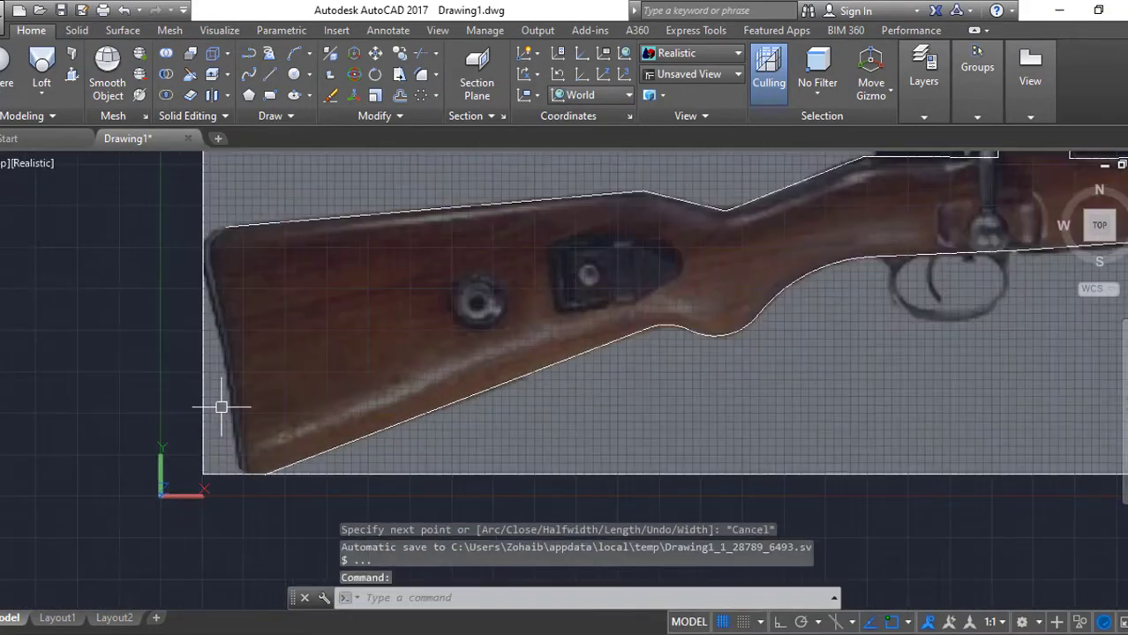
left_click(300, 74)
left_click(353, 225)
scroll(203, 225, "up", 3)
left_click(211, 185)
left_click(262, 443)
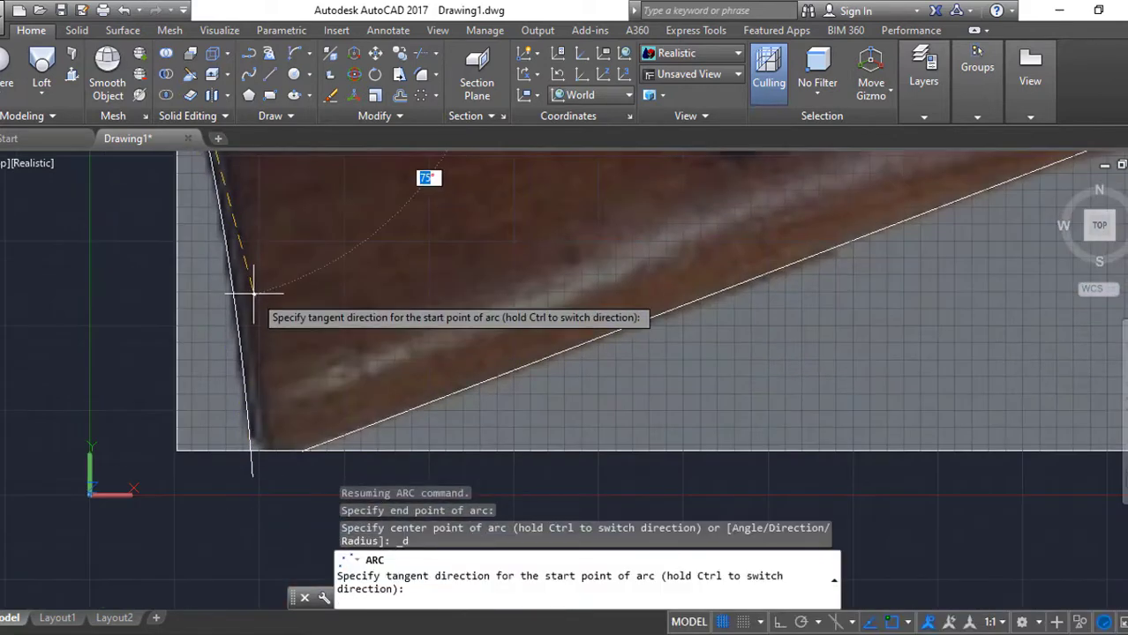
left_click(253, 293)
Attempt to fillet, then chamfer, the butt corner beside the new arc.
type("f")
key("Return")
left_click(251, 441)
type("cha")
key("Return")
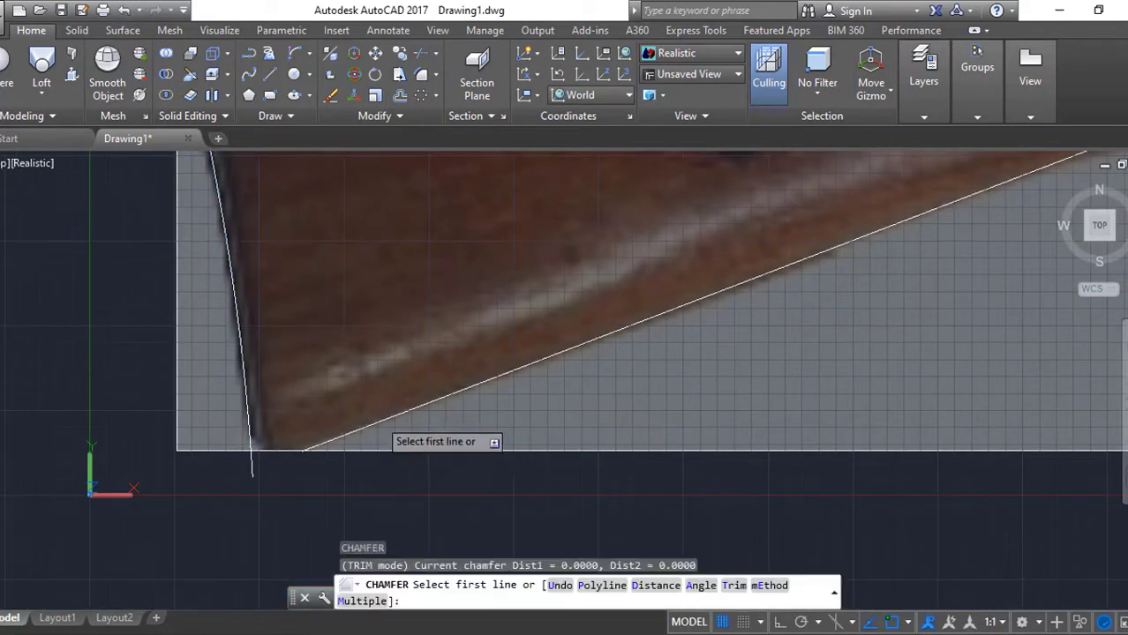
left_click(380, 431)
scroll(252, 465, "down", 5)
scroll(607, 361, "up", 10)
Fillet several outline corners, including the receiver step, with a 0.3 radius.
type("f")
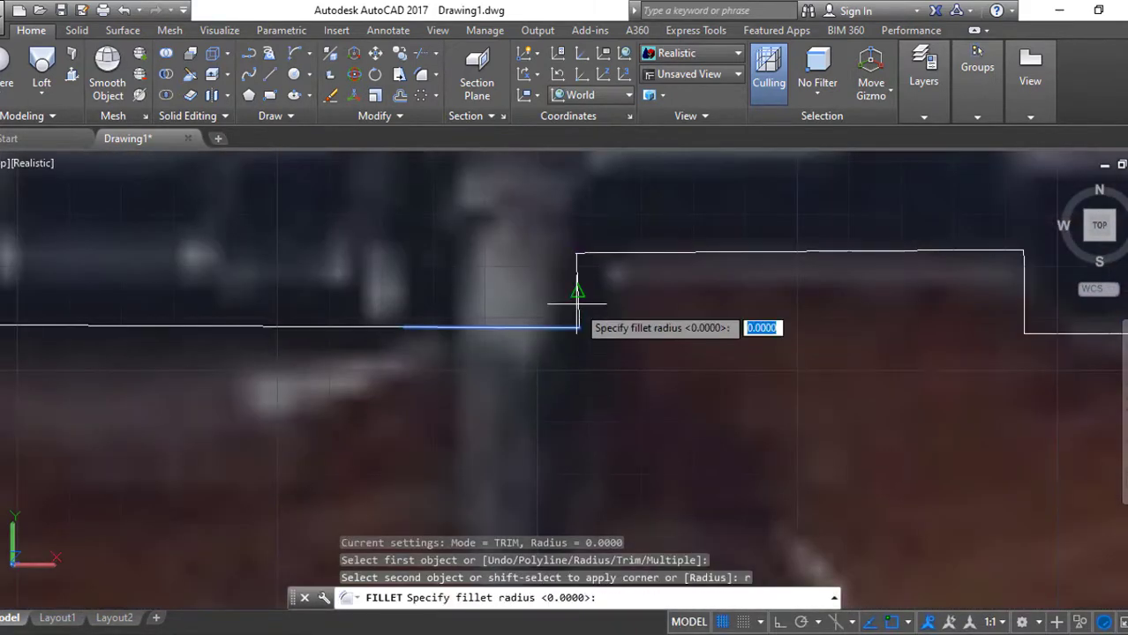
left_click(671, 255)
scroll(618, 300, "down", 2)
key("Return")
left_click(572, 320)
left_click(642, 378)
scroll(682, 434, "down", 3)
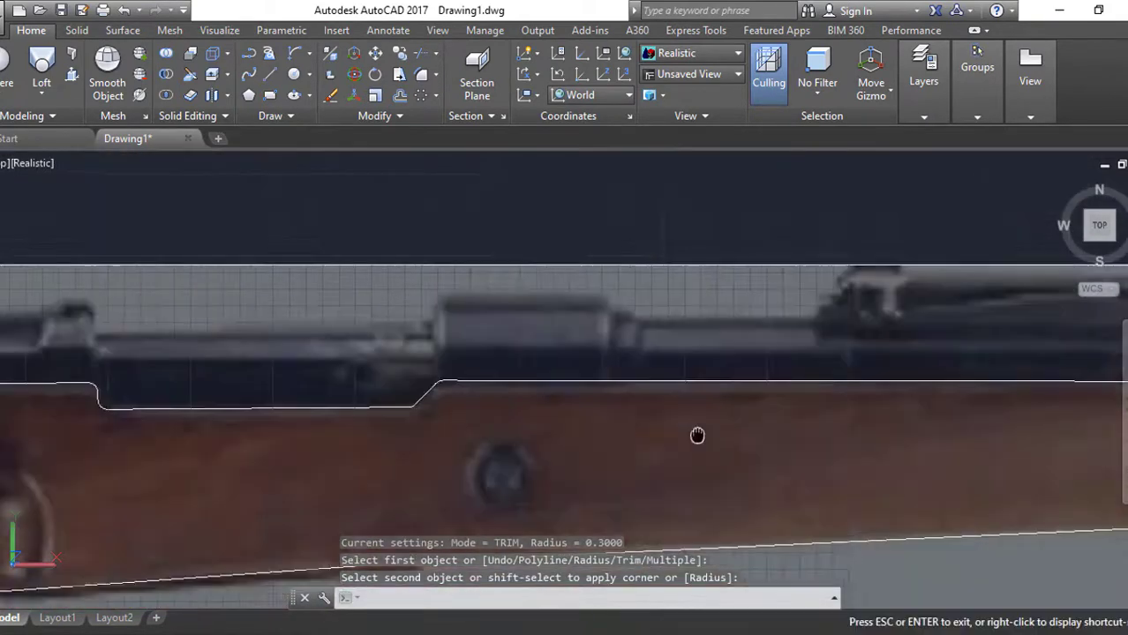
key("Return")
left_click(717, 353)
scroll(495, 396, "up", 4)
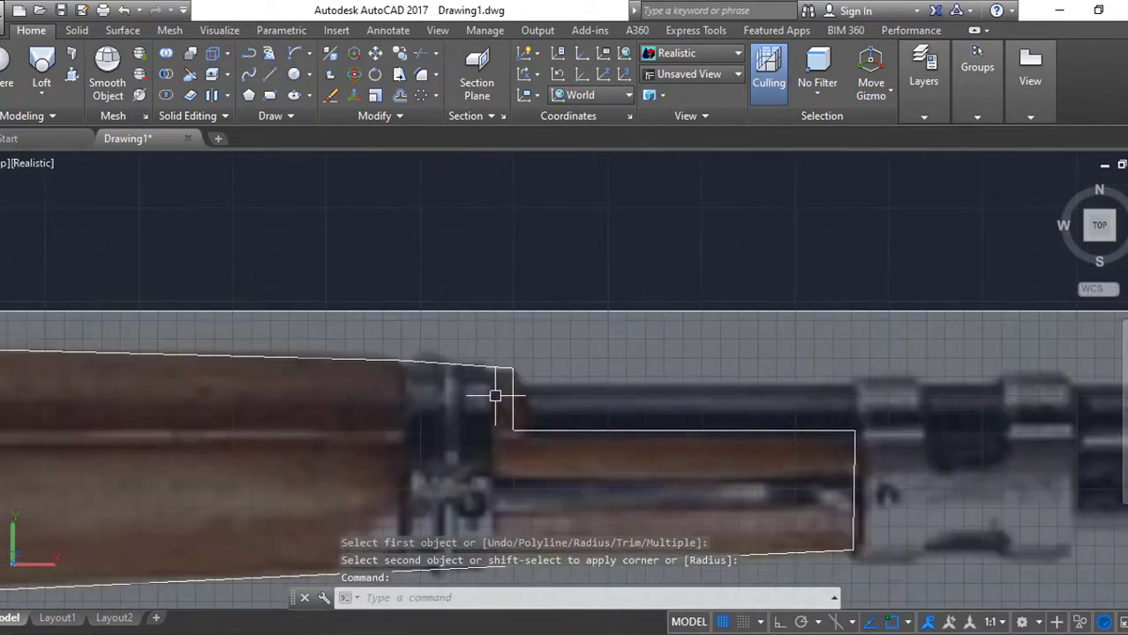
Fillet the barrel band step and the comb dip, then a stock corner with a larger radius.
left_click(820, 557)
scroll(395, 471, "down", 3)
key("Return")
scroll(556, 357, "up", 4)
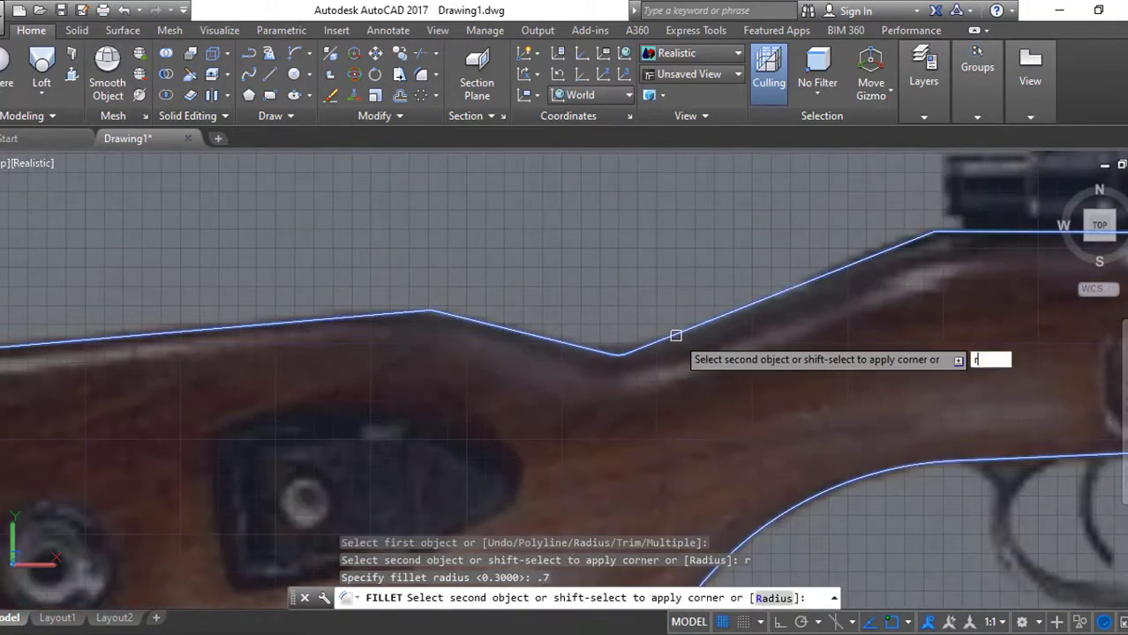
left_click(516, 474)
scroll(516, 474, "down", 3)
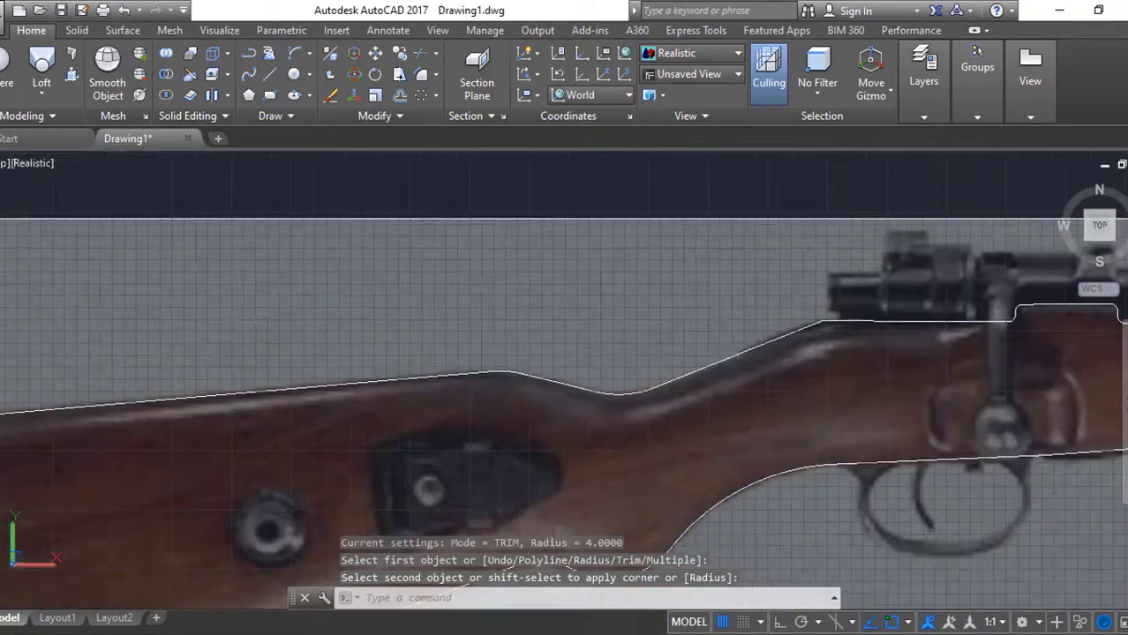
key("Return")
left_click(728, 326)
scroll(773, 491, "down", 3)
Copy the rifle outline 200 units aside, clear of the reference image.
scroll(271, 395, "down", 3)
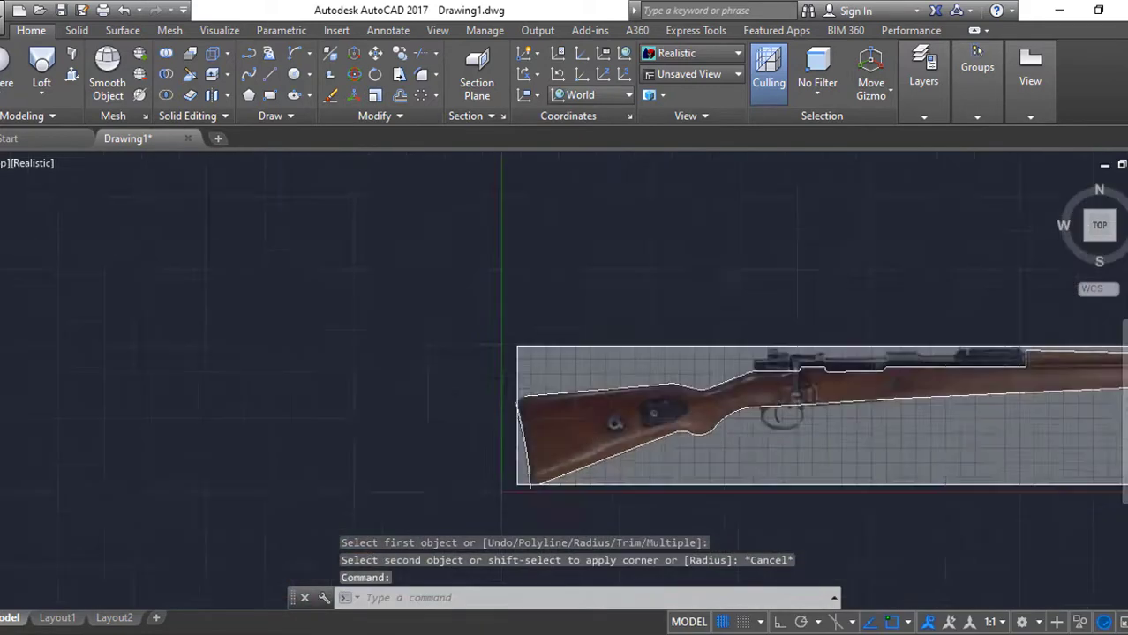
type("co")
key("Return")
left_click(441, 379)
left_click(516, 512)
middle_click_drag(794, 511, 221, 512)
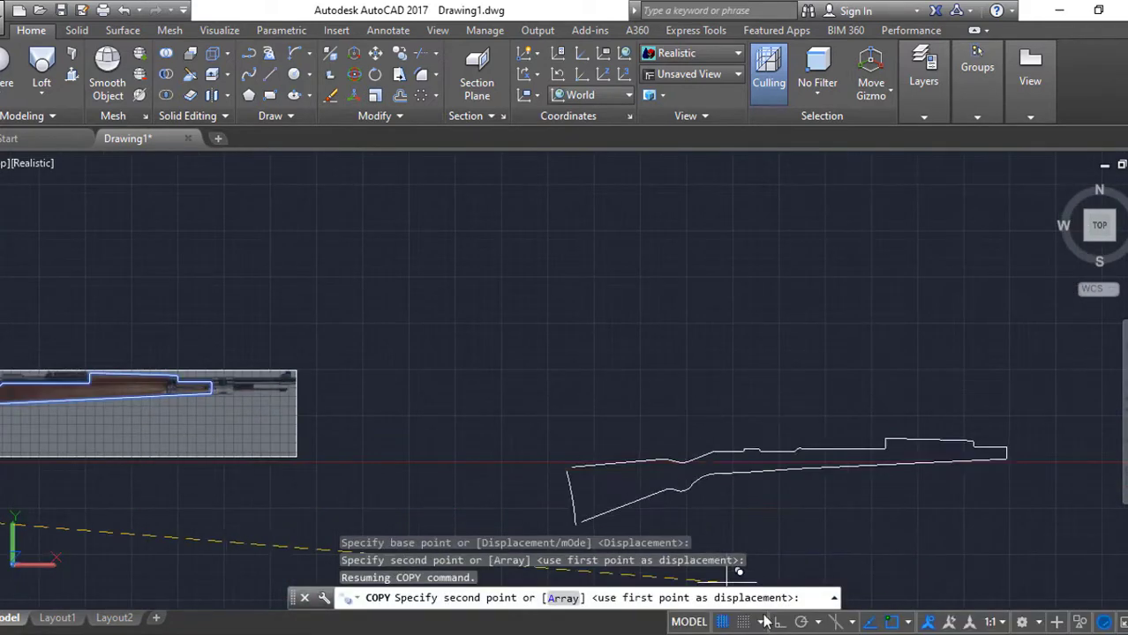
key("Return")
key("Escape")
scroll(496, 454, "up", 5)
left_click(496, 454)
Draw a Start-End-Direction arc closing the copy's butt gap.
left_click(455, 470)
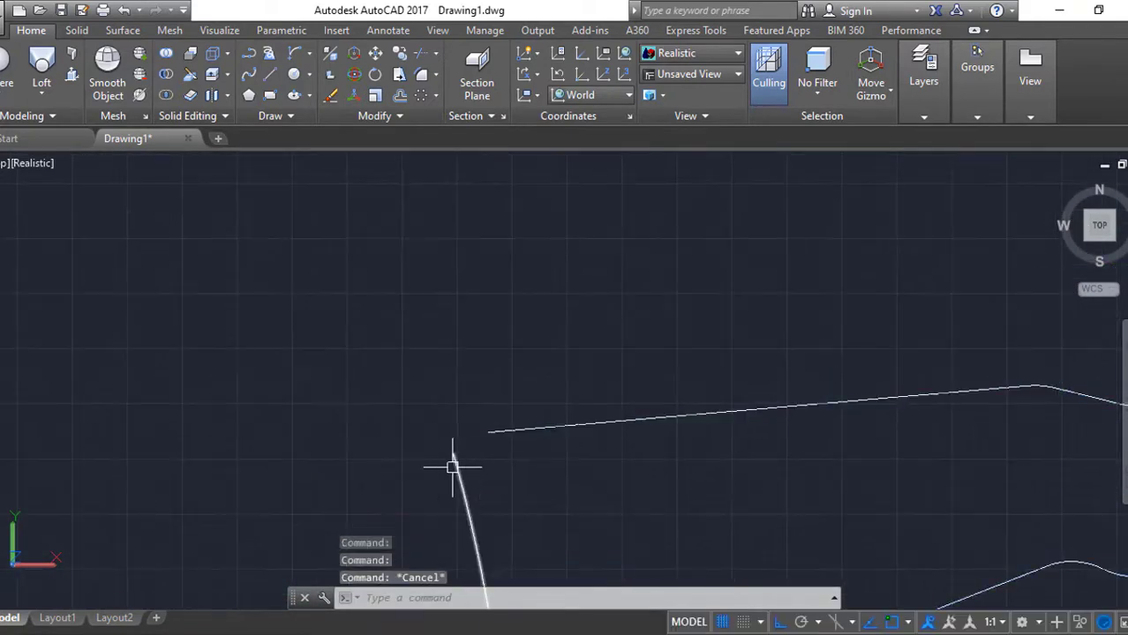
left_click(300, 62)
left_click(453, 455)
left_click(556, 390)
left_click(503, 388)
key("Escape")
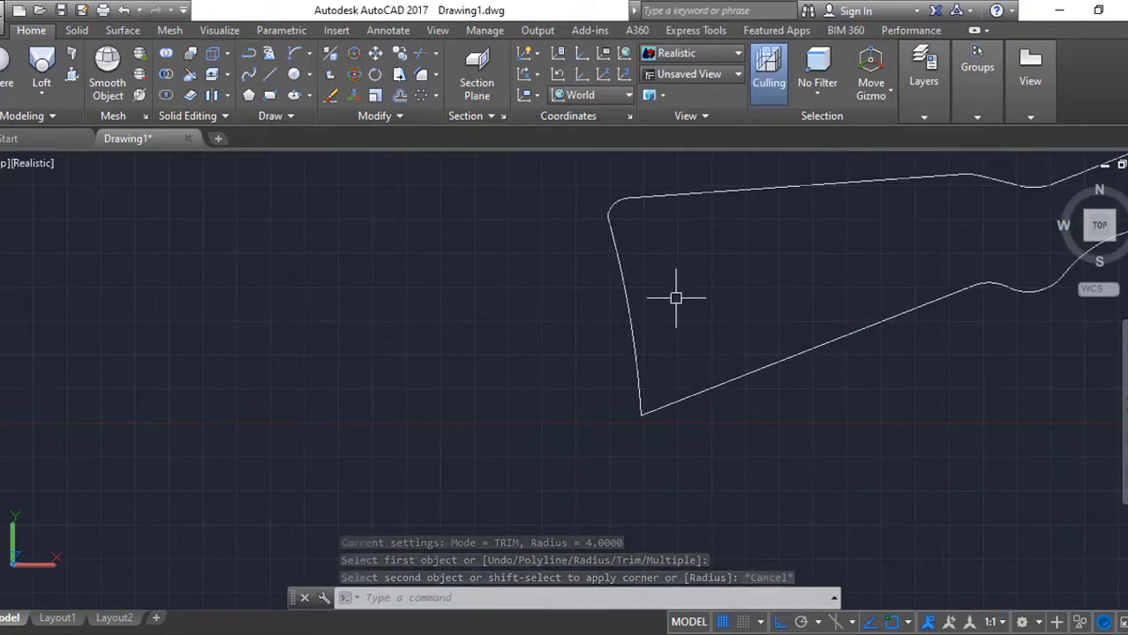
Draw a polyline starting from the arc's endpoint at the butt corner.
scroll(676, 298, "up", 3)
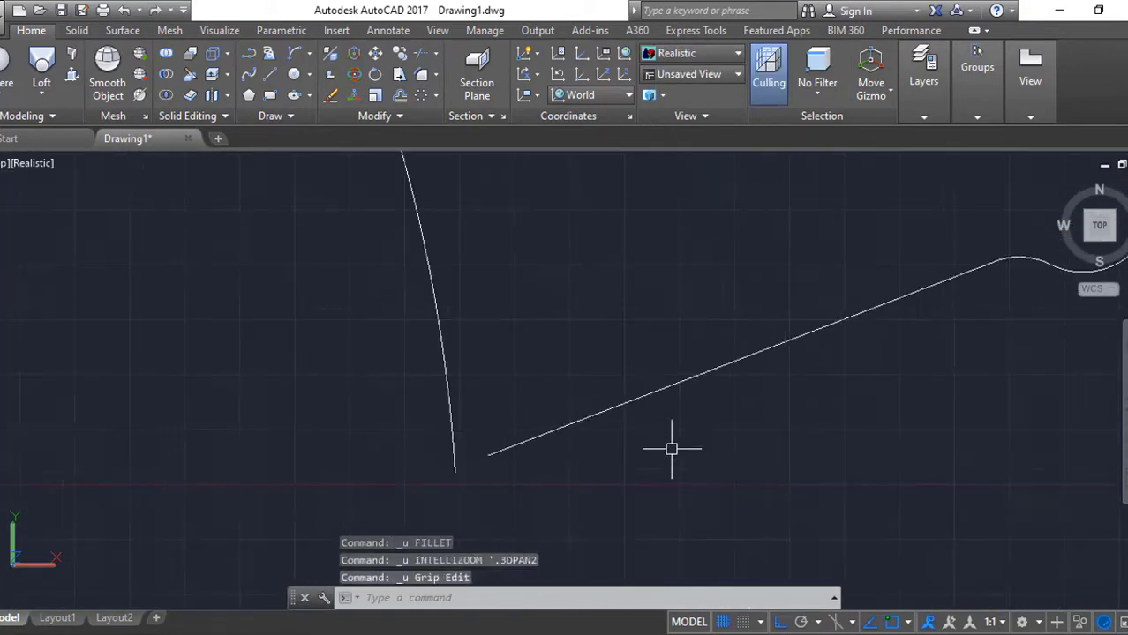
scroll(577, 481, "down", 2)
scroll(561, 312, "up", 2)
type("pl")
key("Return")
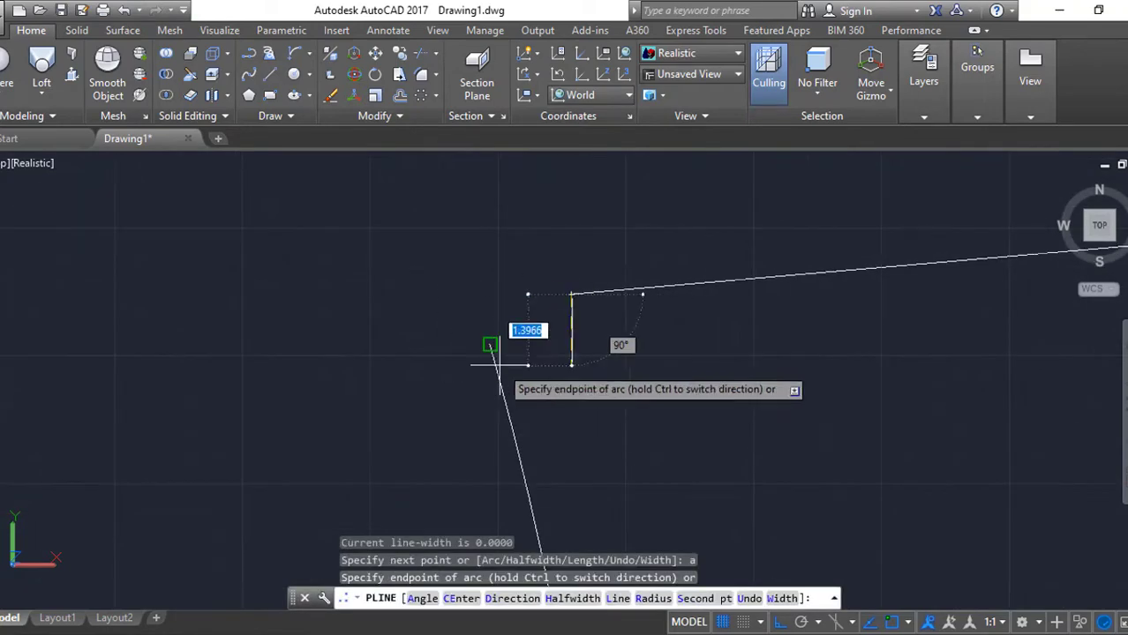
left_click(486, 413)
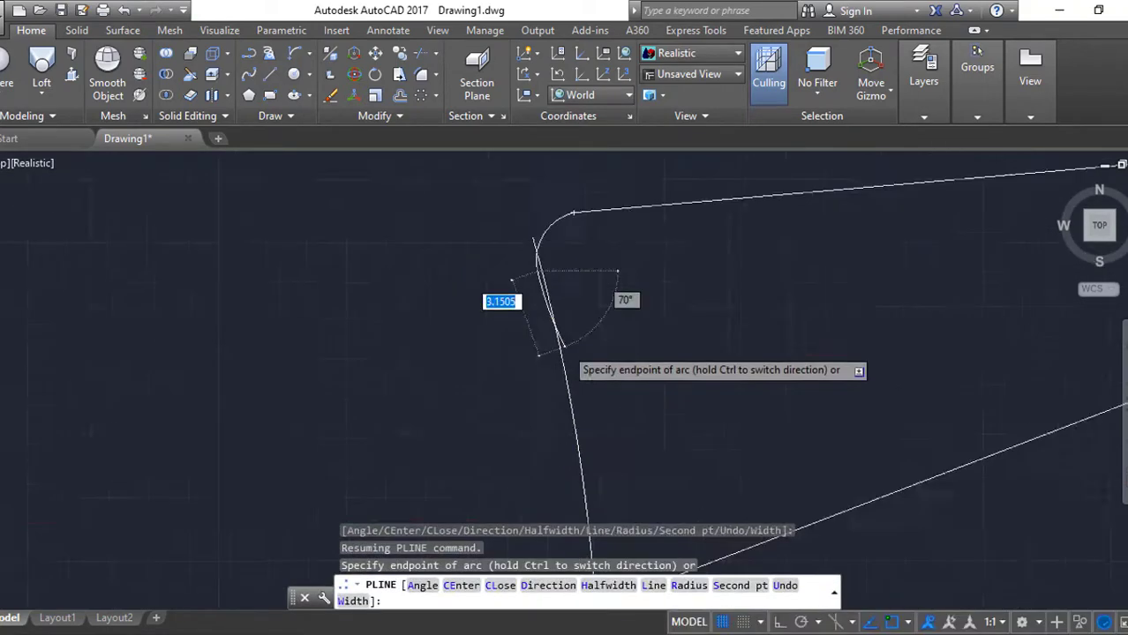
middle_click_drag(579, 503, 655, 300)
key("Escape")
Erase the stray new polyline.
left_click(657, 309)
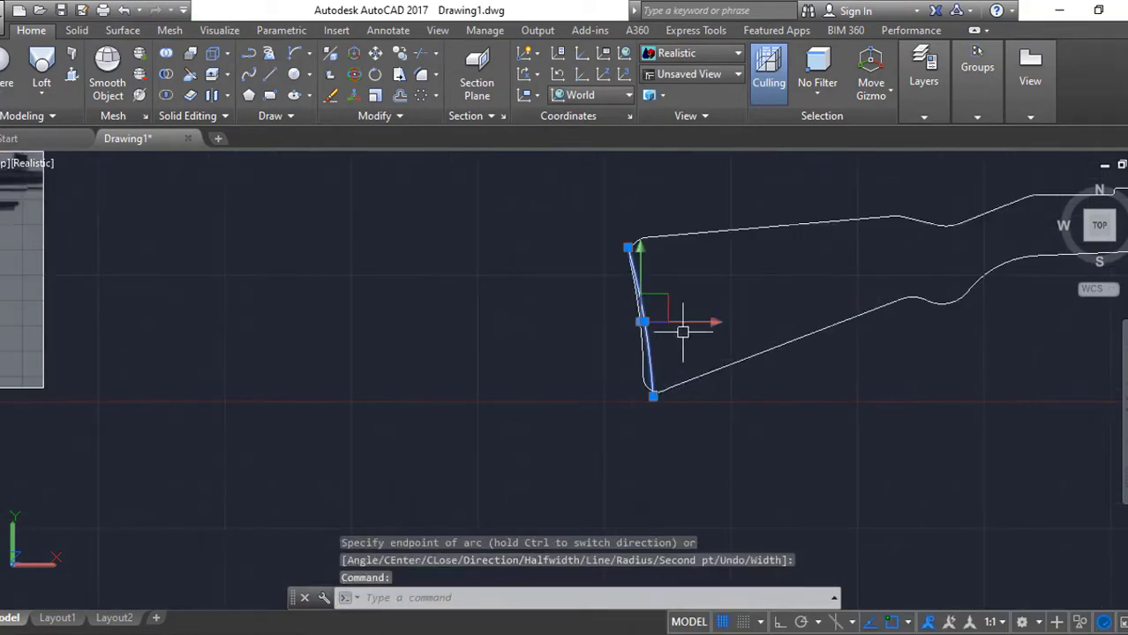
type("e")
key("Return")
scroll(534, 282, "down", 3)
scroll(672, 426, "down", 2)
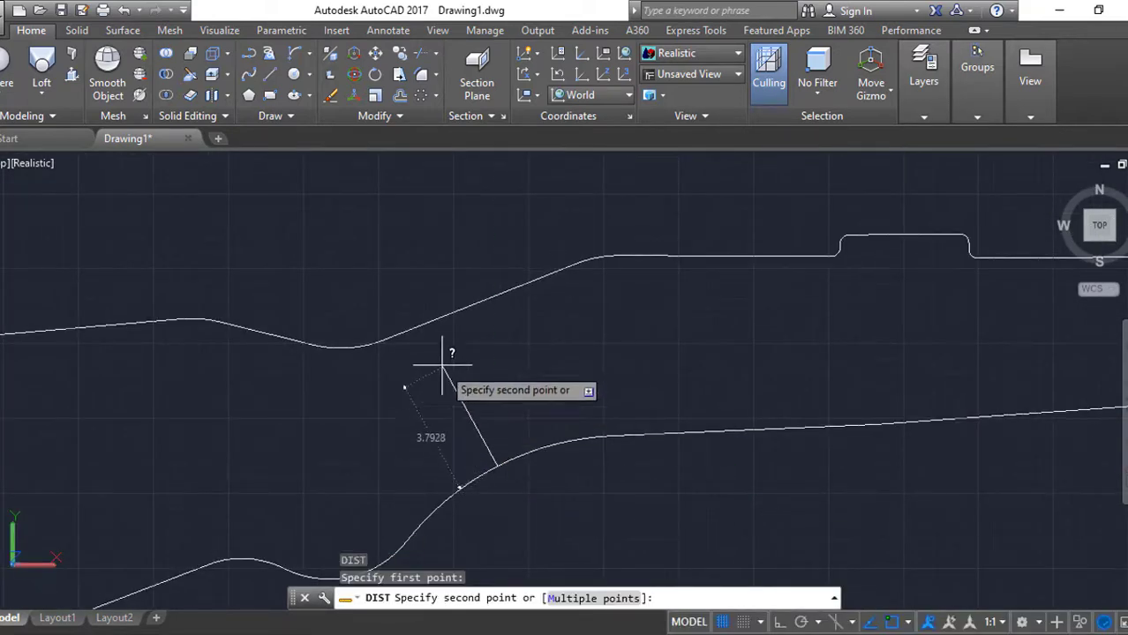
Extrude the joined rifle outline to a height of 4.
middle_click_drag(175, 556, 420, 283, "shift")
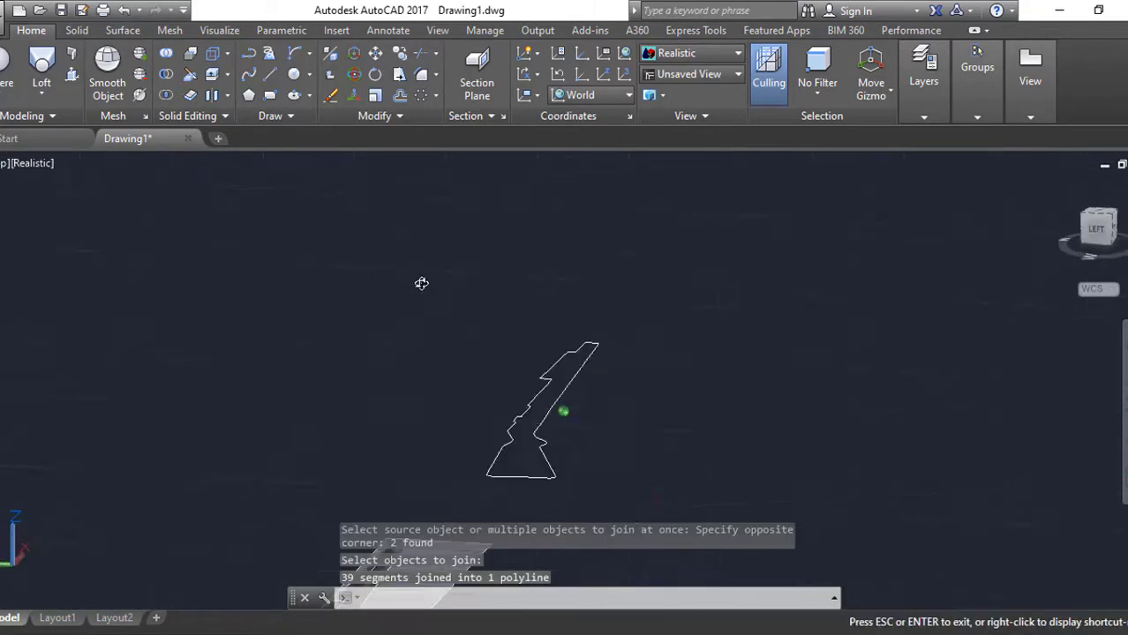
type("ext")
key("Return")
left_click(390, 455)
key("Return")
type("4")
key("Return")
scroll(443, 327, "down", 2)
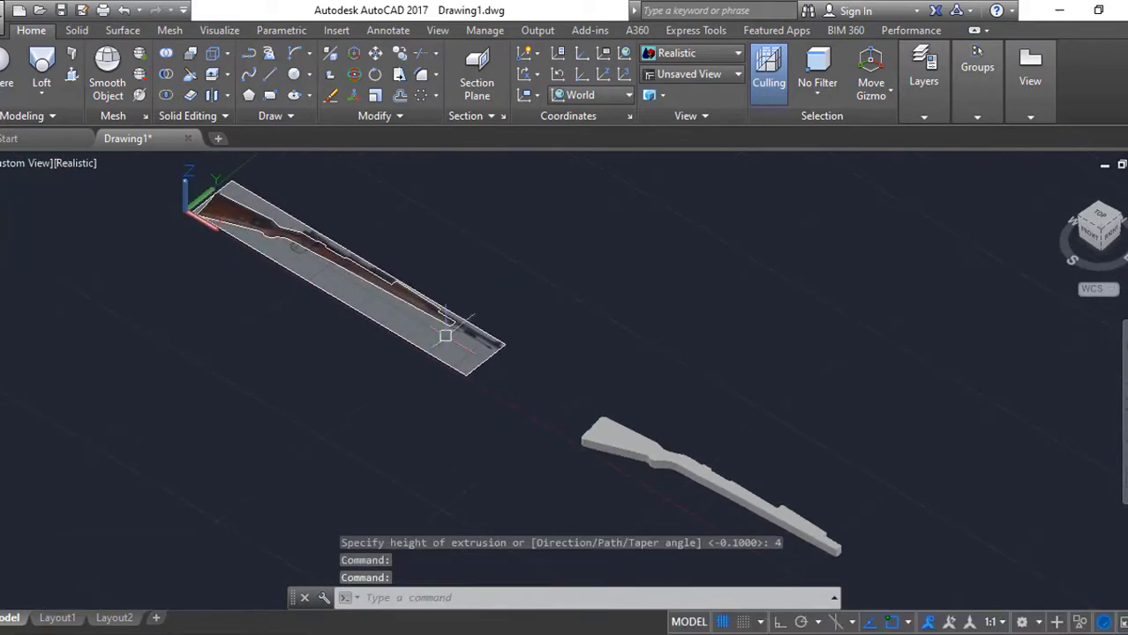
scroll(712, 468, "up", 2)
scroll(712, 469, "up", 4)
Begin an edge fillet on the rifle solid, bringing the stock edges into view.
left_click(77, 30)
key("Return")
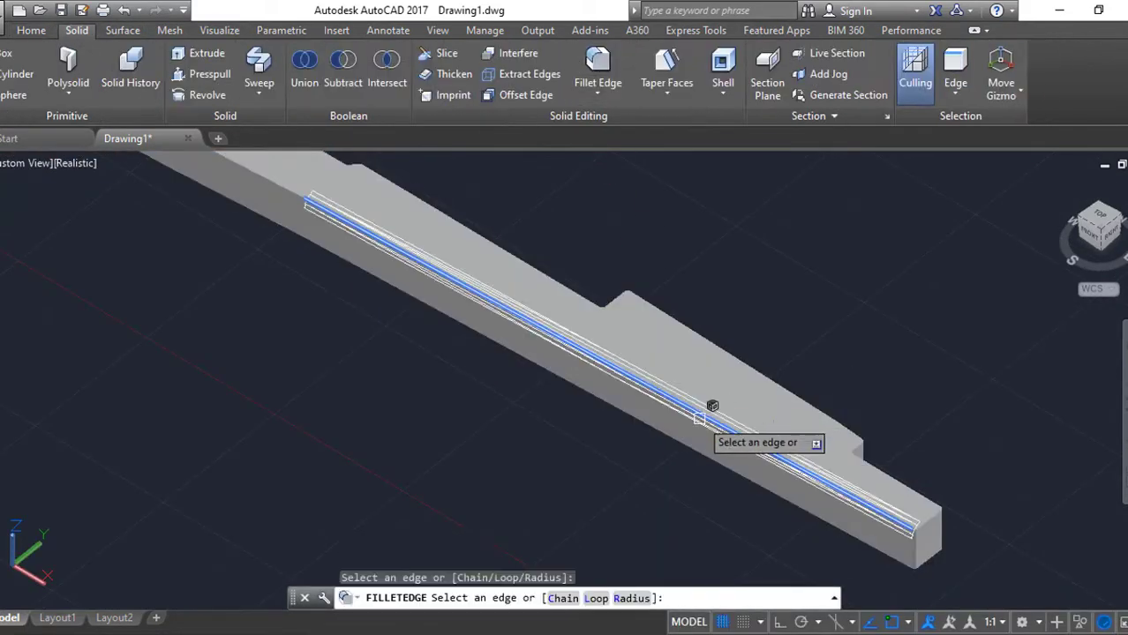
type("2")
middle_click_drag(698, 421, 763, 427, "shift")
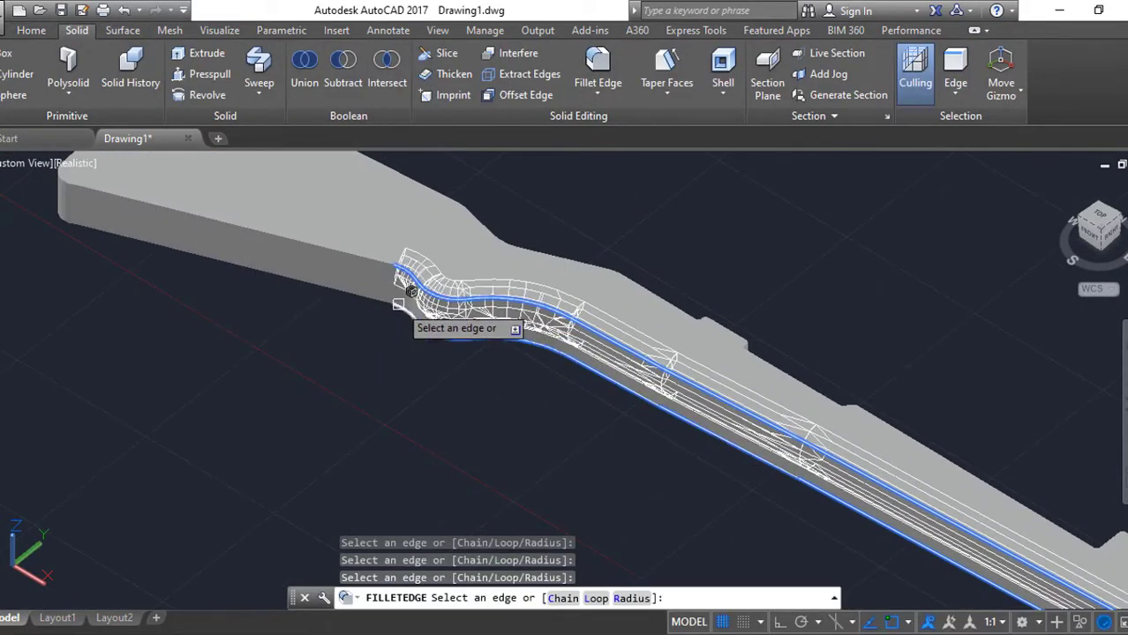
scroll(411, 408, "down", 3)
scroll(764, 388, "up", 4)
middle_click_drag(763, 388, 645, 403)
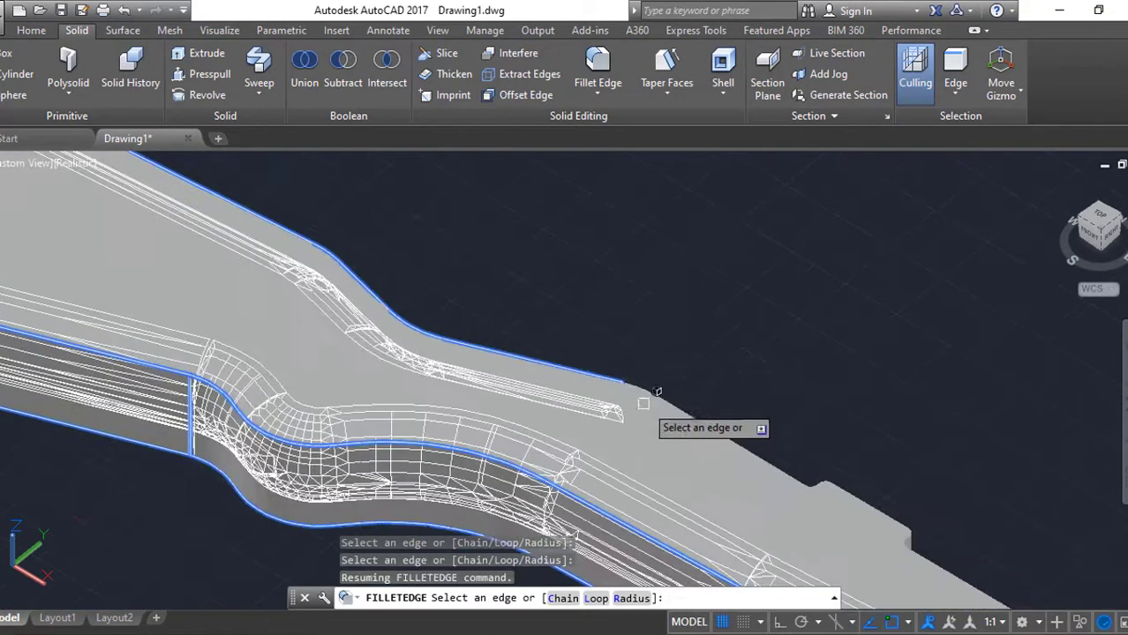
scroll(671, 345, "up", 2)
scroll(671, 346, "down", 3)
Set the fillet radius and round the stock corner edges.
key("Return")
key("Return")
scroll(680, 348, "down", 3)
key("Return")
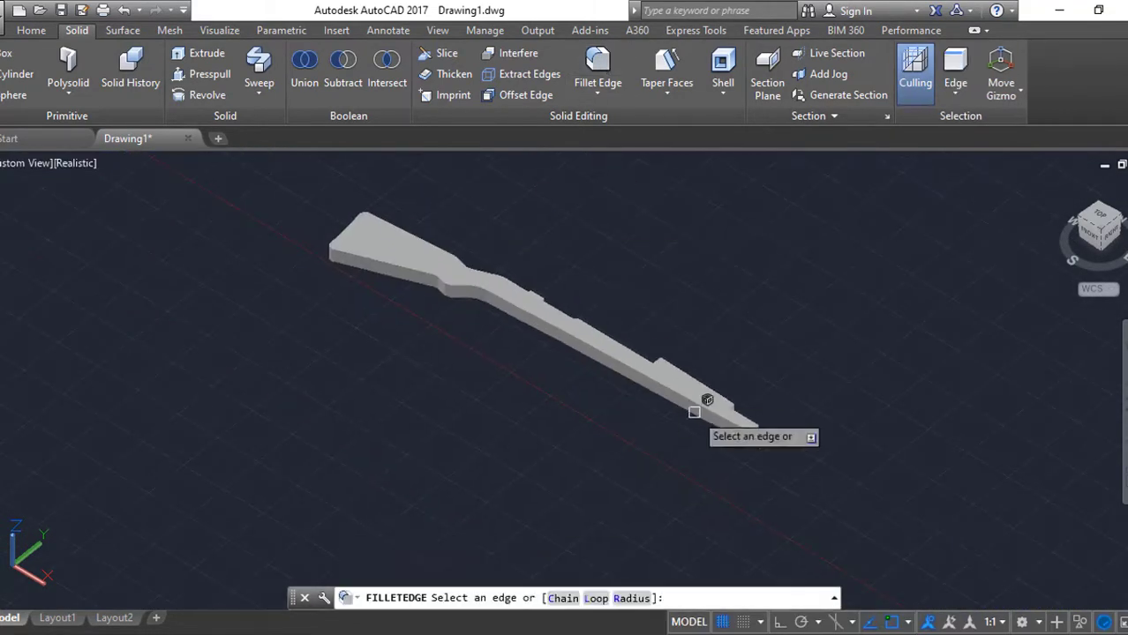
type("1")
key("Return")
scroll(739, 405, "up", 5)
scroll(529, 394, "down", 3)
scroll(407, 293, "up", 3)
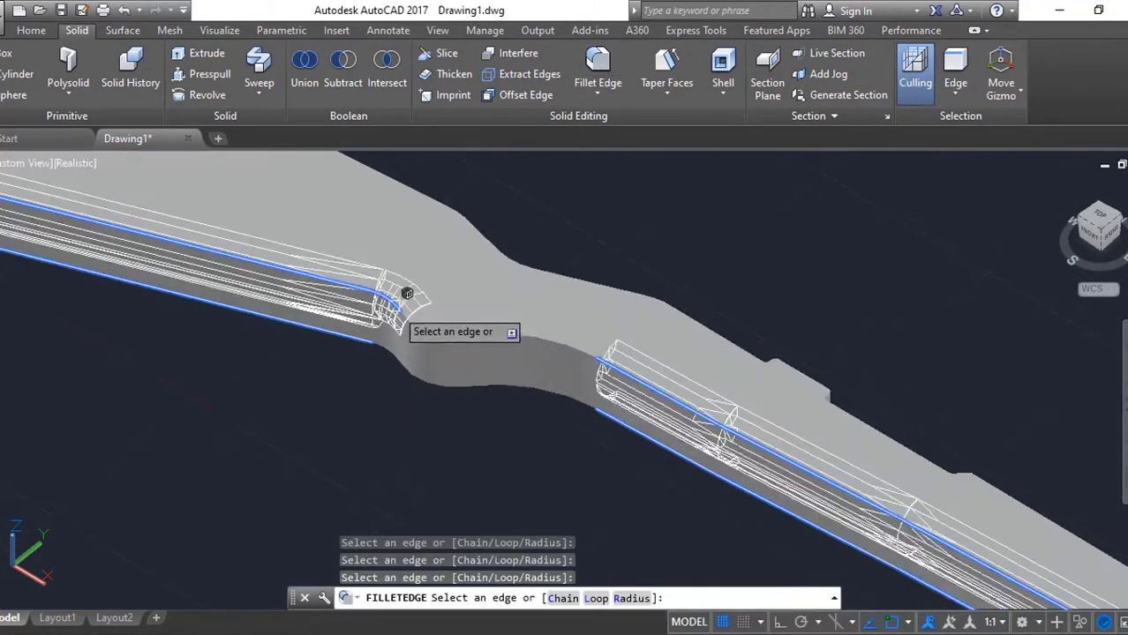
key("Return")
scroll(553, 414, "down", 3)
key("Return")
scroll(432, 352, "up", 4)
scroll(305, 438, "up", 2)
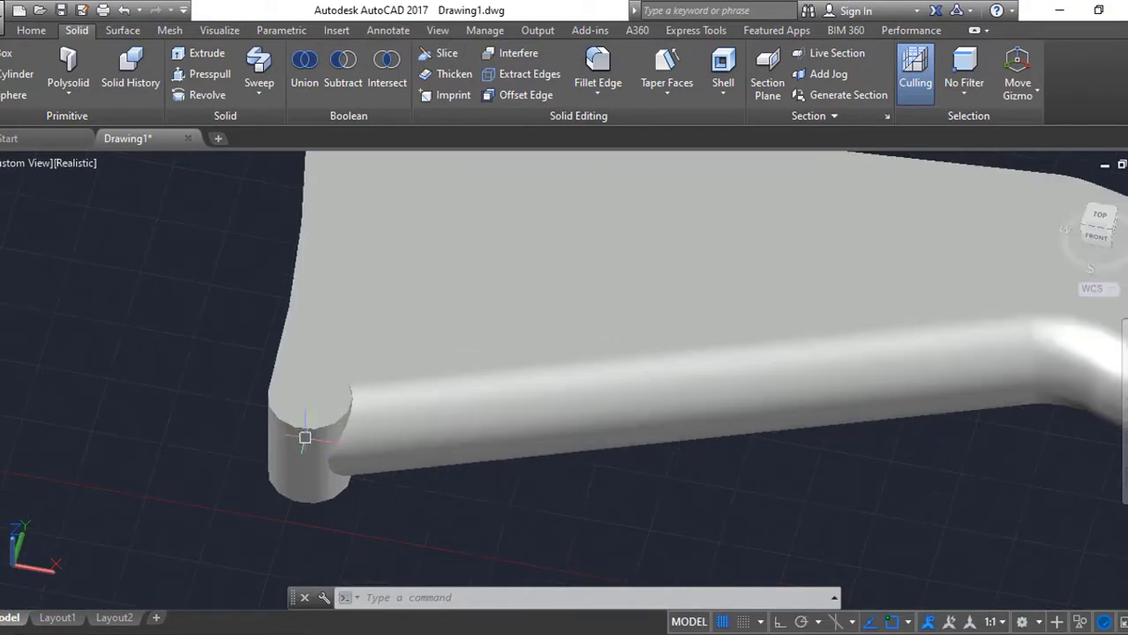
Fillet another edge on the rifle stock.
left_click(322, 406)
key("Return")
scroll(447, 390, "down", 3)
scroll(579, 277, "up", 4)
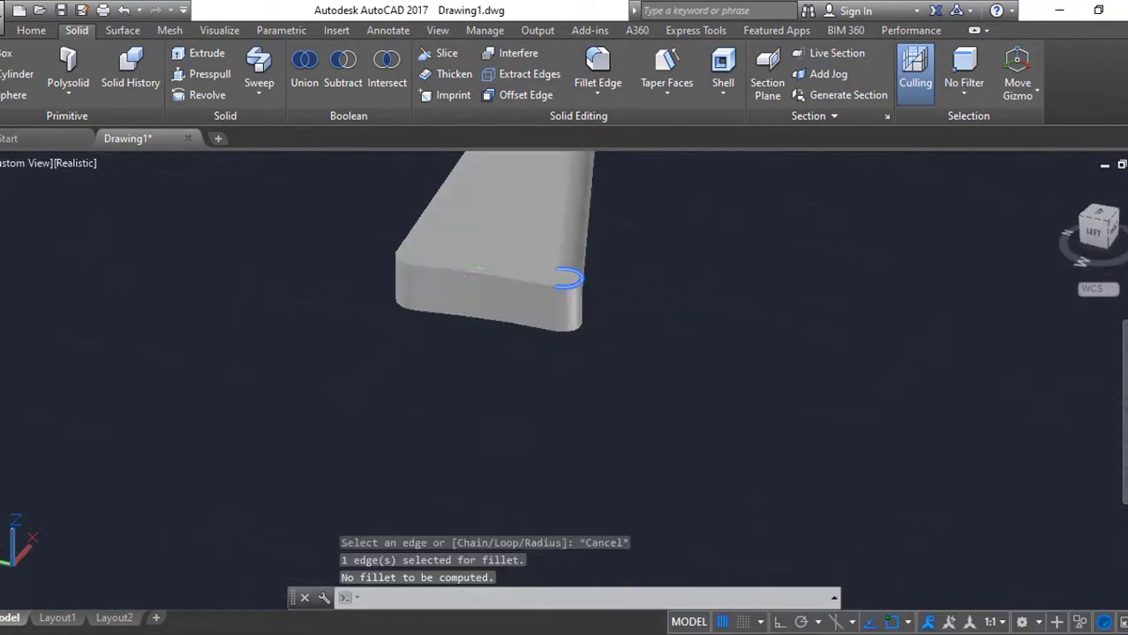
key("Return")
Fillet a further stock edge with radius 1.
key("Return")
scroll(428, 428, "down", 3)
scroll(430, 423, "up", 4)
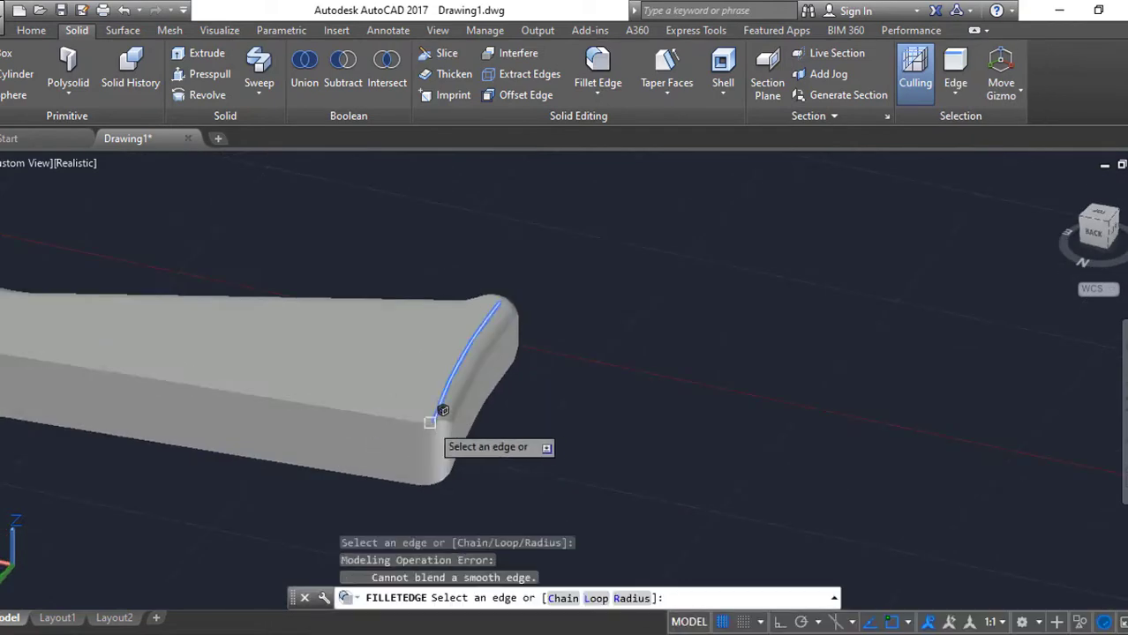
key("Return")
scroll(422, 487, "down", 2)
key("Return")
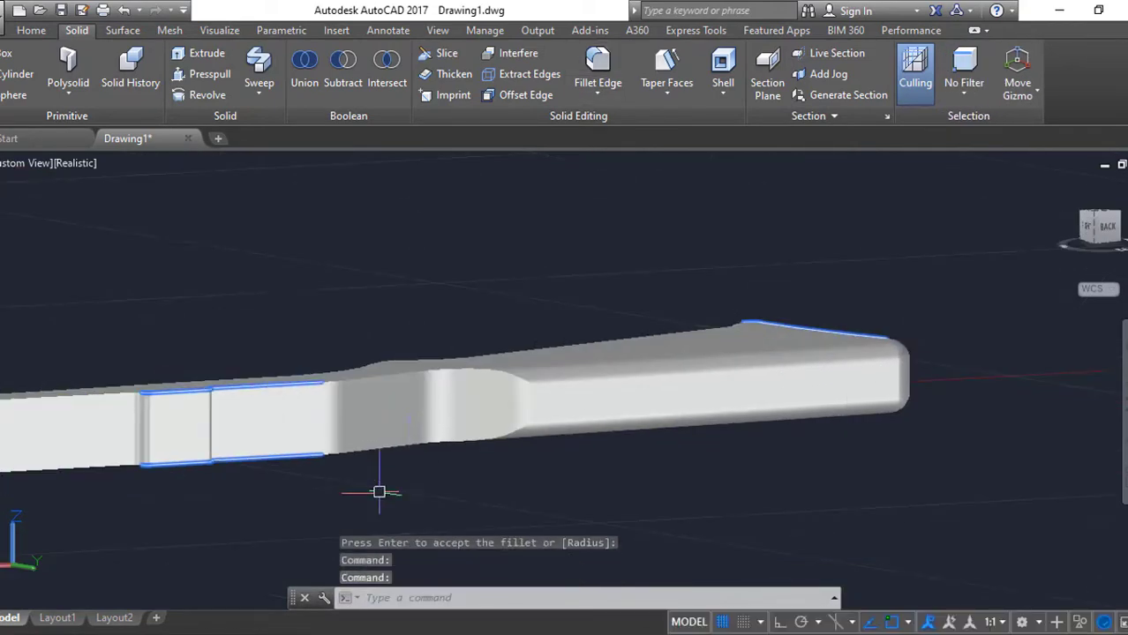
scroll(390, 435, "down", 3)
scroll(604, 327, "up", 4)
left_click(732, 361)
Round one more stock edge with a fillet.
key("Return")
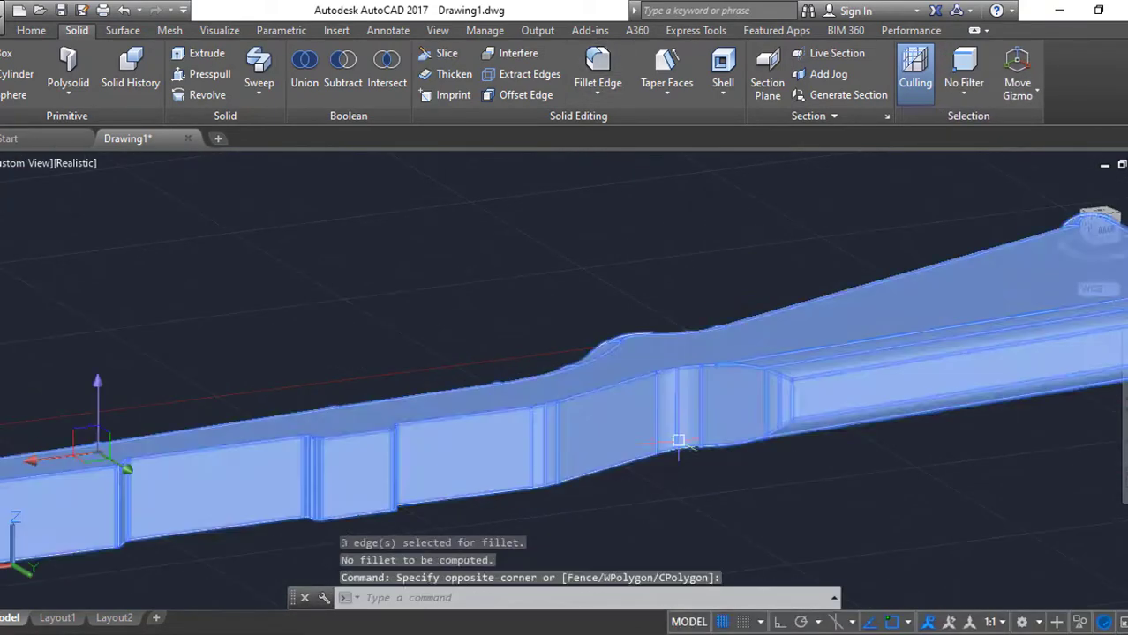
key("Return")
scroll(724, 363, "up", 2)
left_click(717, 365)
key("Return")
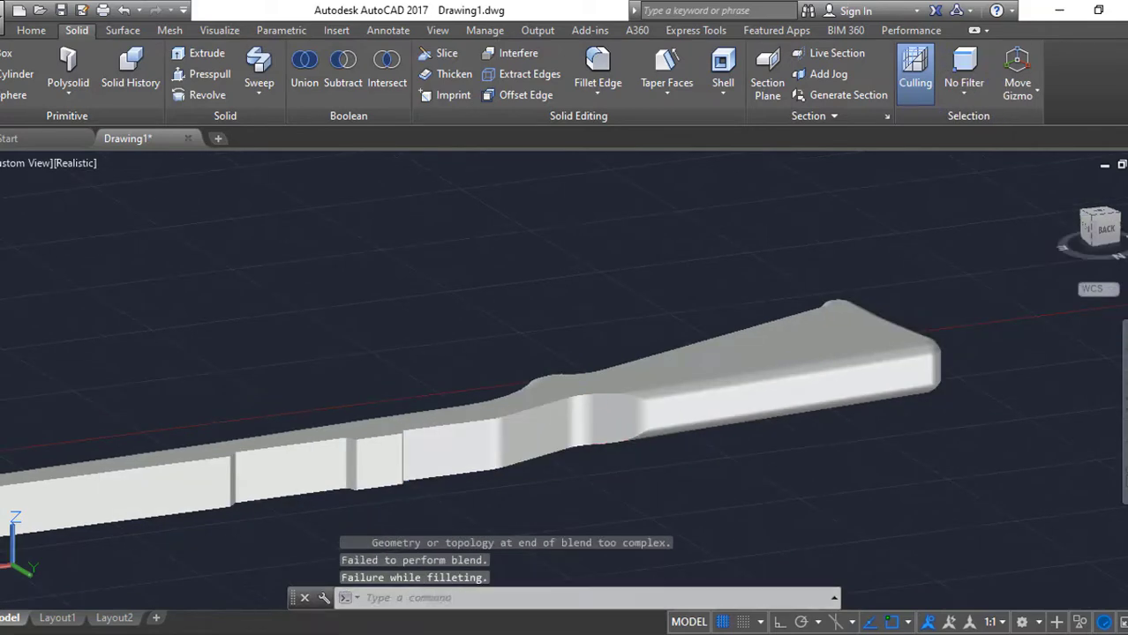
key("Return")
scroll(675, 280, "up", 3)
scroll(717, 319, "up", 2)
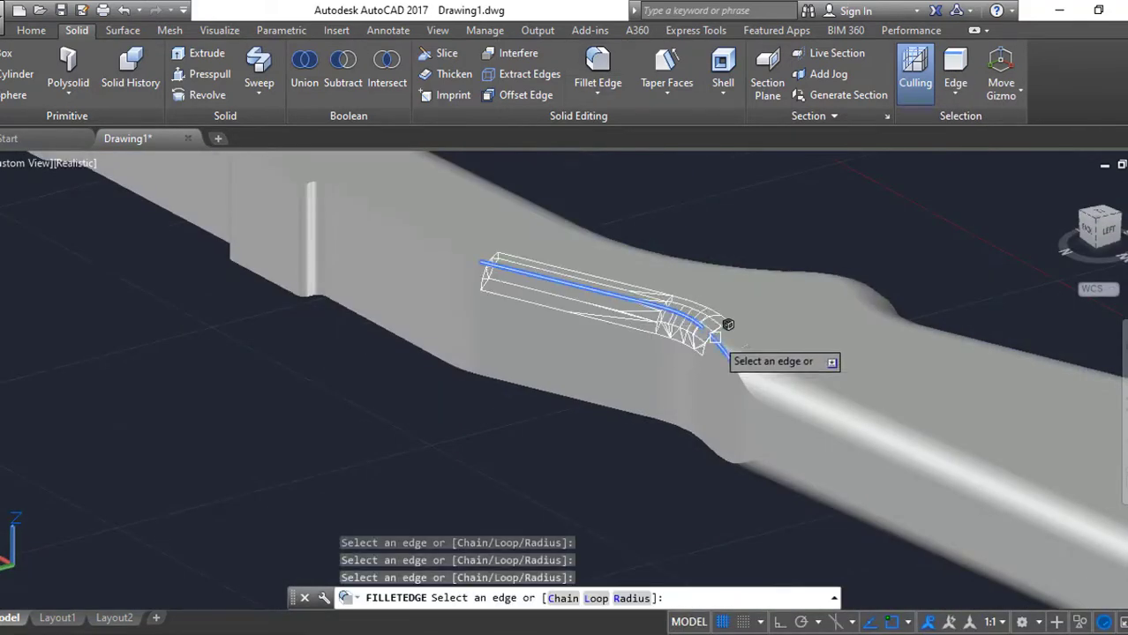
Fillet two edges near the grip, then inspect the rounded rifle from several angles.
key("Return")
key("Return")
key("Return")
left_click(599, 211)
key("Return")
key("Return")
key("Return")
left_click(751, 408)
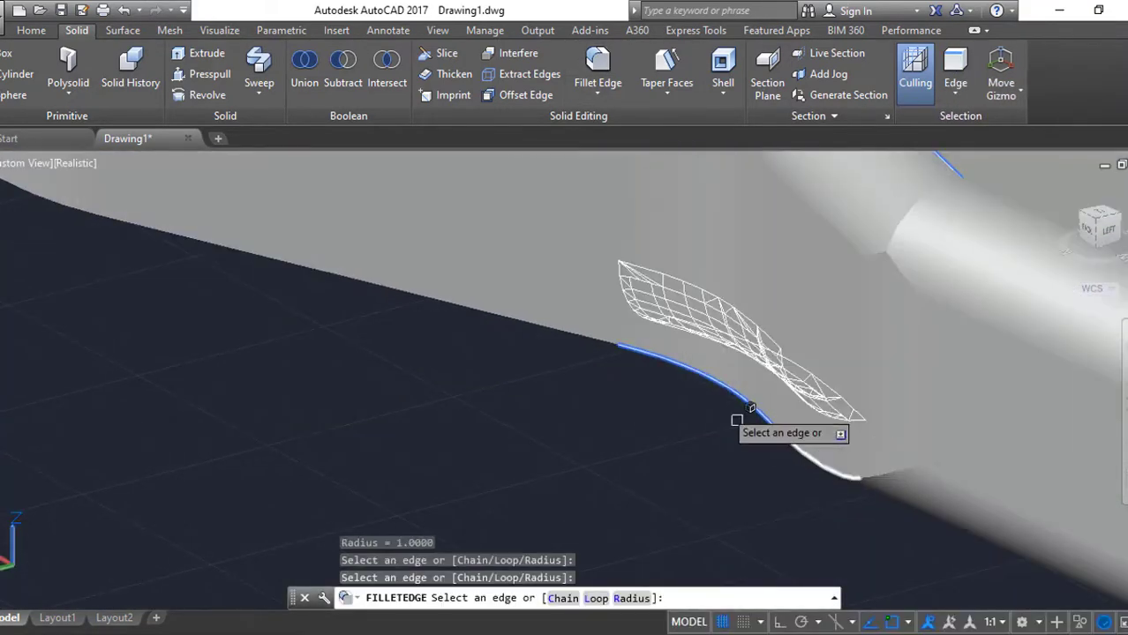
scroll(751, 407, "down", 3)
middle_click_drag(725, 317, 910, 355, "shift")
scroll(758, 354, "up", 2)
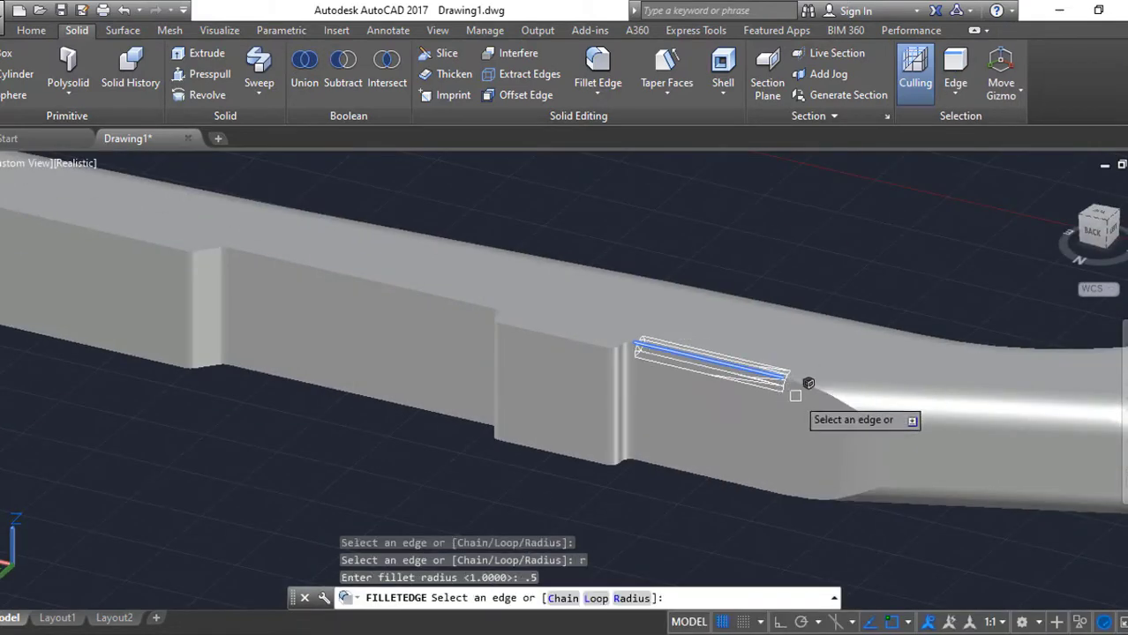
key("Return")
key("Return")
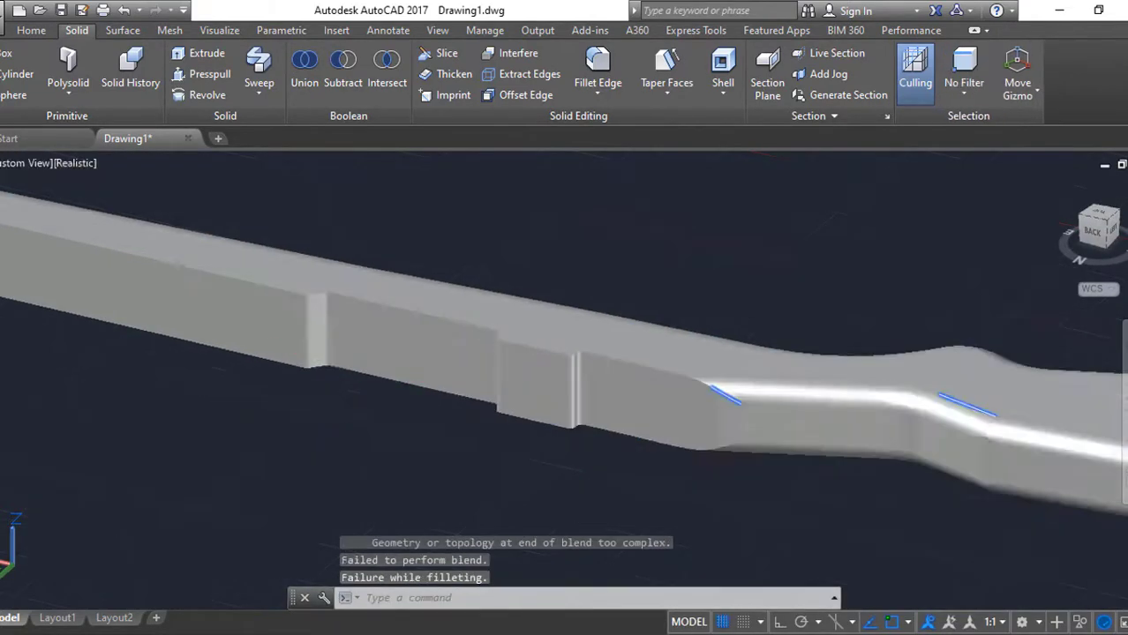
scroll(410, 413, "down", 3)
middle_click_drag(352, 378, 772, 353, "shift")
key("Escape")
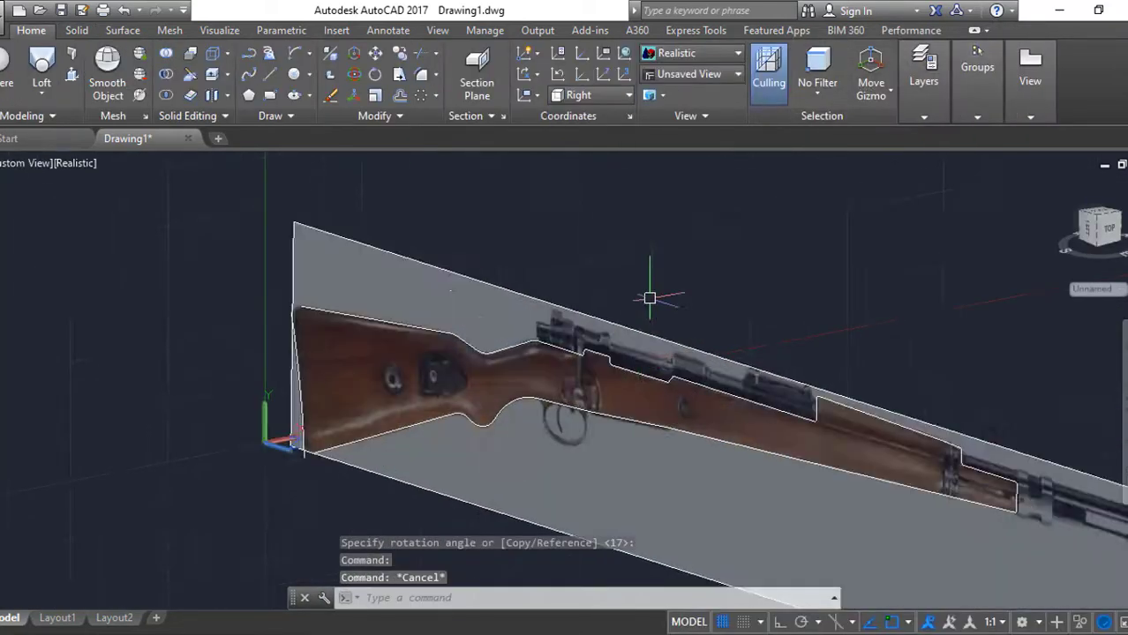
middle_click_drag(649, 298, 790, 423, "shift")
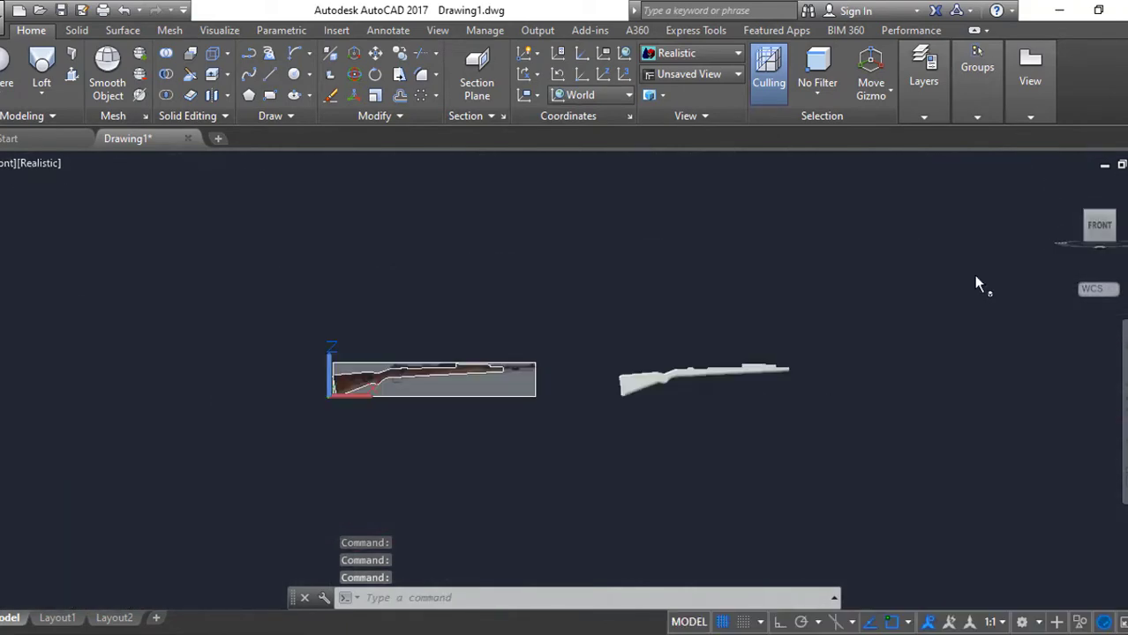
Draw a circle and move it onto the step face of the solid.
scroll(657, 353, "up", 5)
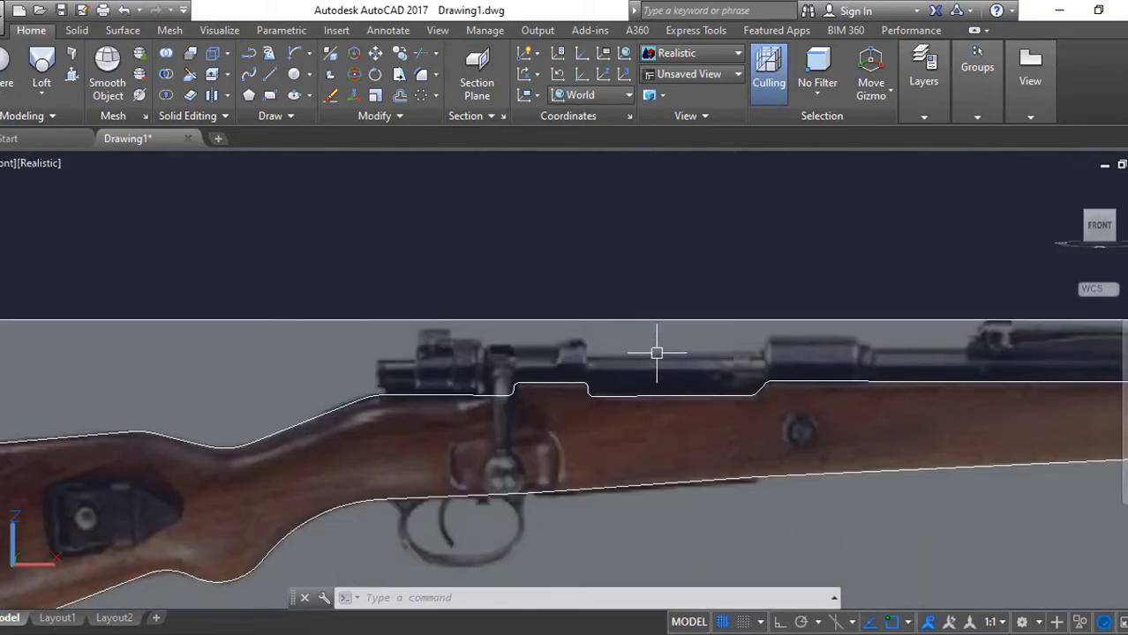
scroll(656, 353, "down", 5)
scroll(772, 375, "down", 3)
middle_click_drag(848, 423, 873, 379, "shift")
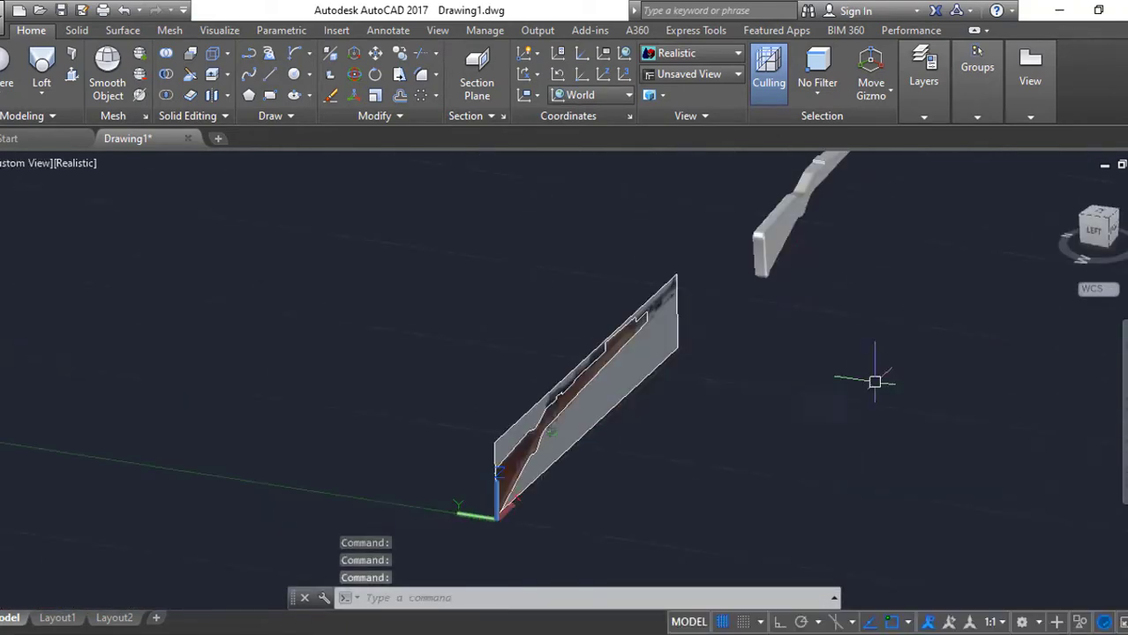
scroll(826, 369, "up", 5)
scroll(825, 369, "up", 3)
left_click(294, 74)
left_click(699, 253)
left_click(741, 291)
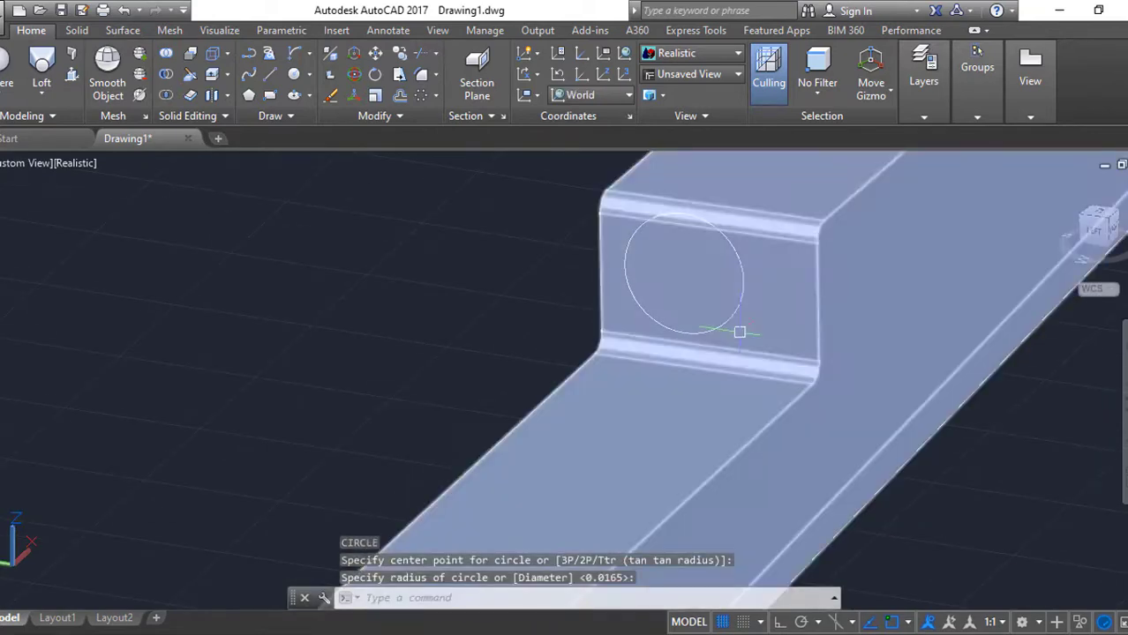
left_click(625, 273)
key("Return")
left_click(334, 276)
scroll(783, 310, "down", 3)
Offset the circle outward to make a second circle.
type("o")
key("Return")
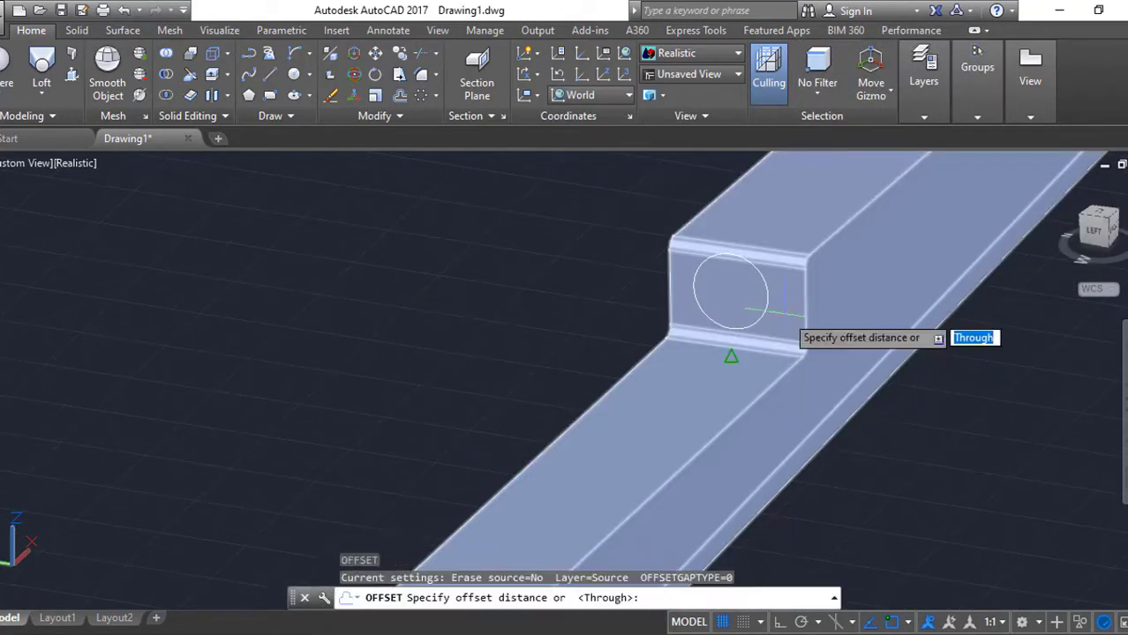
scroll(641, 257, "up", 3)
left_click(762, 291)
left_click(616, 186)
key("Return")
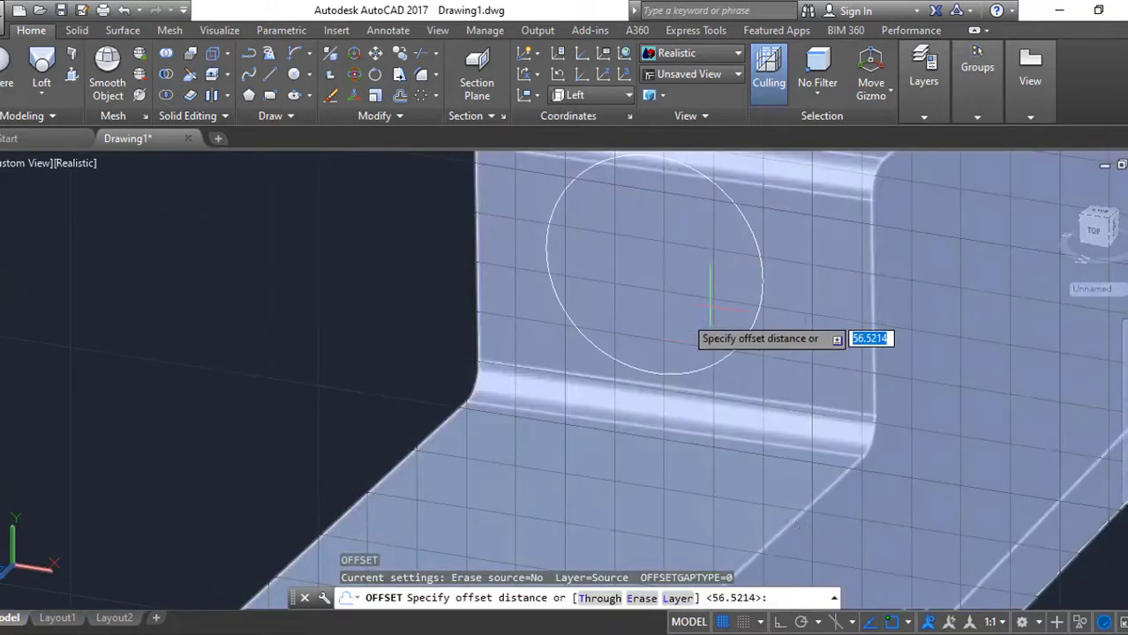
key("Return")
left_click(773, 265)
left_click(818, 294)
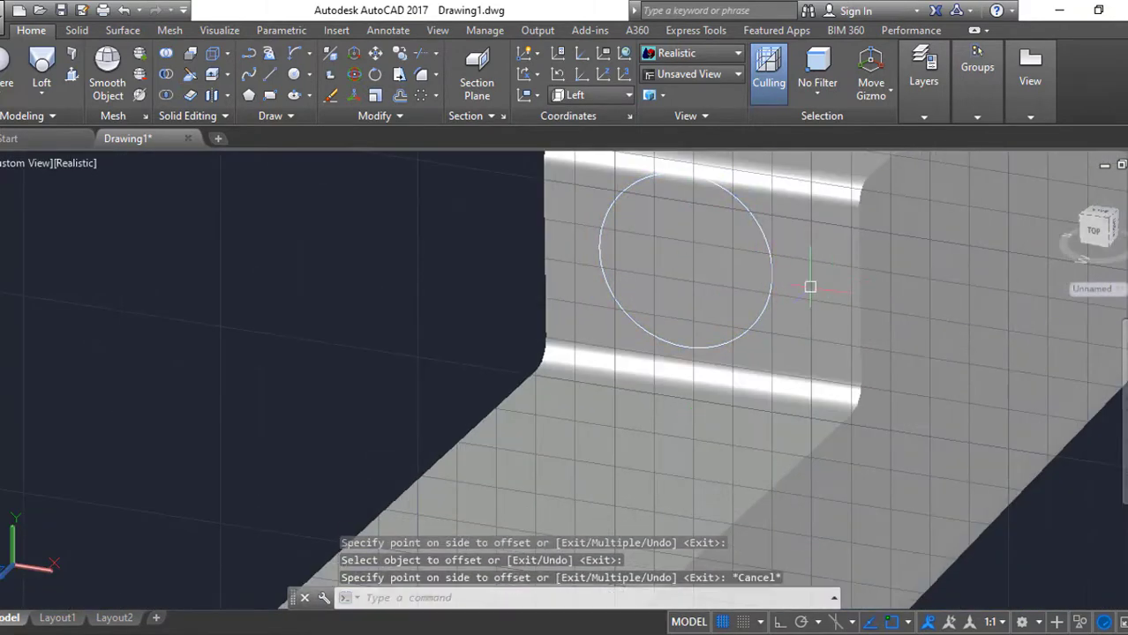
key("Return")
Select both circles for a copy, then cancel the copy.
left_click(800, 365)
key("Escape")
type("co")
left_click_drag(600, 362, 679, 415)
key("Return")
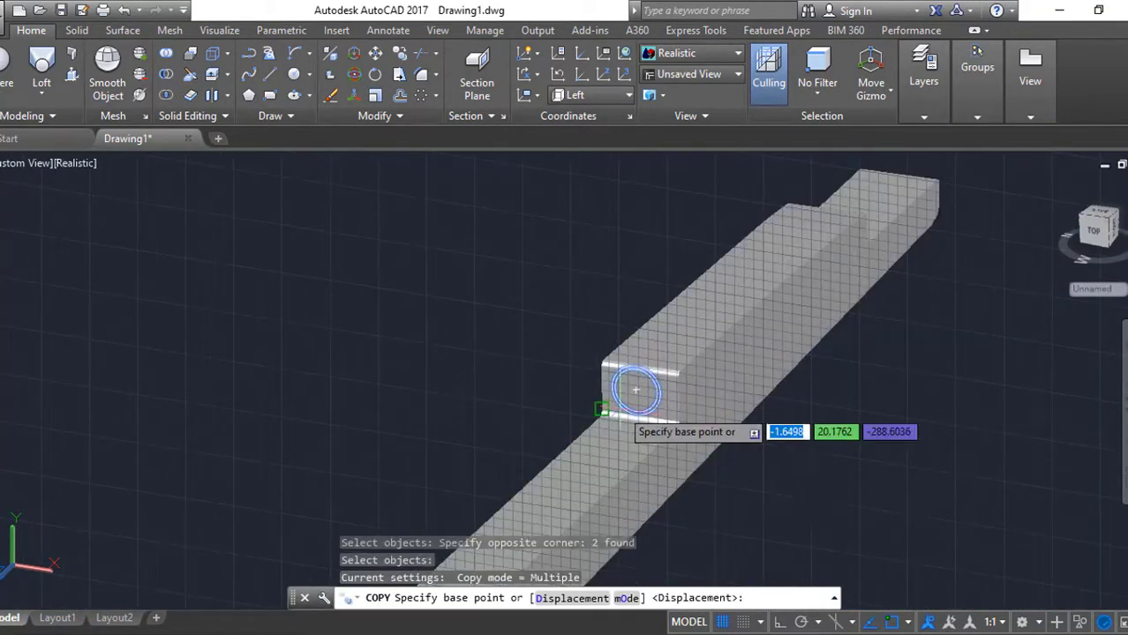
scroll(635, 389, "up", 3)
key("Escape")
Extrude the circle into a cylinder.
type("ext")
left_click_drag(547, 371, 730, 432)
key("Return")
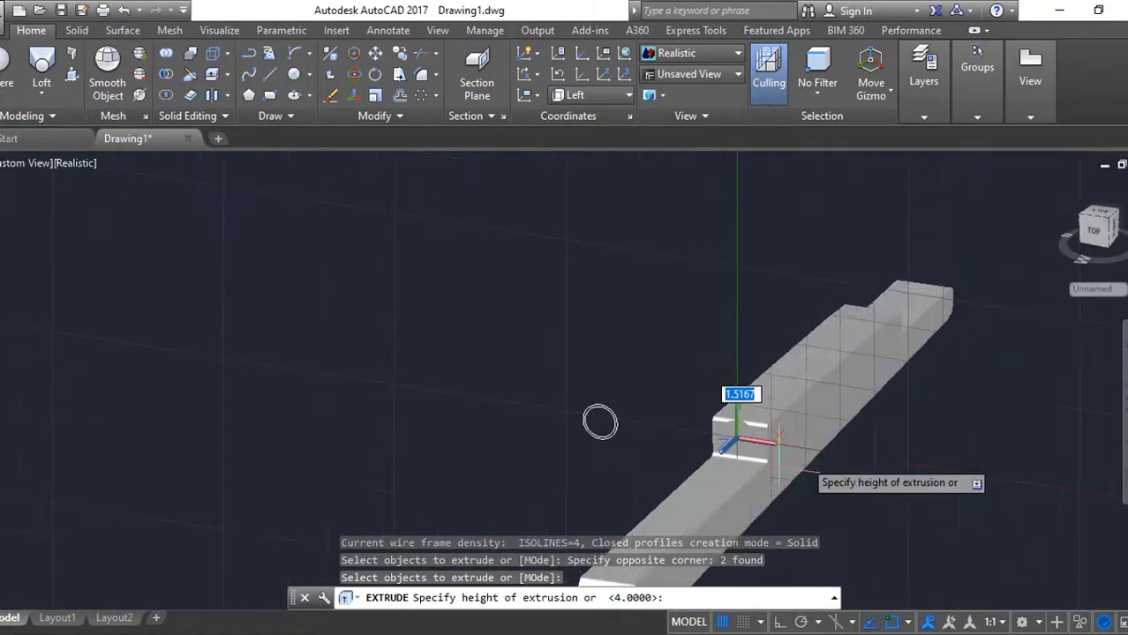
mouse_move(730, 433)
middle_mouse_down("shift")
mouse_move(845, 380)
mouse_move(823, 389)
middle_mouse_up("shift")
key("Escape")
type("EXT")
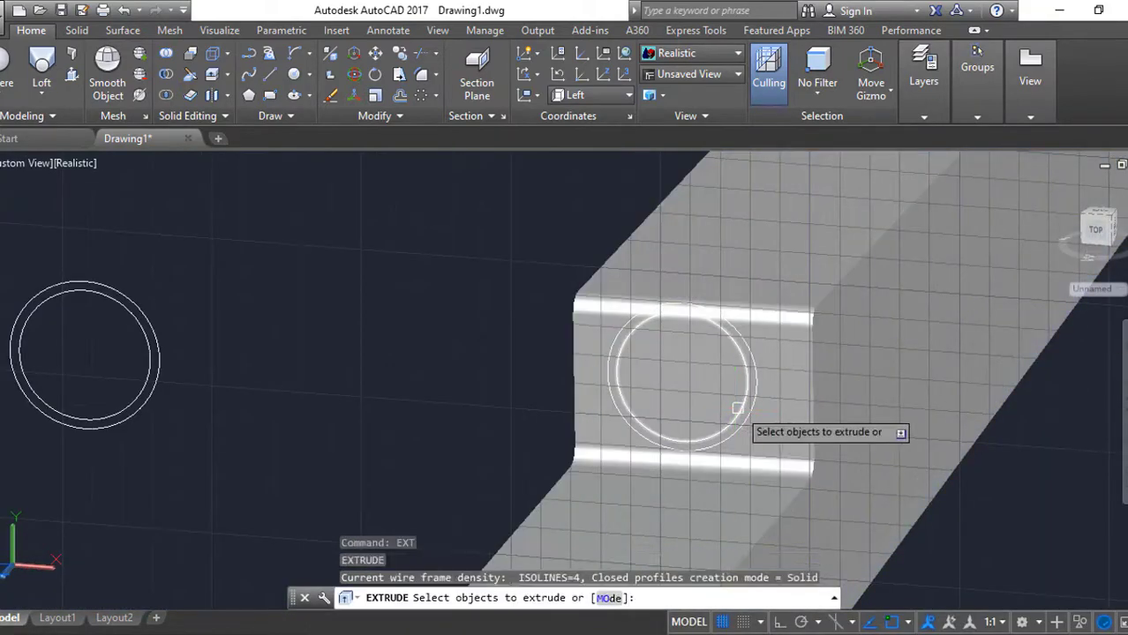
left_click(736, 407)
Move the cylinder along a straight axis with ortho on to its new position.
key("Return")
left_click(806, 503)
type("m")
left_click(356, 389)
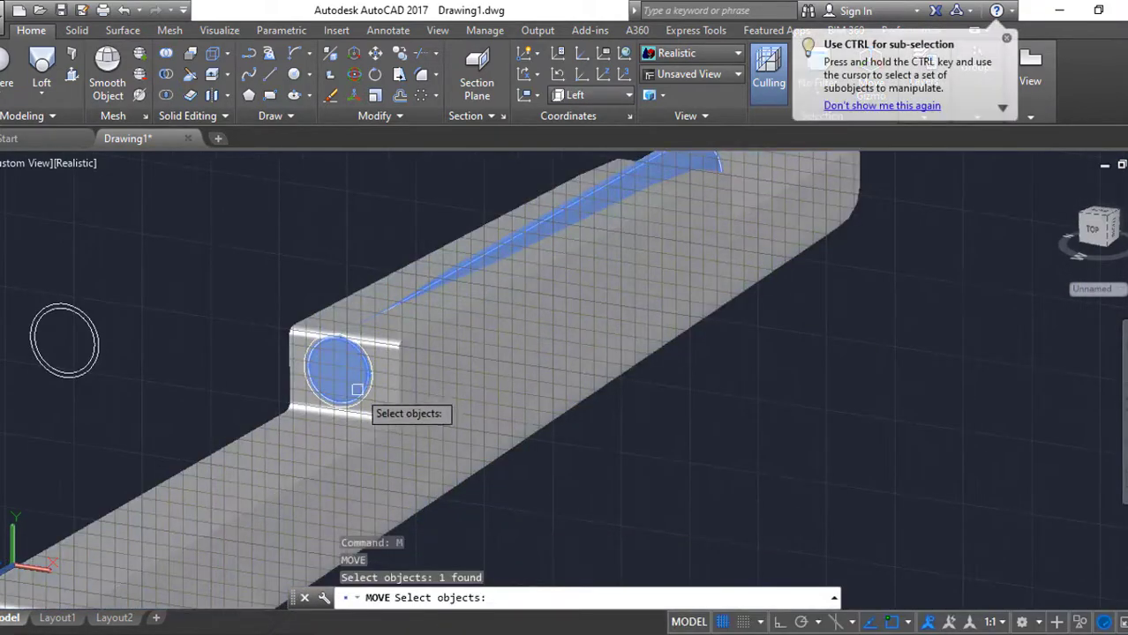
key("F8")
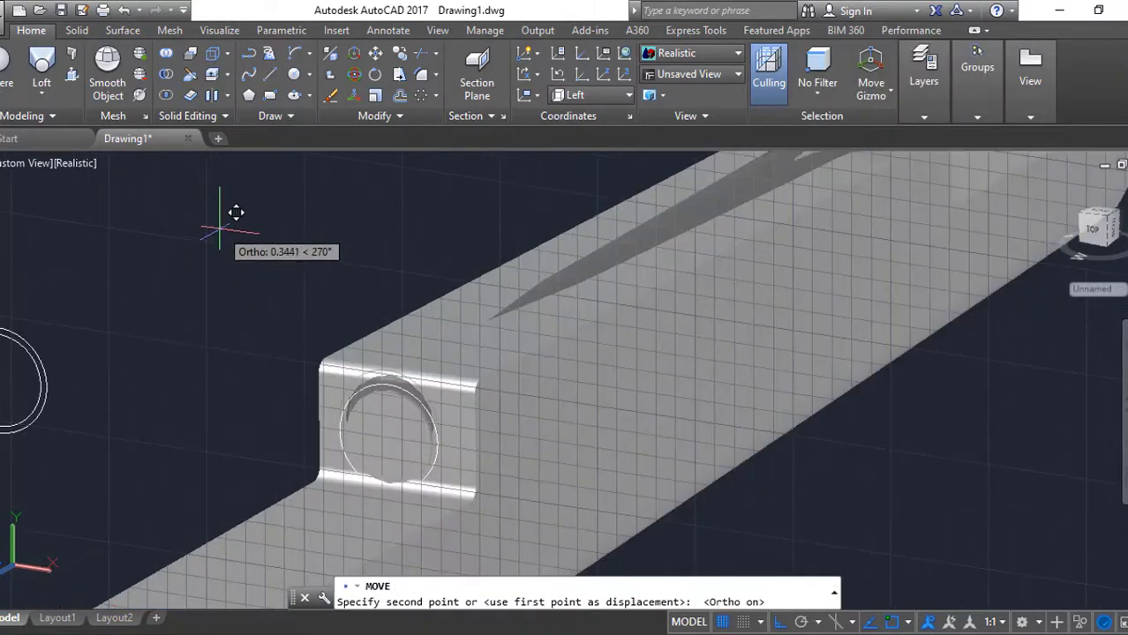
middle_click_drag(231, 211, 448, 385, "shift")
left_click(448, 384)
Stretch the cylinder's end grip so it protrudes from the stock.
left_click(541, 383)
scroll(541, 383, "up", 5)
left_click(579, 294)
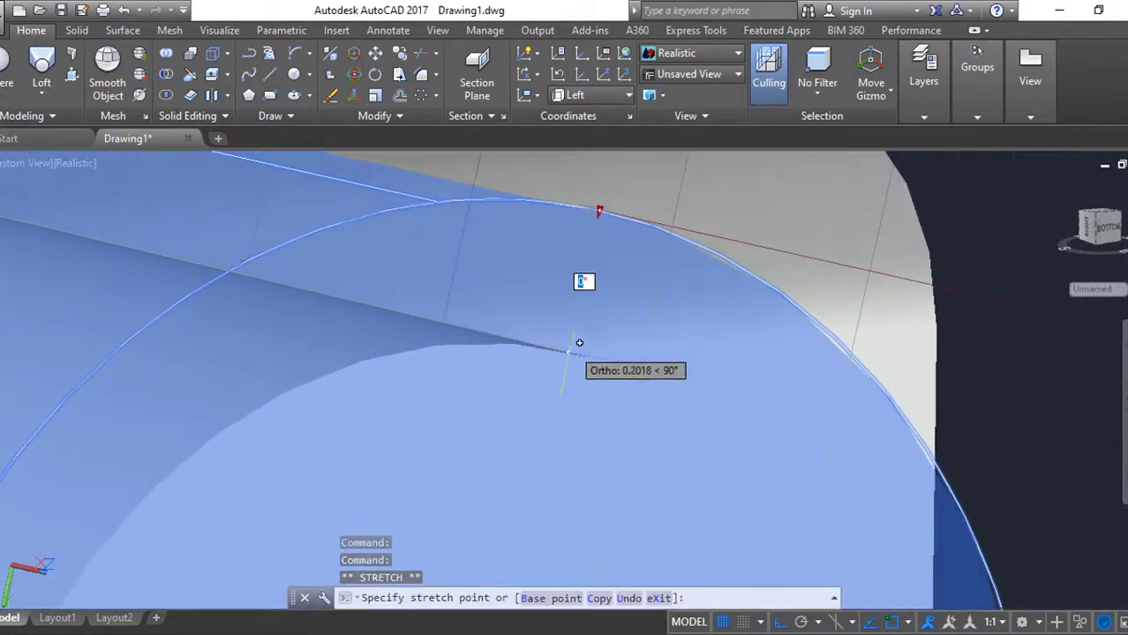
left_click(573, 339)
scroll(561, 328, "down", 5)
middle_click_drag(548, 323, 241, 369, "shift")
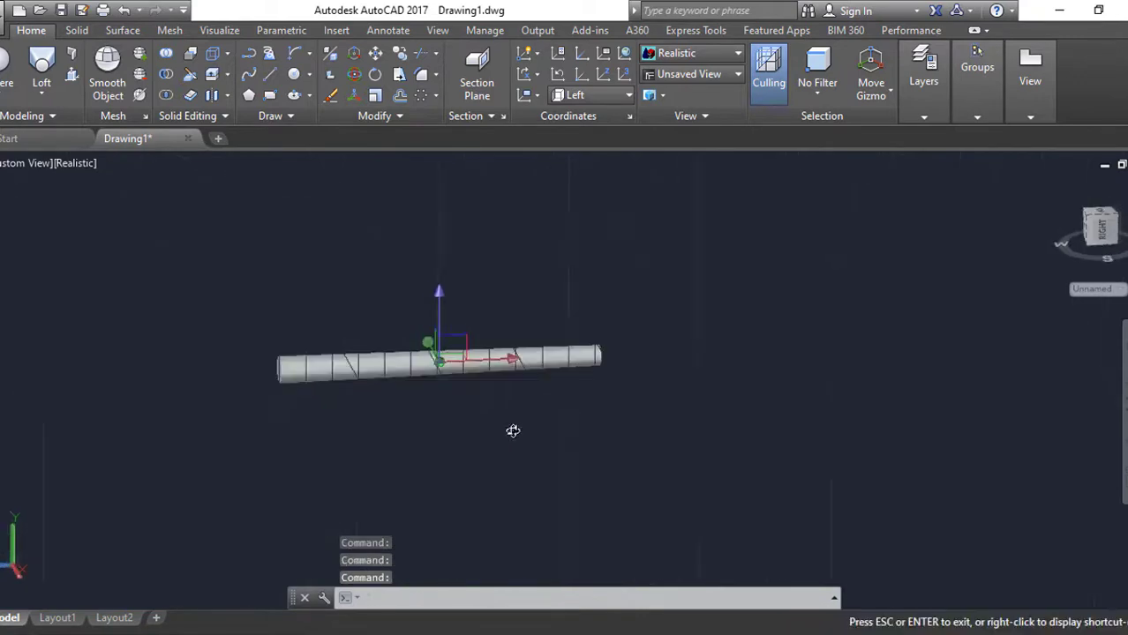
key("Escape")
Orbit and pan to inspect the stock's underside and side.
scroll(817, 422, "up", 5)
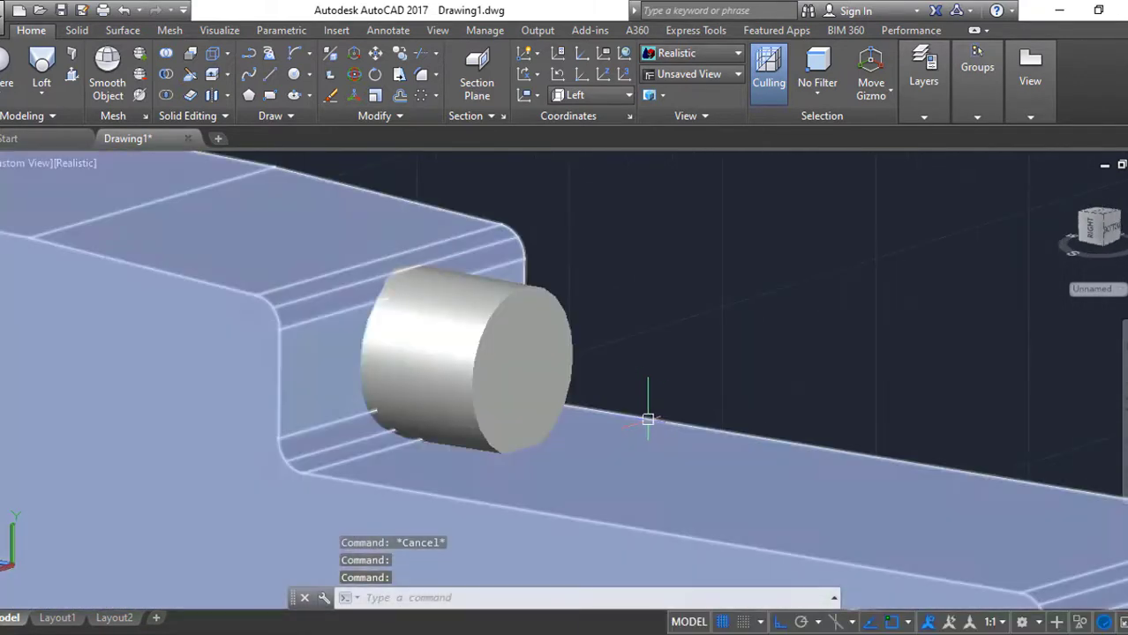
middle_click_drag(649, 403, 667, 327, "shift")
scroll(770, 328, "down", 4)
middle_click_drag(770, 328, 528, 336, "shift")
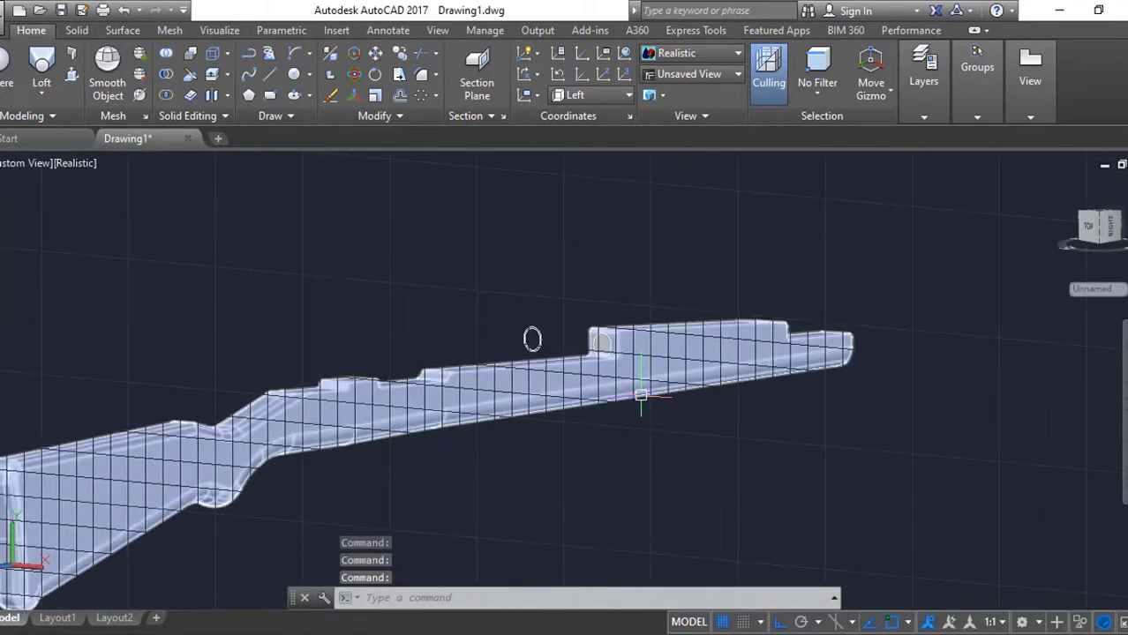
scroll(529, 335, "down", 4)
scroll(742, 411, "up", 4)
mouse_move(742, 412)
middle_mouse_down()
mouse_move(597, 465)
mouse_move(871, 390)
mouse_move(848, 319)
middle_mouse_up()
Press-pull the stock area up to a set height to make it a solid.
scroll(847, 319, "up", 5)
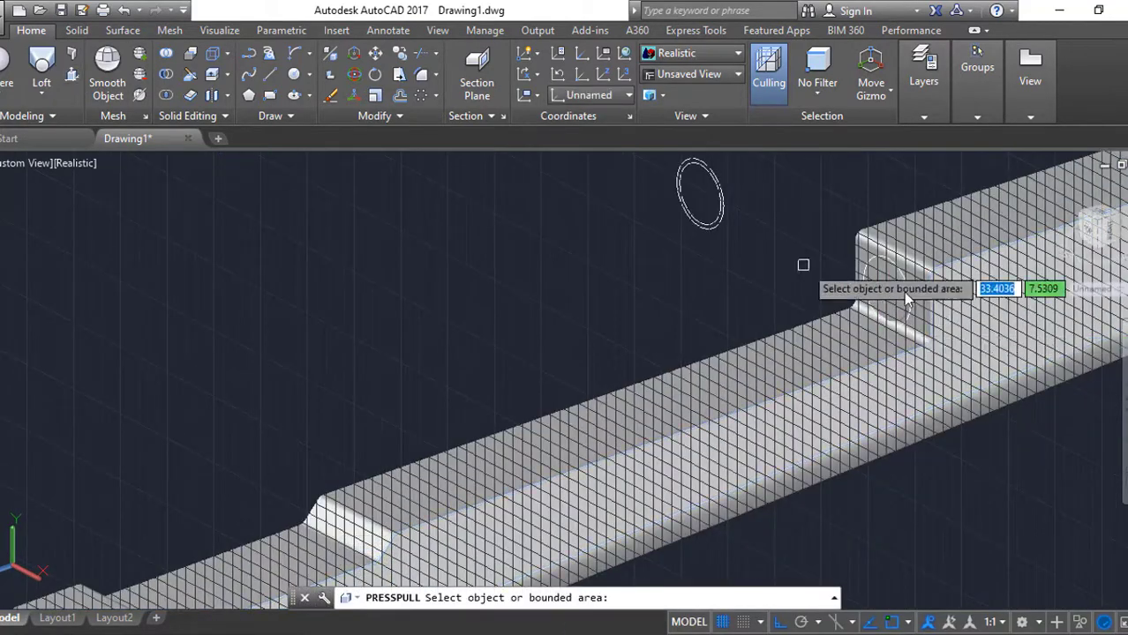
left_click(906, 299)
scroll(748, 345, "down", 3)
scroll(503, 402, "up", 3)
left_click(503, 402)
scroll(747, 466, "down", 3)
scroll(959, 340, "up", 4)
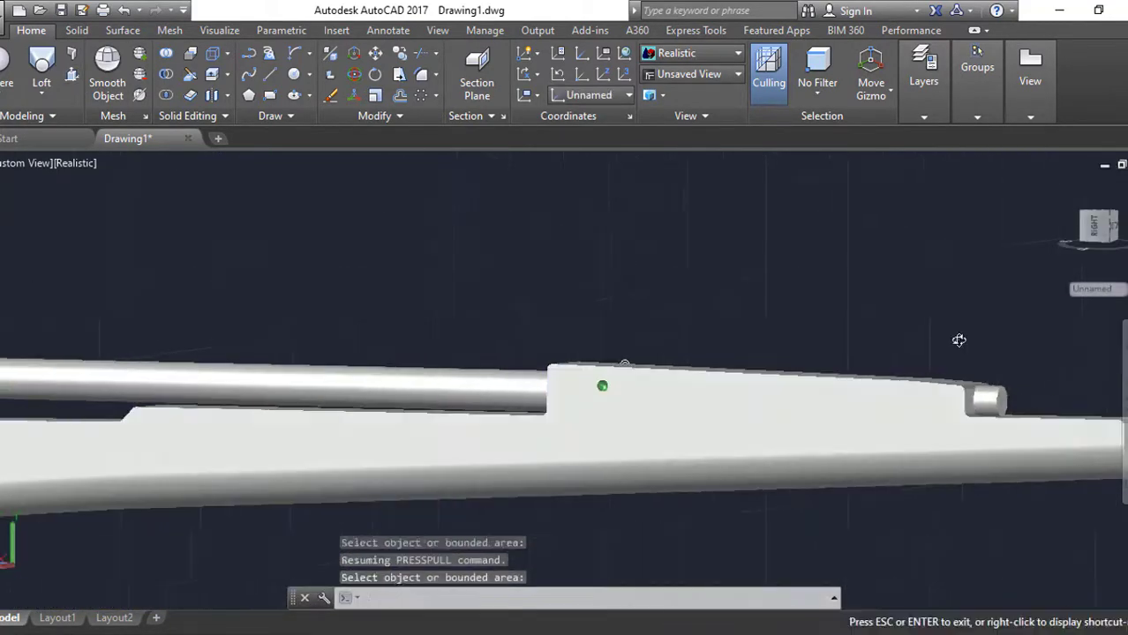
key("Escape")
Reset the UCS to World.
middle_click_drag(959, 340, 685, 517, "shift")
left_click(589, 94)
left_click(582, 111)
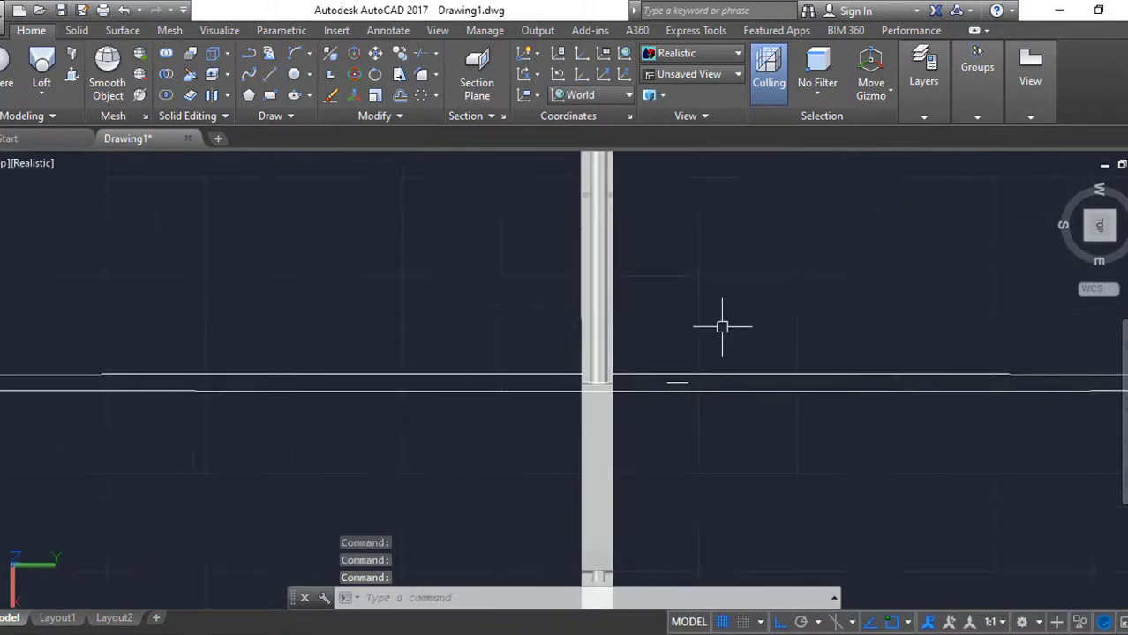
Erase the leftover object with ERASE.
left_click(722, 326)
middle_click_drag(722, 327, 685, 328, "shift")
left_click(821, 298)
type("E")
key("Return")
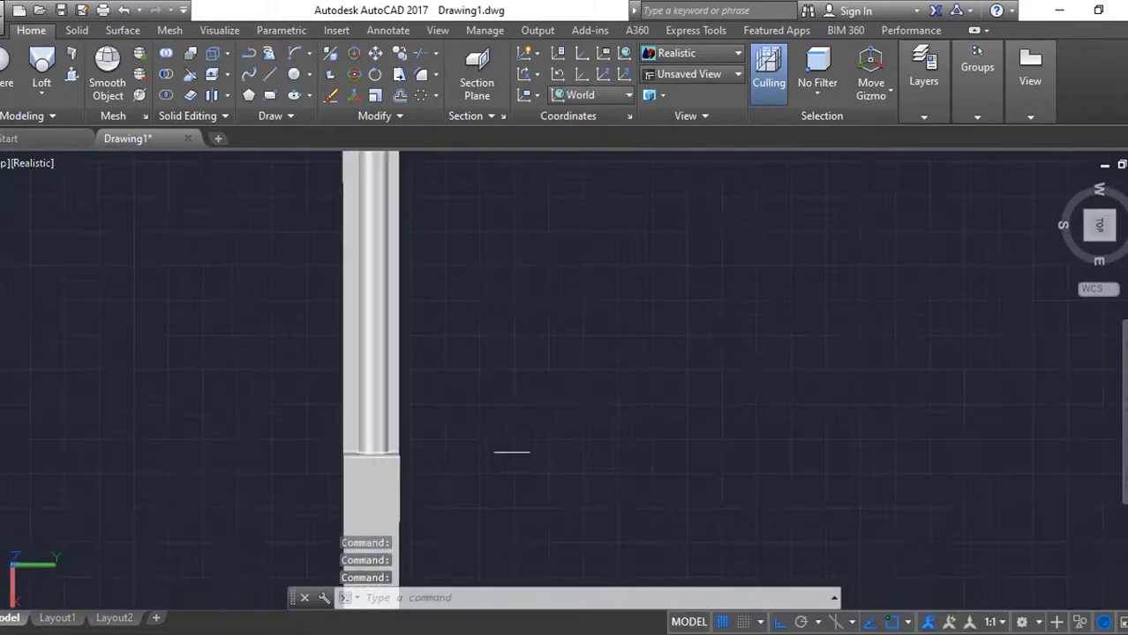
Move the vertical column slightly to its new position.
left_click(371, 309)
type("m")
key("Return")
left_click(541, 433)
left_click(541, 423)
Press-pull the traced circle area on the image into a long barrel-like rod.
mouse_move(541, 423)
middle_mouse_down("shift")
mouse_move(825, 366)
mouse_move(302, 156)
middle_mouse_up("shift")
scroll(529, 397, "down", 5)
key("ctrl+shift+e")
scroll(617, 423, "up", 3)
scroll(455, 316, "up", 3)
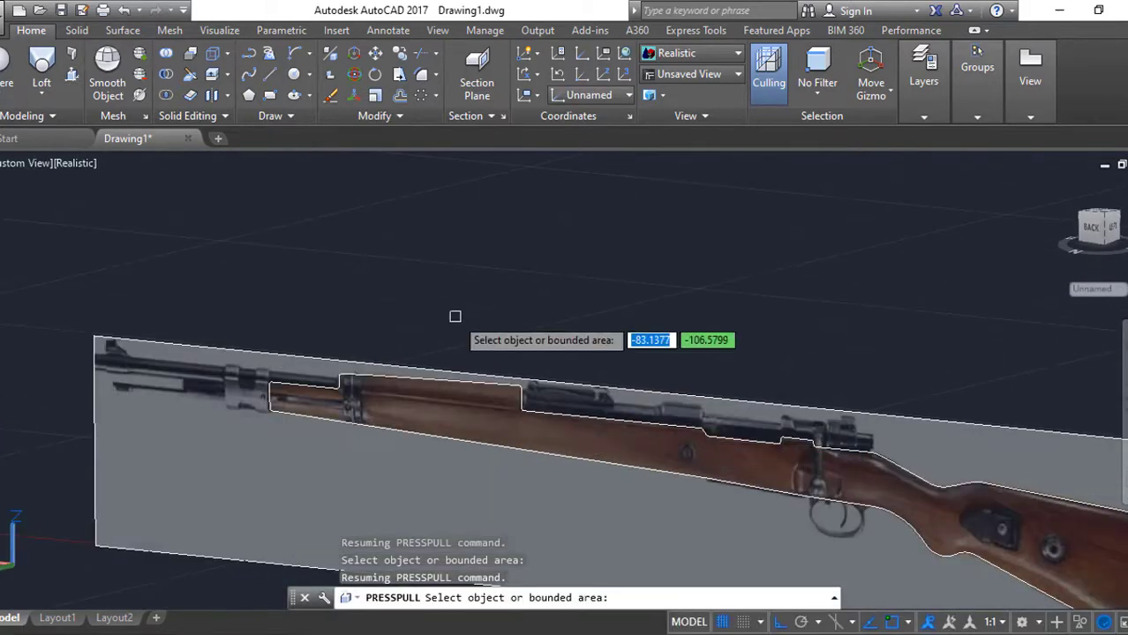
scroll(456, 315, "down", 5)
scroll(297, 317, "up", 5)
left_click(297, 316)
left_click(300, 304)
mouse_move(936, 271)
middle_mouse_down("shift")
mouse_move(463, 334)
mouse_move(889, 265)
middle_mouse_up("shift")
key("Escape")
scroll(618, 303, "down", 5)
mouse_move(618, 302)
middle_mouse_down("shift")
mouse_move(723, 374)
mouse_move(732, 358)
middle_mouse_up("shift")
Draw a 0.82-radius circle centred on the small cylinder's end face.
scroll(708, 341, "up", 5)
scroll(397, 308, "up", 4)
type("circle")
key("Return")
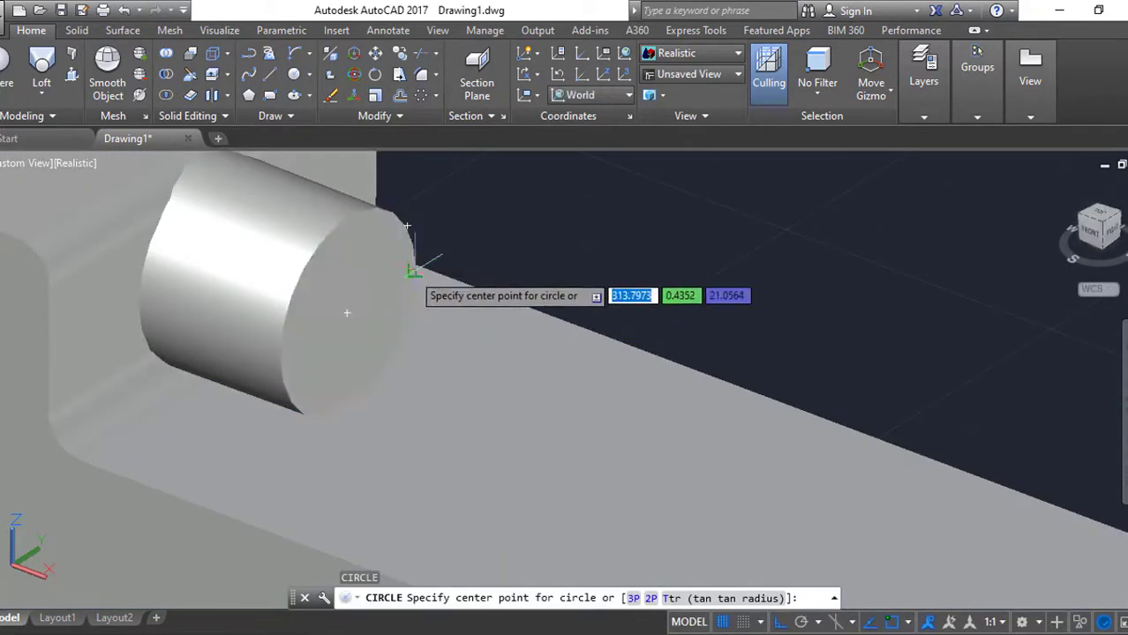
scroll(413, 270, "up", 3)
left_click(375, 353)
left_click(264, 414)
scroll(265, 414, "down", 5)
Window-select the small cylinder area and start a copy, then abandon it.
left_click(246, 285)
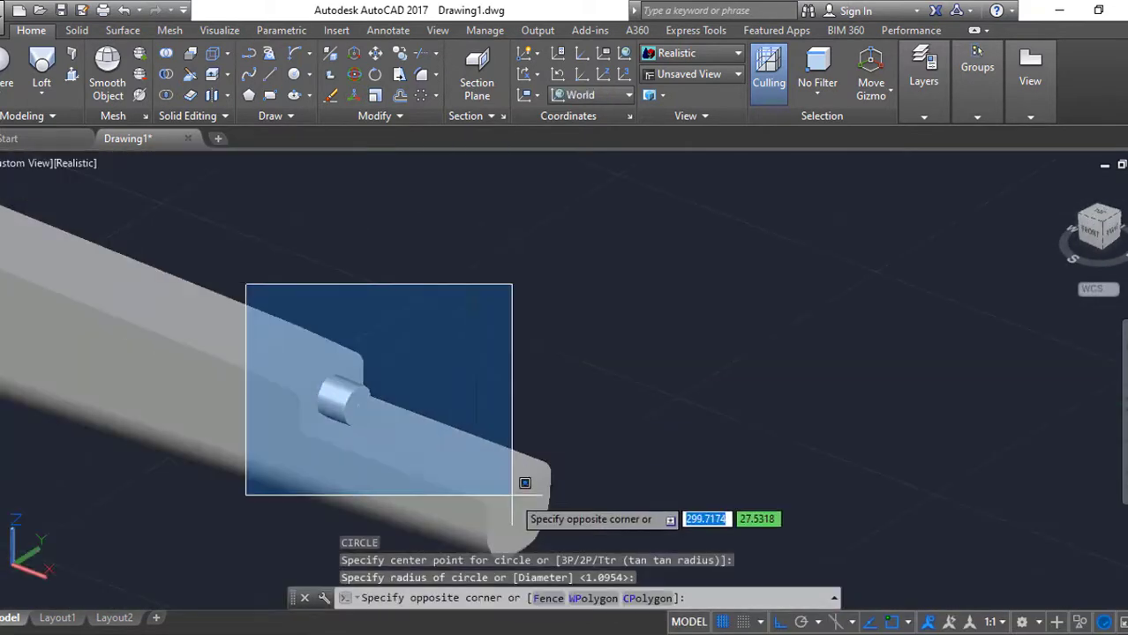
left_click(512, 495)
type("co")
key("Return")
key("Escape")
left_click(227, 196)
Start another circle centred on the cylinder end.
type("circle")
scroll(304, 215, "up", 5)
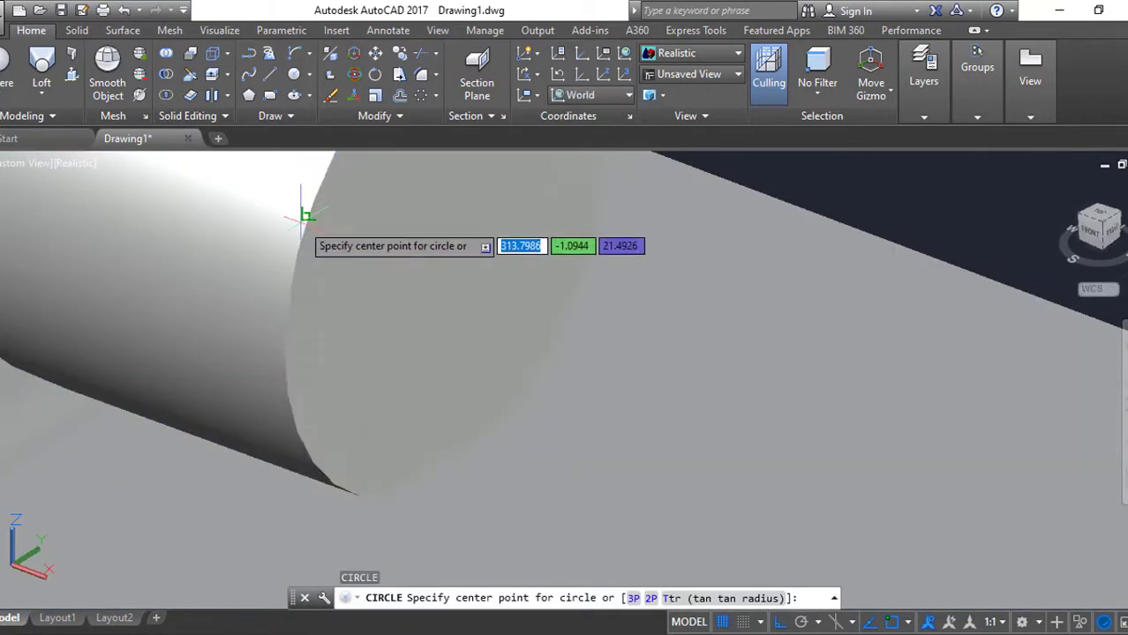
left_click(304, 215)
scroll(388, 309, "down", 3)
Move the circle off the cylinder end to just beyond the rifle's front.
left_click(411, 310)
scroll(411, 311, "down", 5)
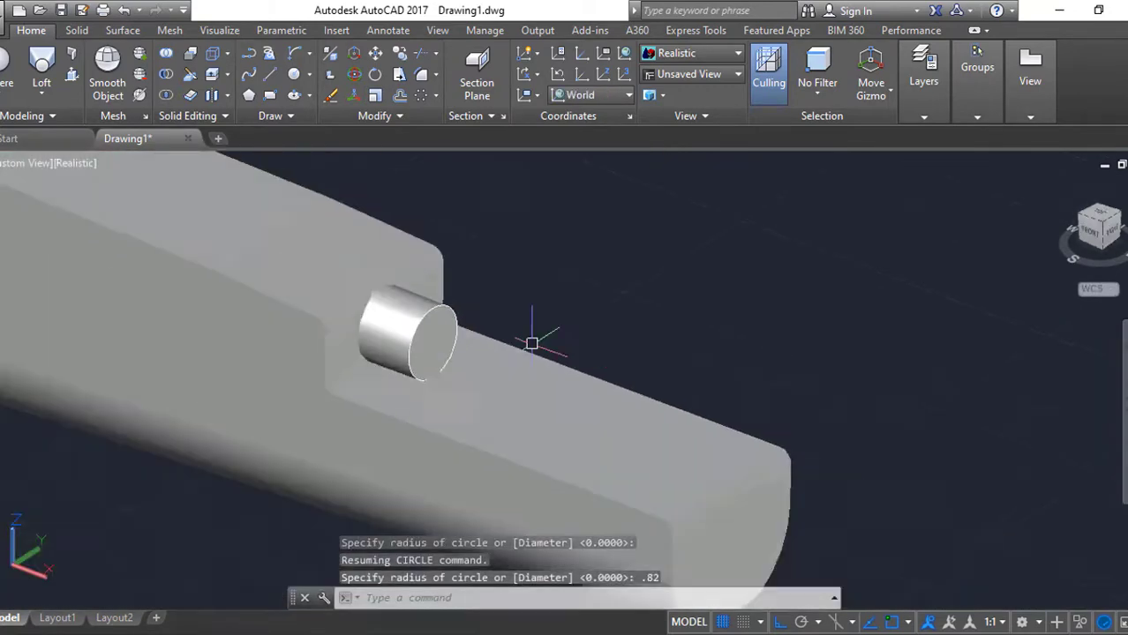
type("m")
key("Return")
left_click_drag(423, 164, 559, 315)
key("Return")
key("Escape")
scroll(541, 448, "down", 3)
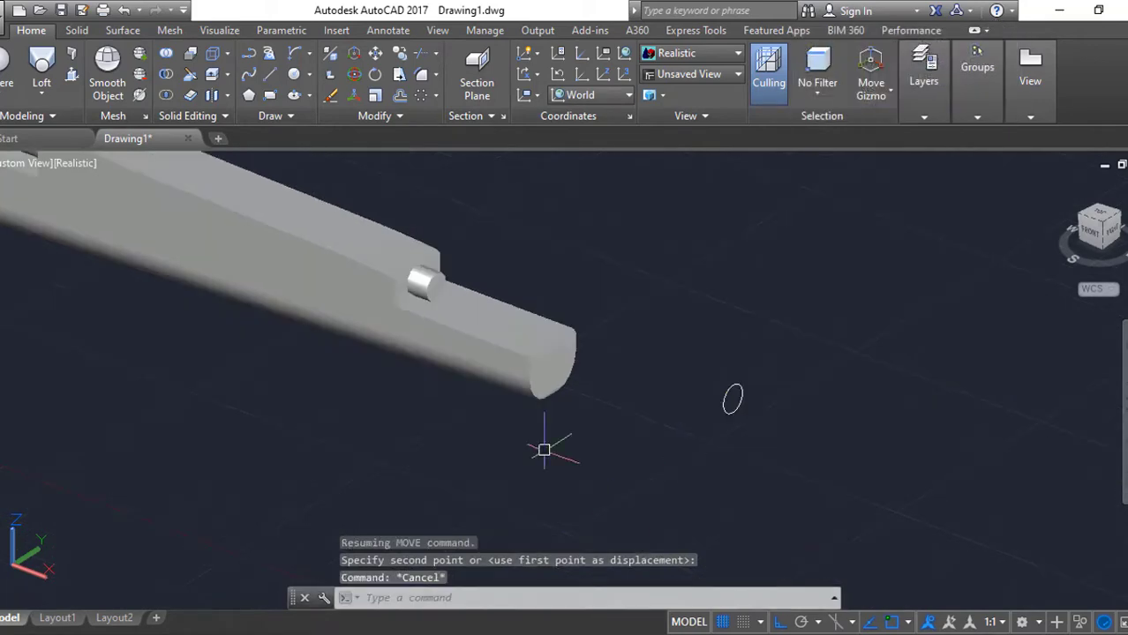
middle_click_drag(541, 448, 599, 403, "shift")
scroll(108, 372, "up", 3)
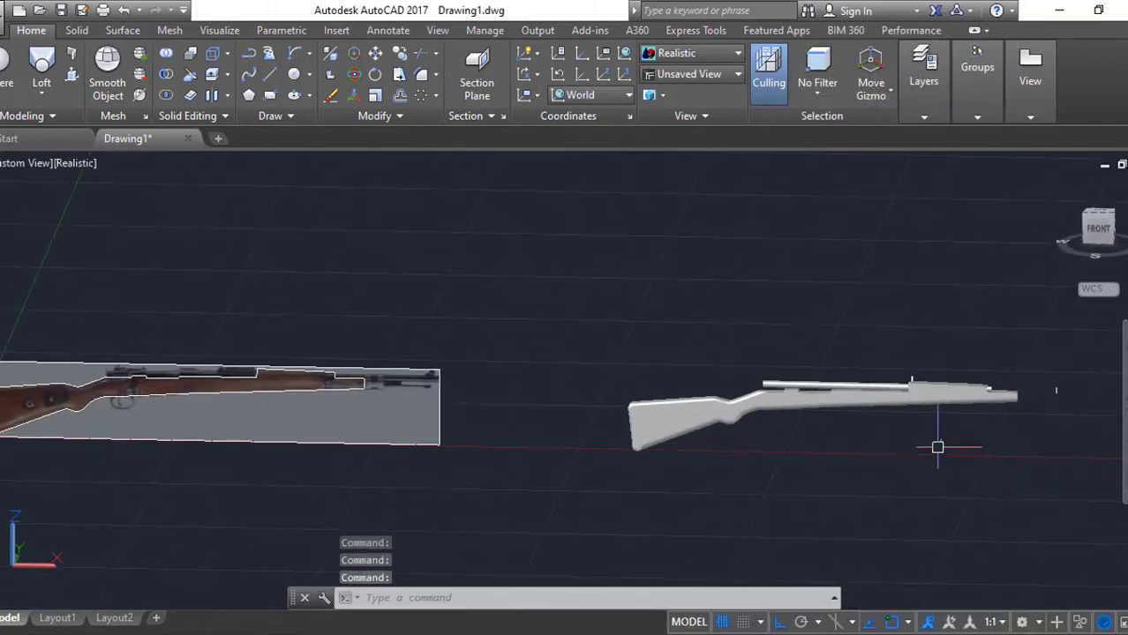
scroll(937, 447, "up", 3)
Start a ROTATE, cancel it, and reframe the view across the image plane.
type("ro")
key("Return")
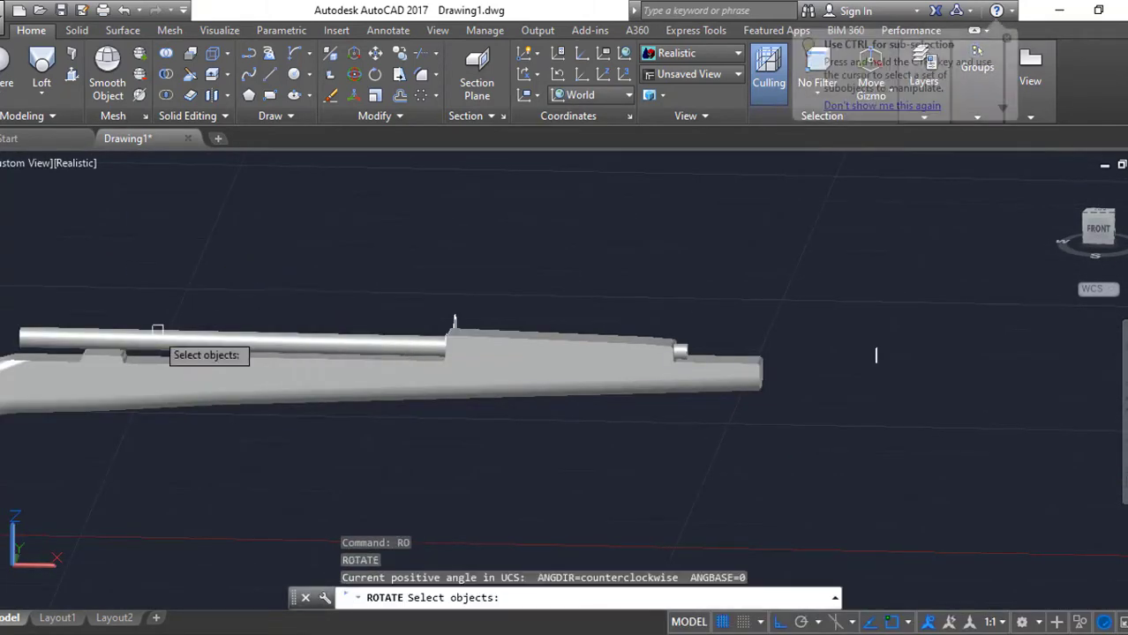
mouse_move(156, 326)
middle_mouse_down("shift")
mouse_move(677, 387)
mouse_move(536, 399)
middle_mouse_up("shift")
key("Escape")
scroll(441, 362, "down", 3)
scroll(334, 327, "up", 4)
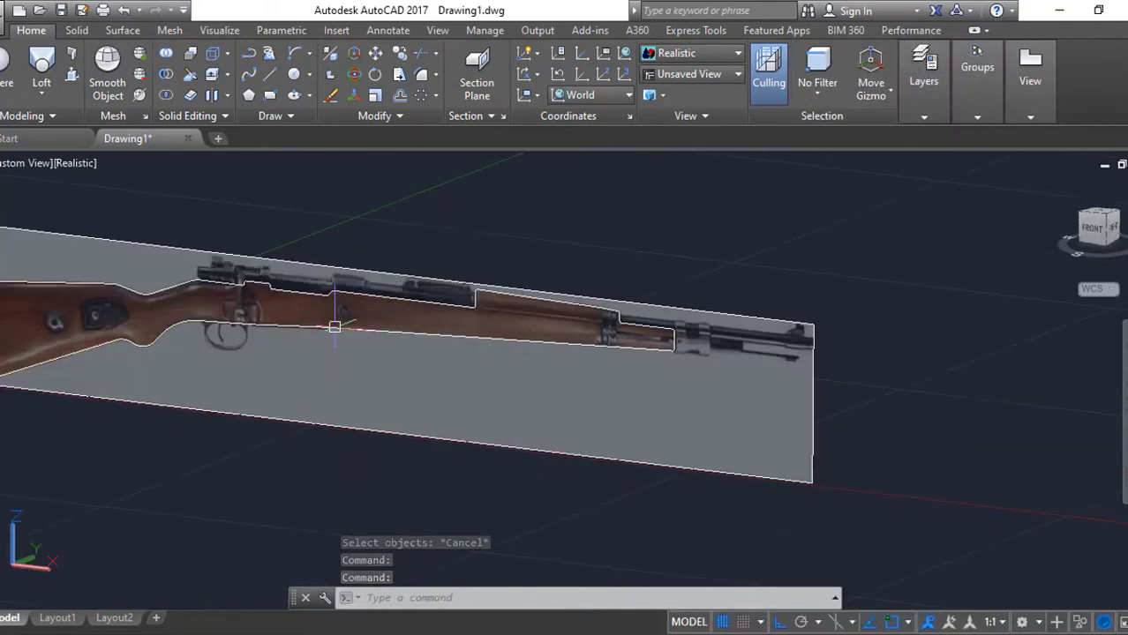
scroll(731, 379, "up", 2)
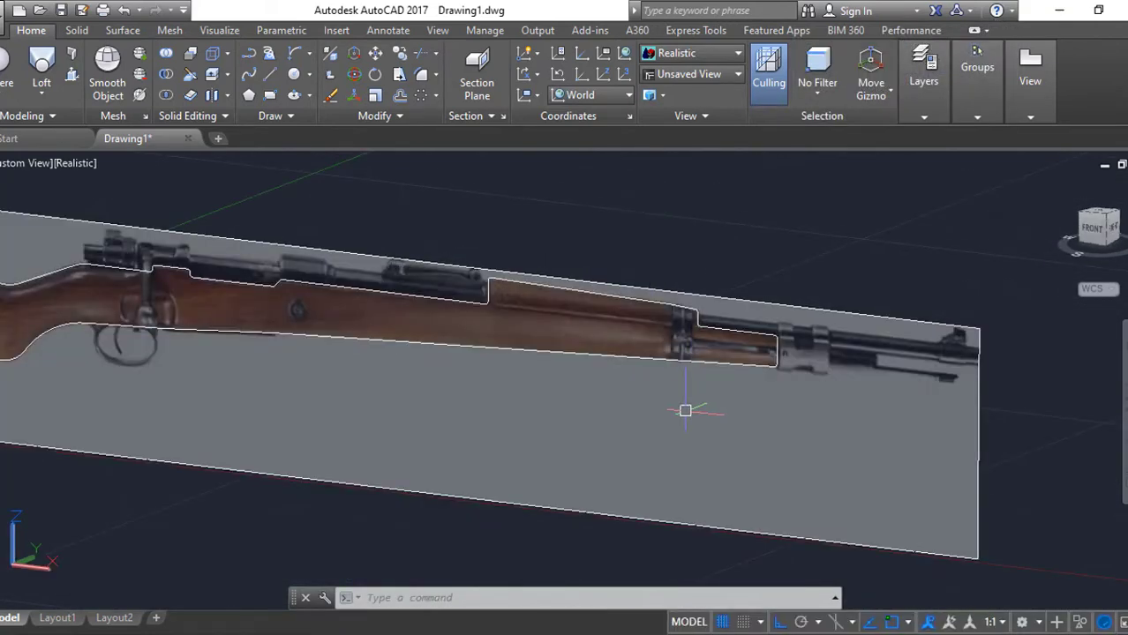
middle_click_drag(951, 448, 759, 435)
scroll(929, 460, "down", 3)
Move the two circle objects to a new spot beside the rifle.
scroll(939, 448, "up", 3)
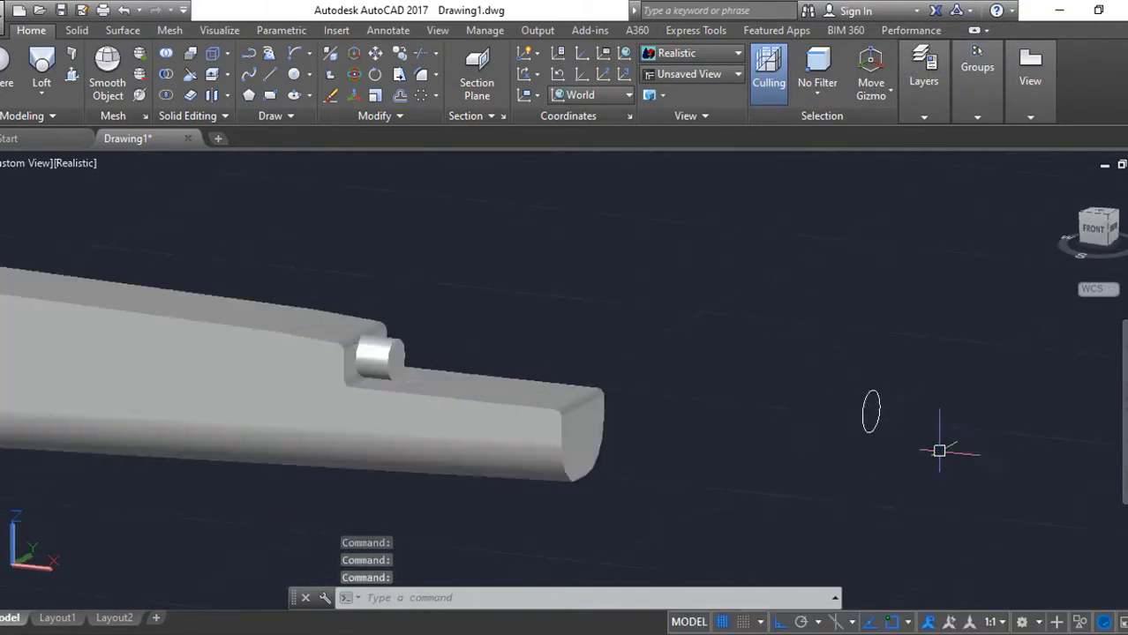
scroll(941, 455, "down", 3)
type("m")
key("Return")
left_click_drag(423, 379, 957, 488)
key("Return")
left_click(1007, 491)
scroll(944, 458, "up", 3)
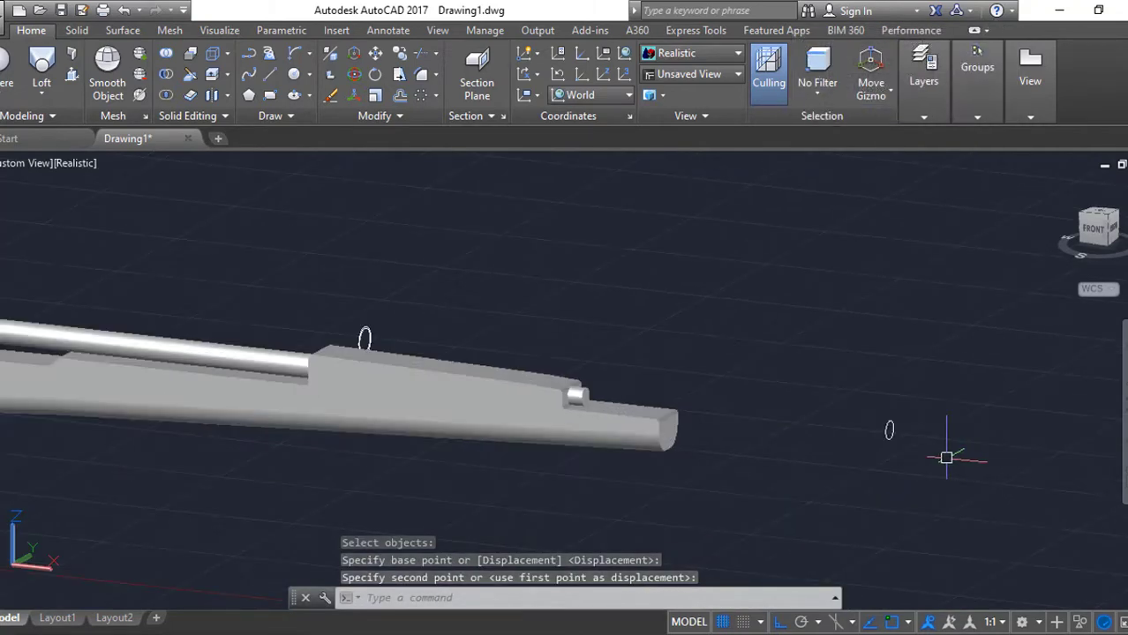
Copy the circle to a new position.
key("Escape")
type("co")
key("Return")
left_click(639, 487)
scroll(889, 433, "up", 3)
Set the UCS to Right and offset the circle outward by 0.1539 into a ring.
type("offset")
key("Return")
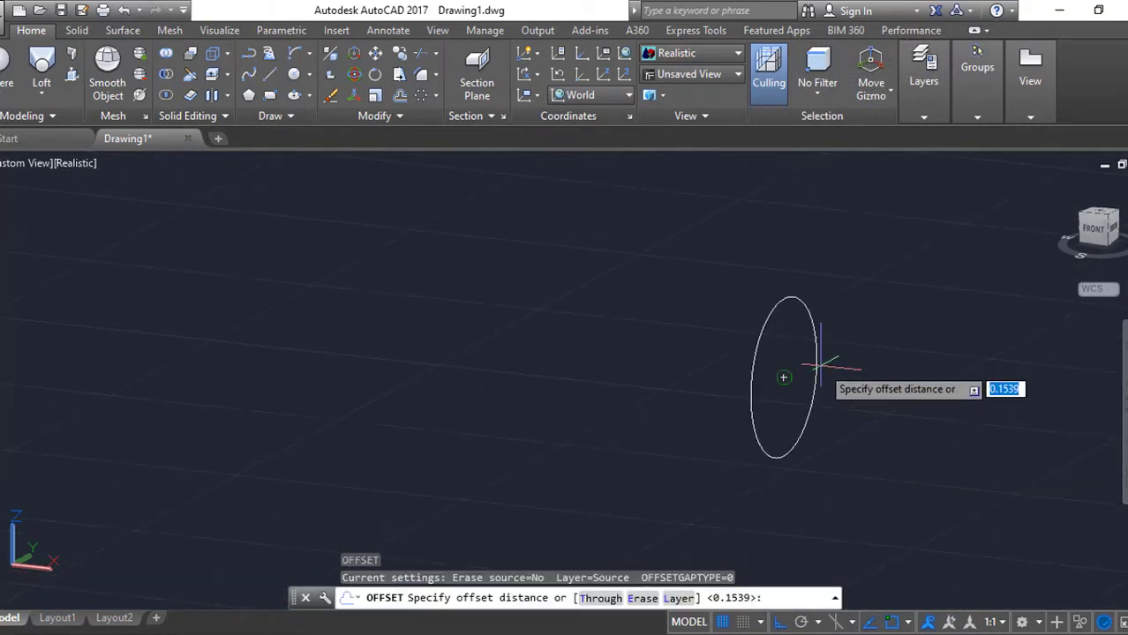
key("Escape")
left_click(582, 225)
key("Return")
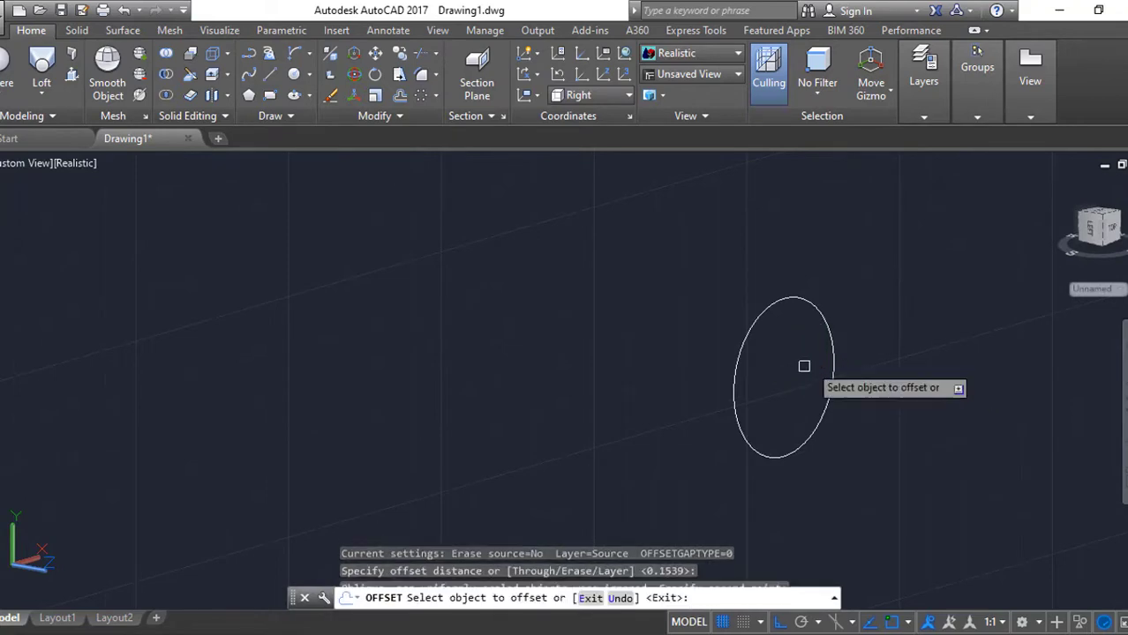
left_click(830, 366)
left_click(860, 392)
key("Escape")
scroll(868, 432, "down", 2)
scroll(872, 401, "up", 5)
key("Return")
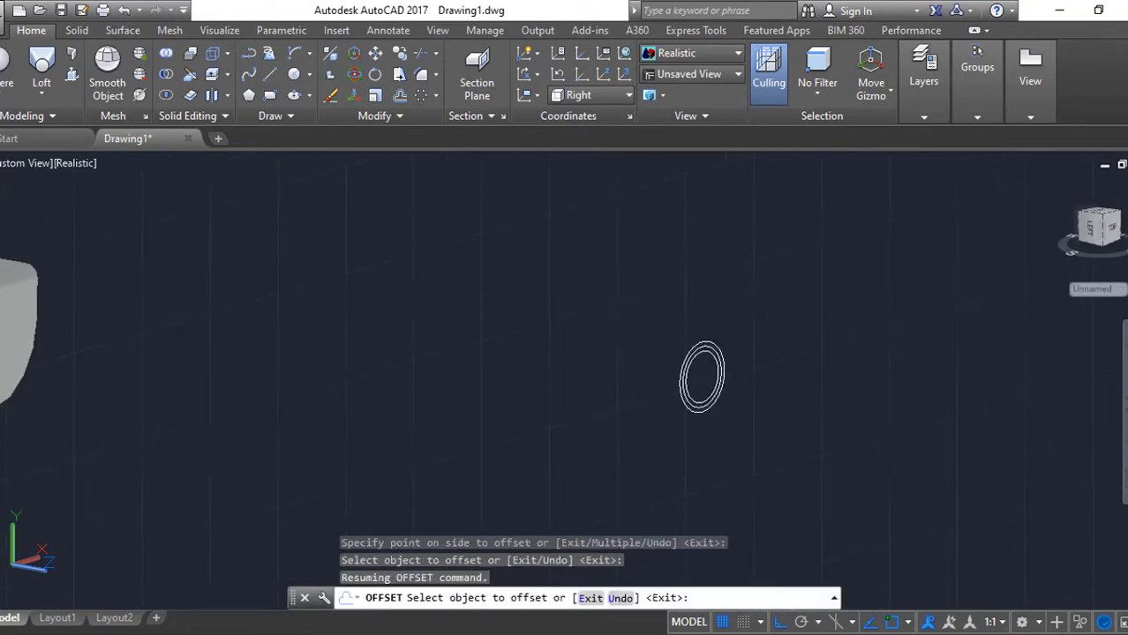
Pick the two rings for a loft and set the ring's extrusion height.
key("Escape")
left_click(42, 70)
scroll(100, 377, "up", 3)
scroll(602, 450, "down", 3)
left_click(603, 451)
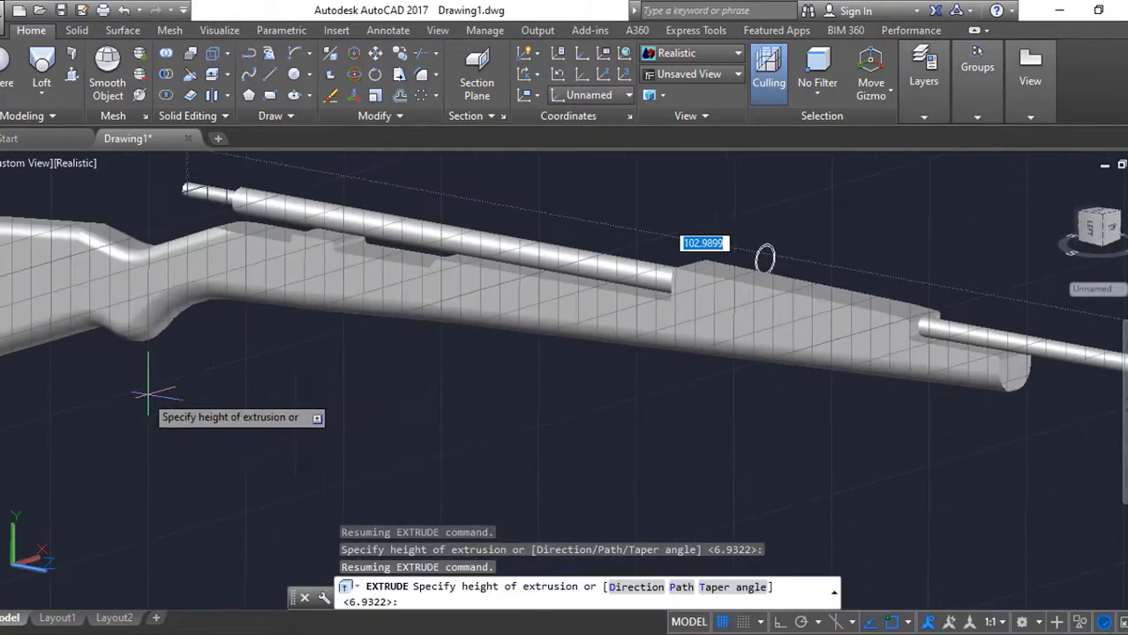
left_click(193, 397)
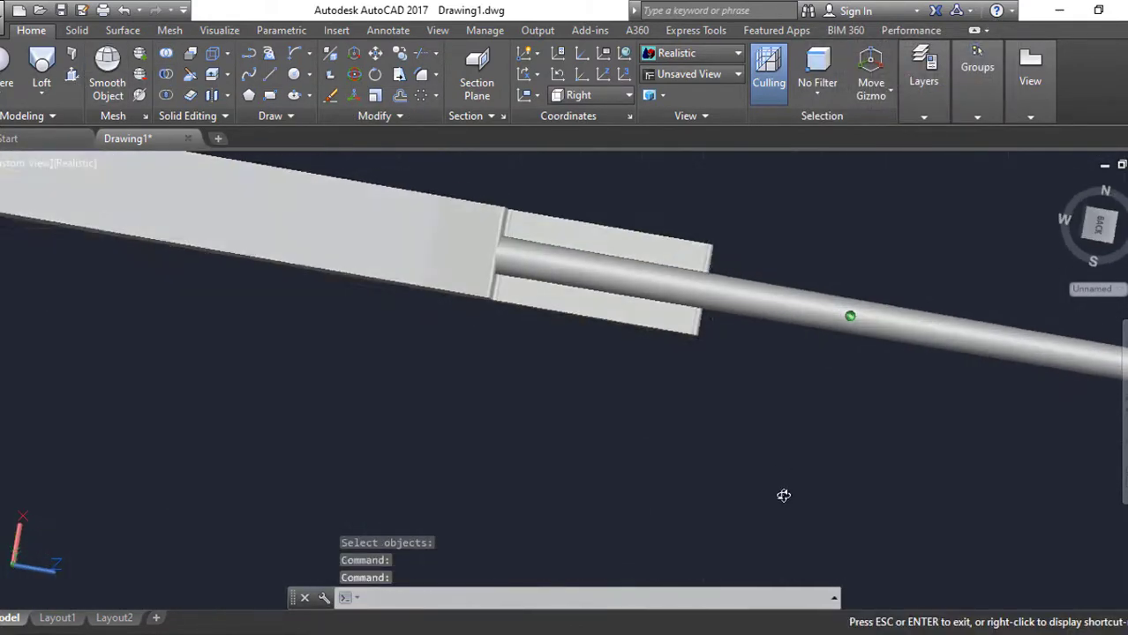
scroll(722, 176, "down", 5)
left_click(590, 94)
Switch to the Right view with a Front UCS, draw a polyline, and isolate the rectangle.
left_click(600, 196)
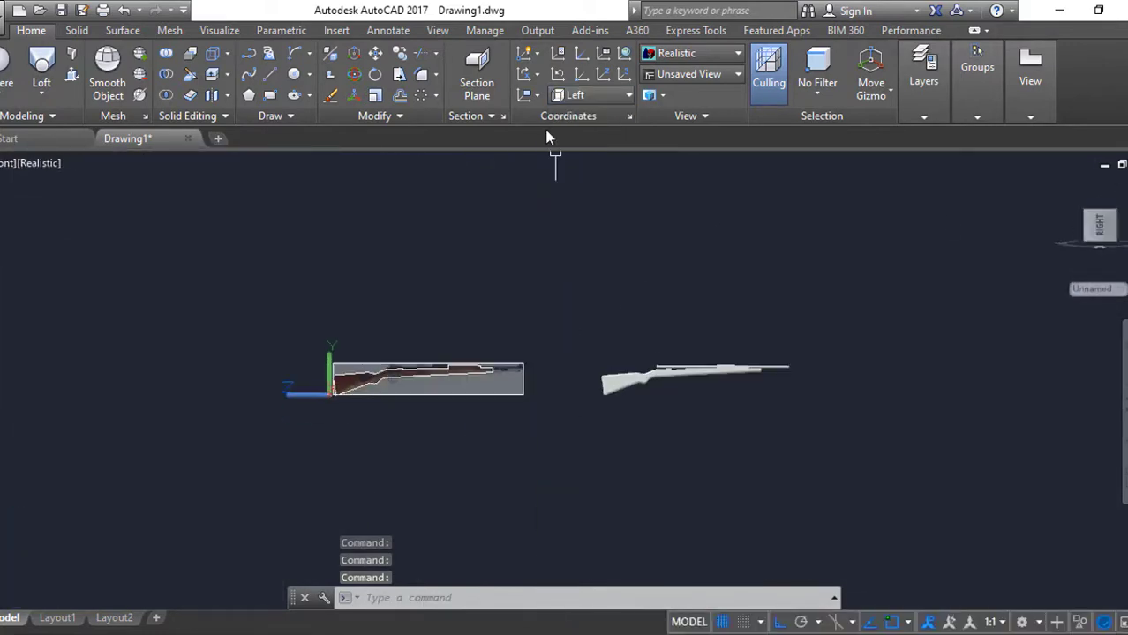
left_click(581, 216)
scroll(730, 353, "up", 3)
scroll(742, 353, "up", 5)
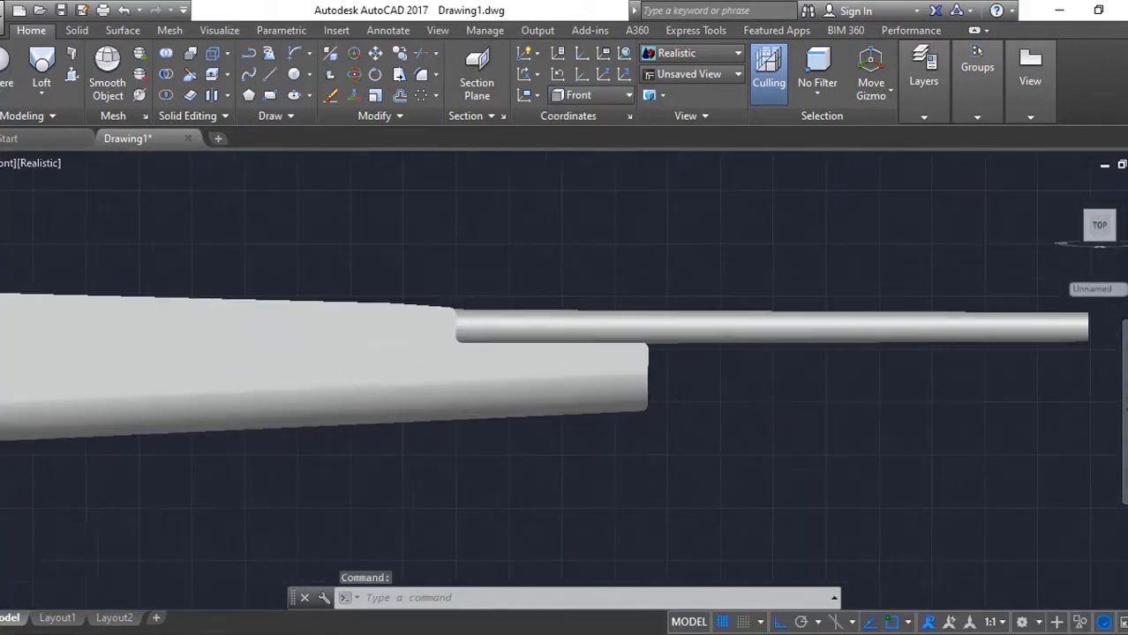
type("pline")
key("Return")
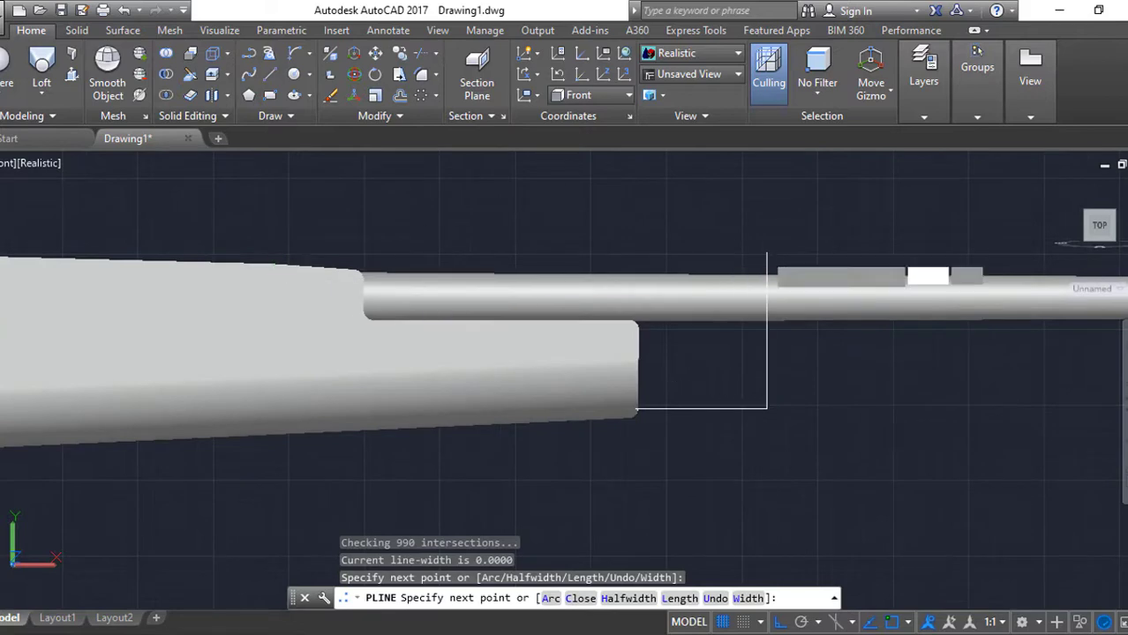
key("Return")
right_click(478, 184)
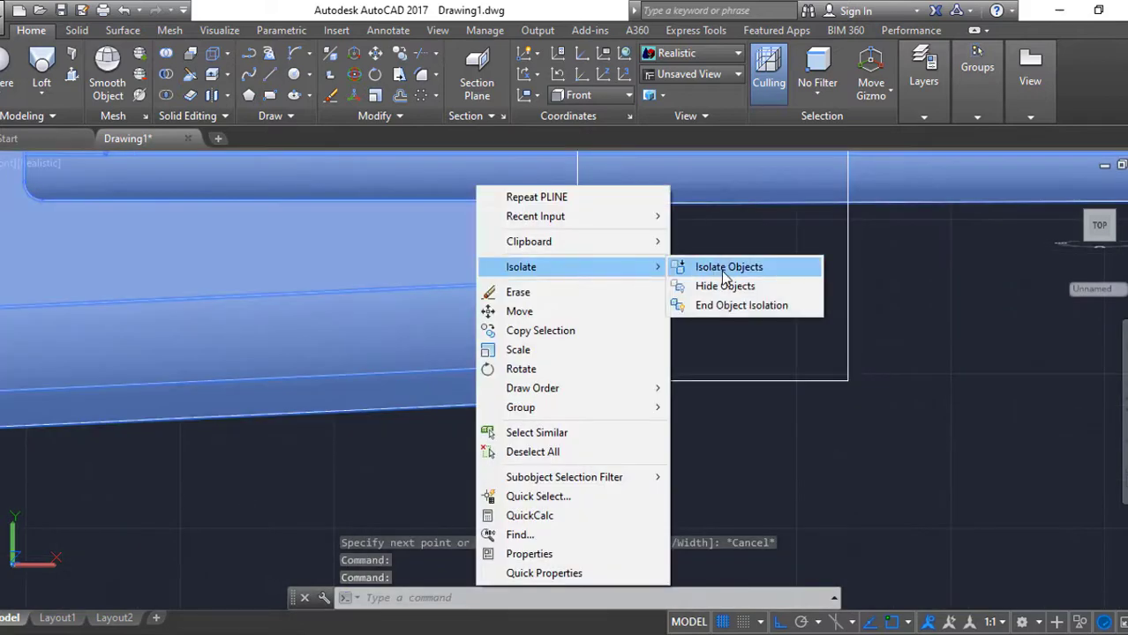
left_click(729, 284)
Fillet the rectangle's remaining corners.
type("r")
key("Return")
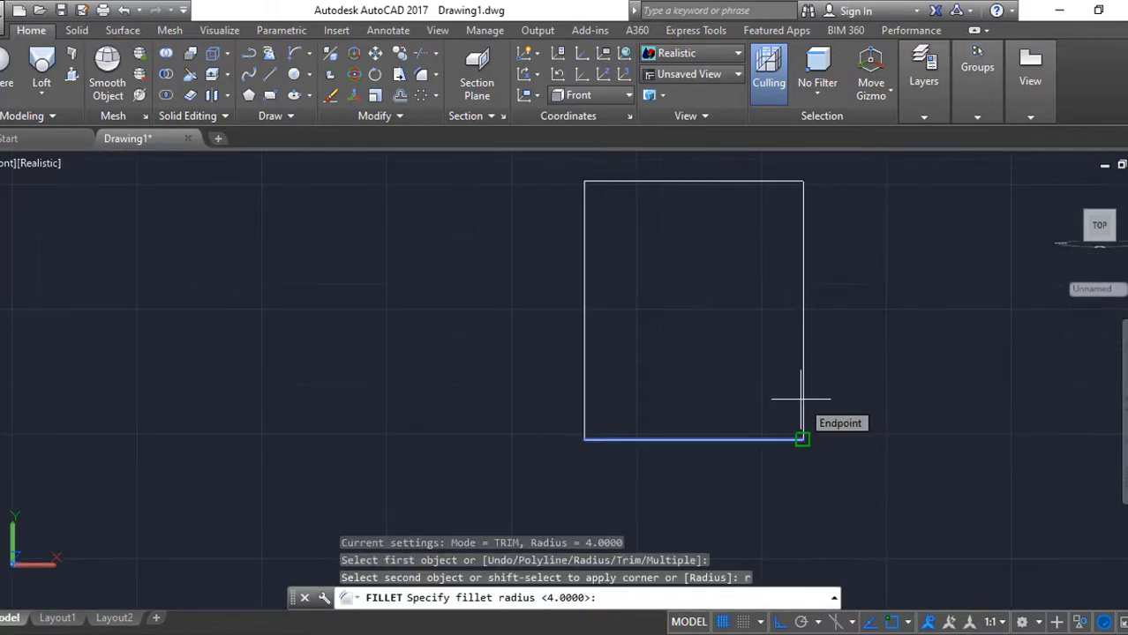
left_click(594, 206)
left_click(805, 315)
key("Escape")
Draw a vertical centre line and offset copies of it to either side.
type("l")
key("Return")
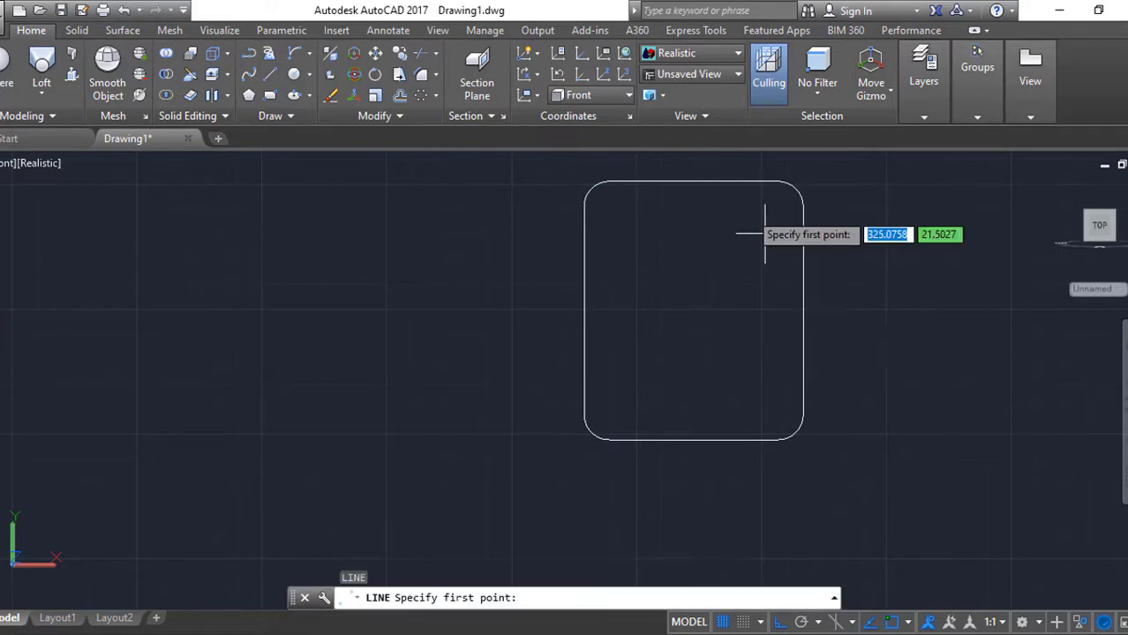
type("o")
key("Return")
left_click(693, 311)
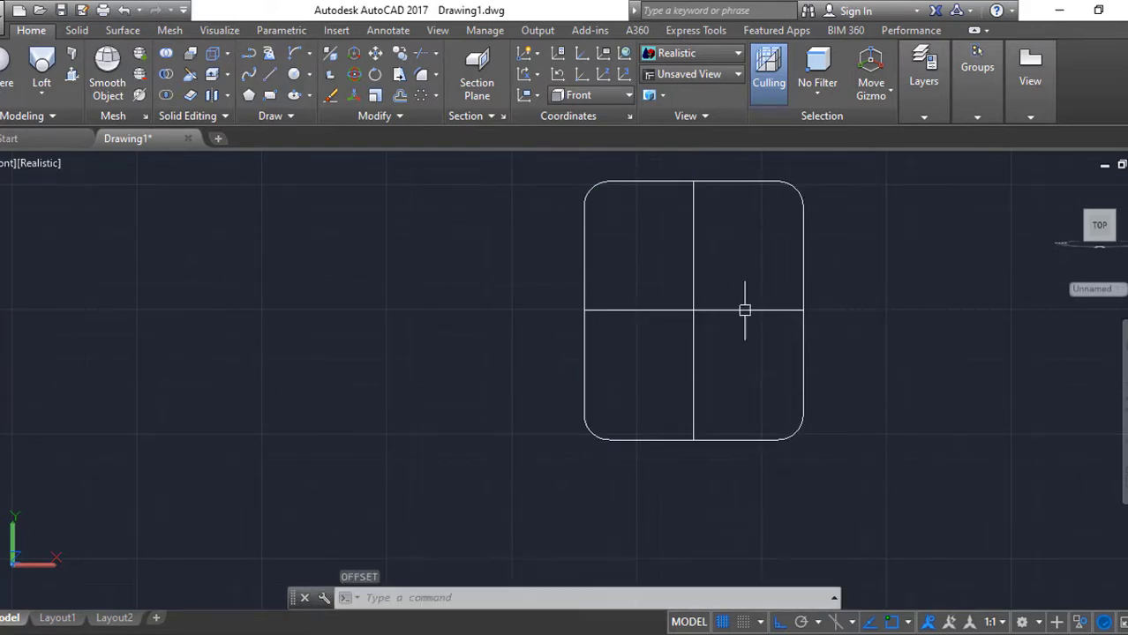
left_click(743, 310)
left_click(694, 415)
left_click(695, 401)
left_click(696, 401)
left_click(653, 406)
key("Escape")
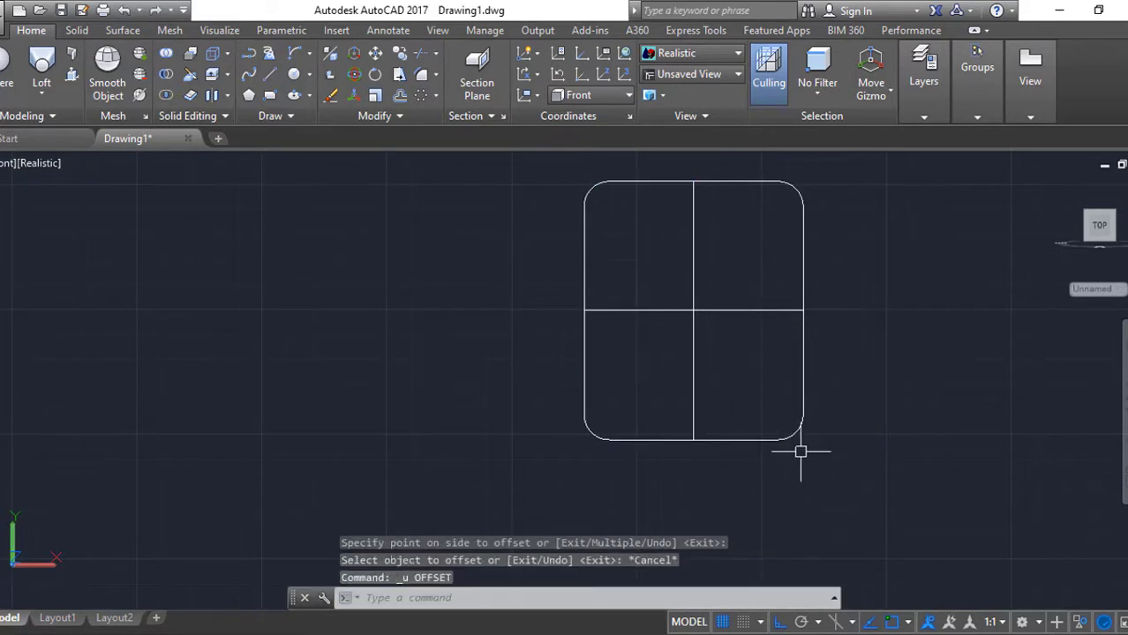
Offset a horizontal line below centre and trim the excess line pieces.
type("o")
key("Return")
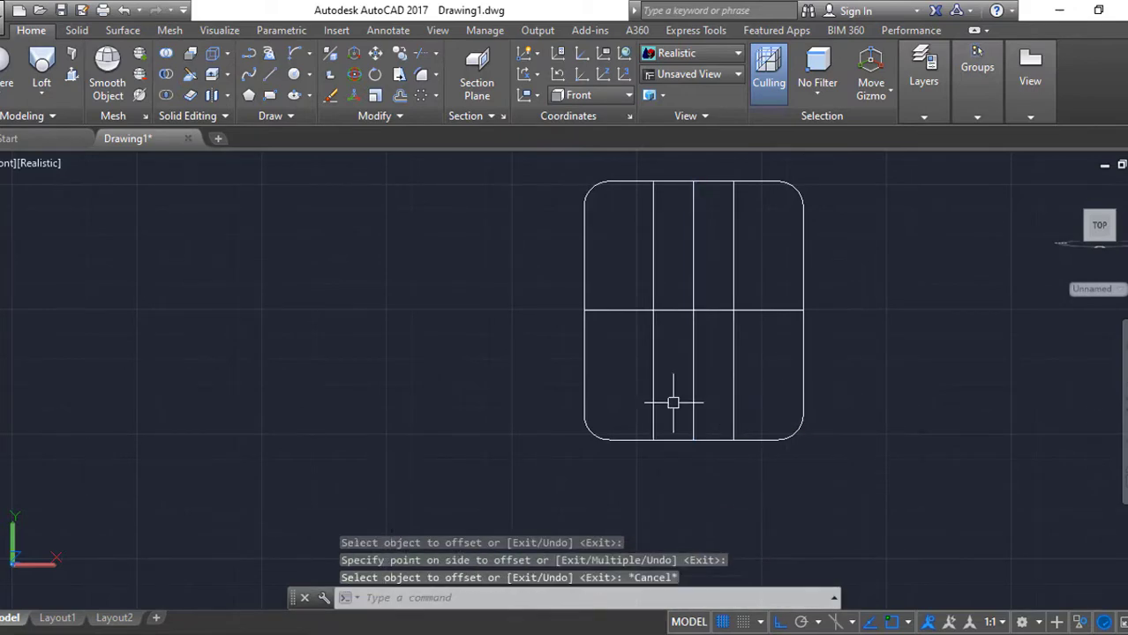
left_click(755, 305)
key("Escape")
type("tr")
key("Return")
key("Return")
left_click_drag(788, 397, 747, 283)
left_click(709, 435)
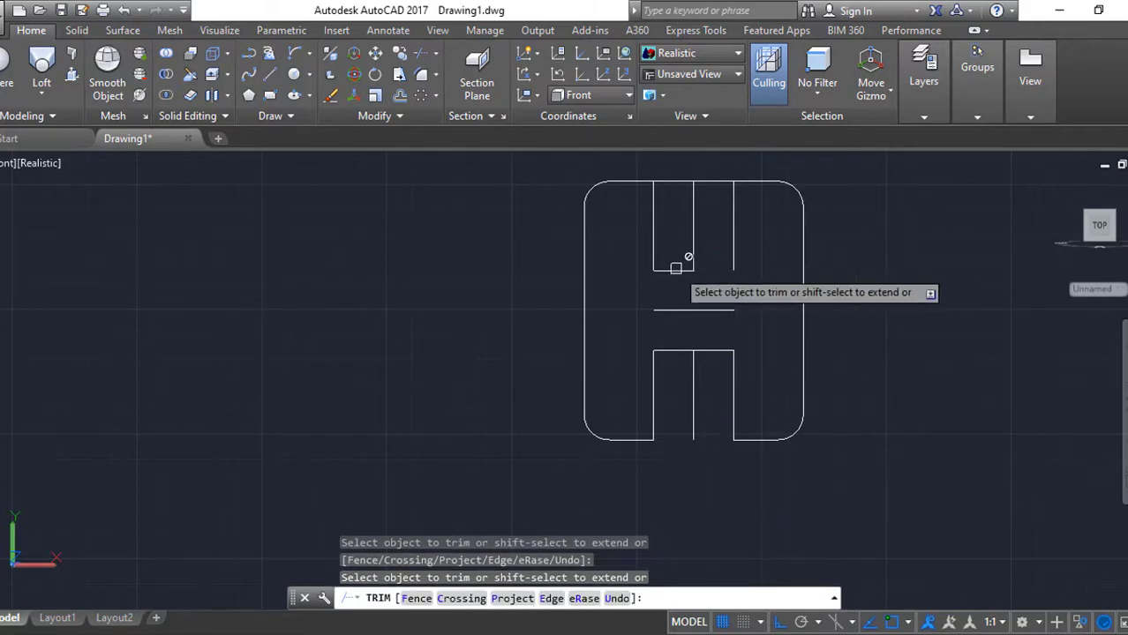
Fillet the inner corners of the H profile and select the leftover middle lines.
left_click(653, 229)
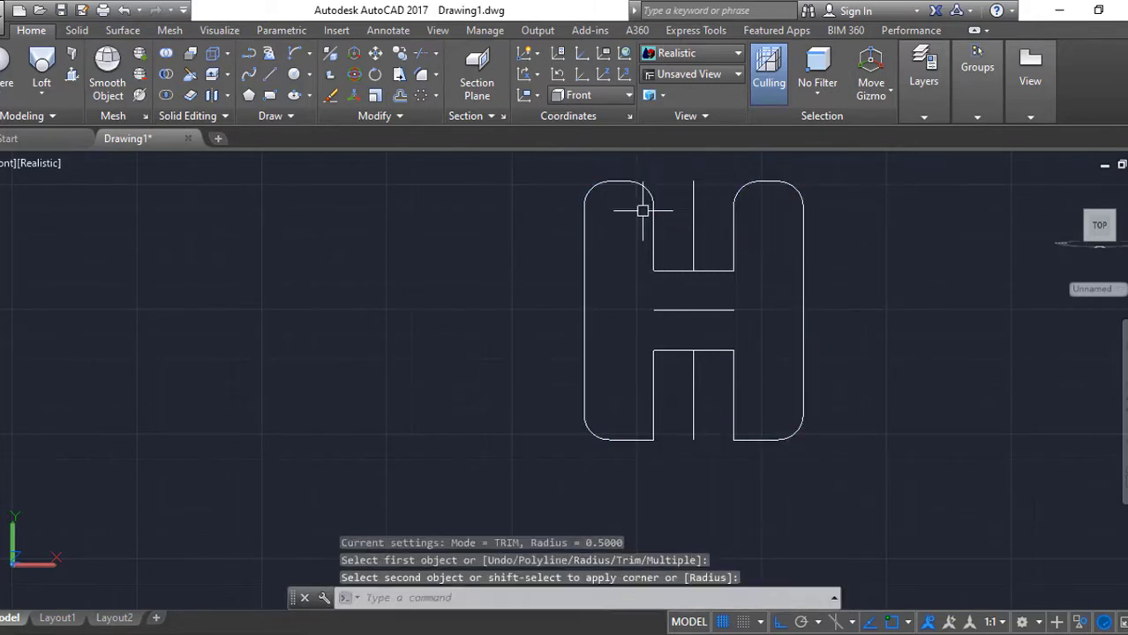
left_click(636, 181)
key("Return")
left_click(653, 397)
left_click(636, 439)
key("Return")
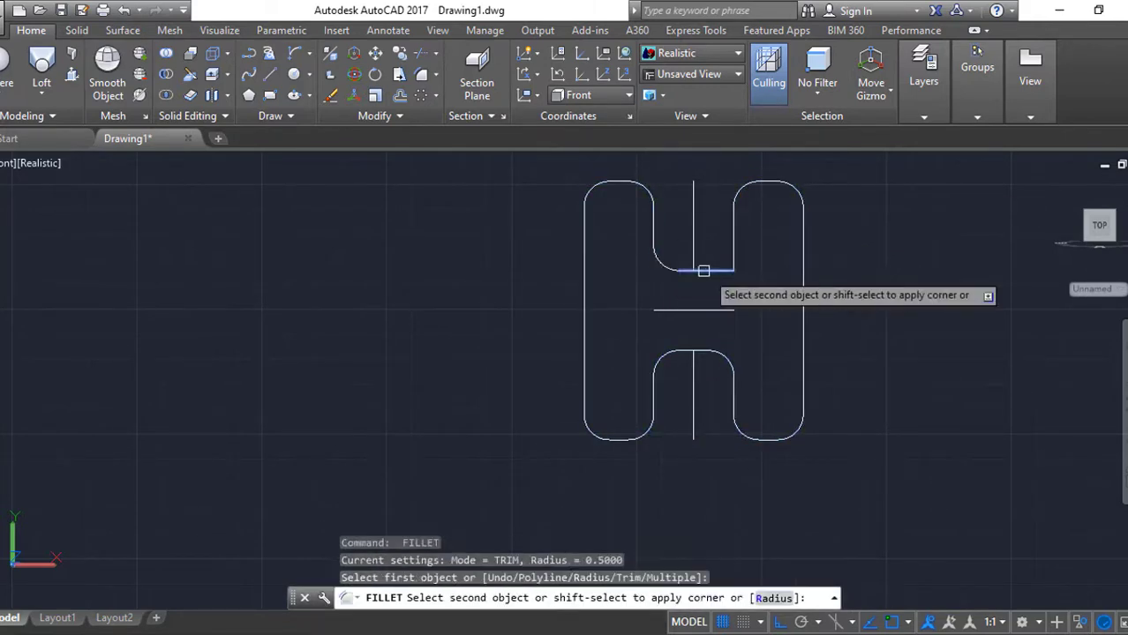
left_click(703, 271)
left_click(706, 310)
left_click(774, 334)
Show the hidden objects, set the UCS to Right, and sketch a polyline with an arc.
right_click(800, 239)
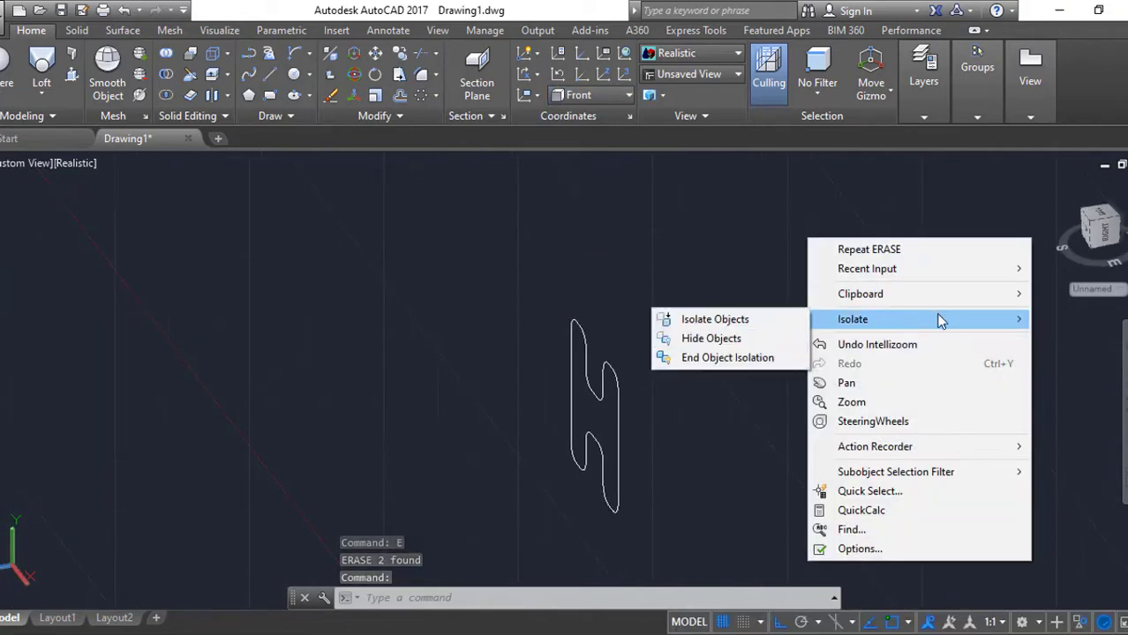
left_click(732, 357)
left_click(582, 174)
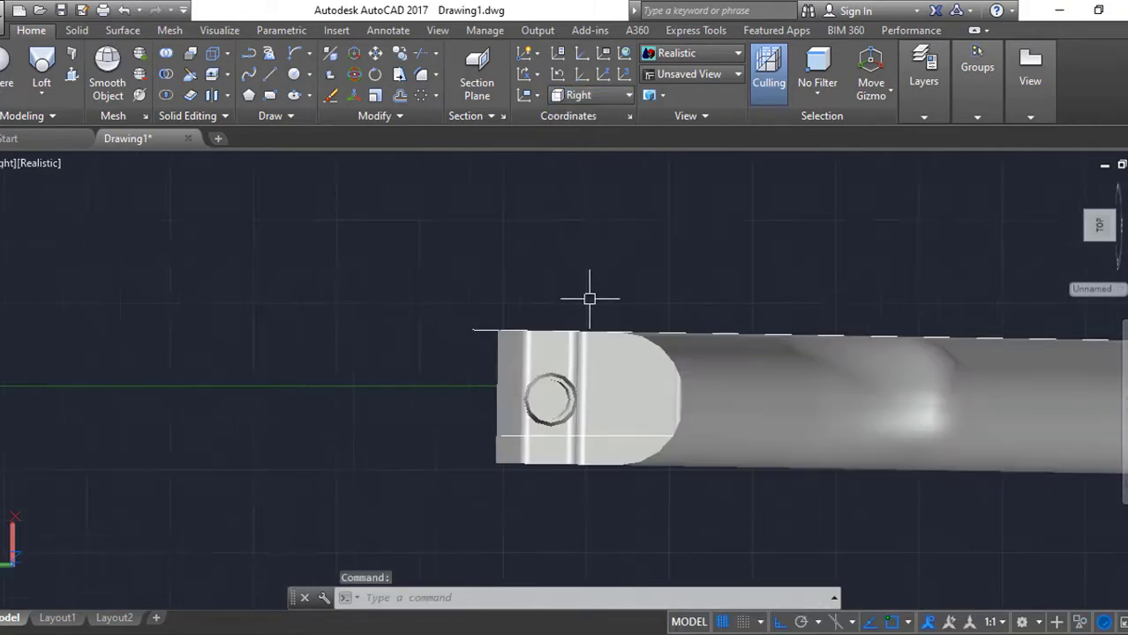
type("PL")
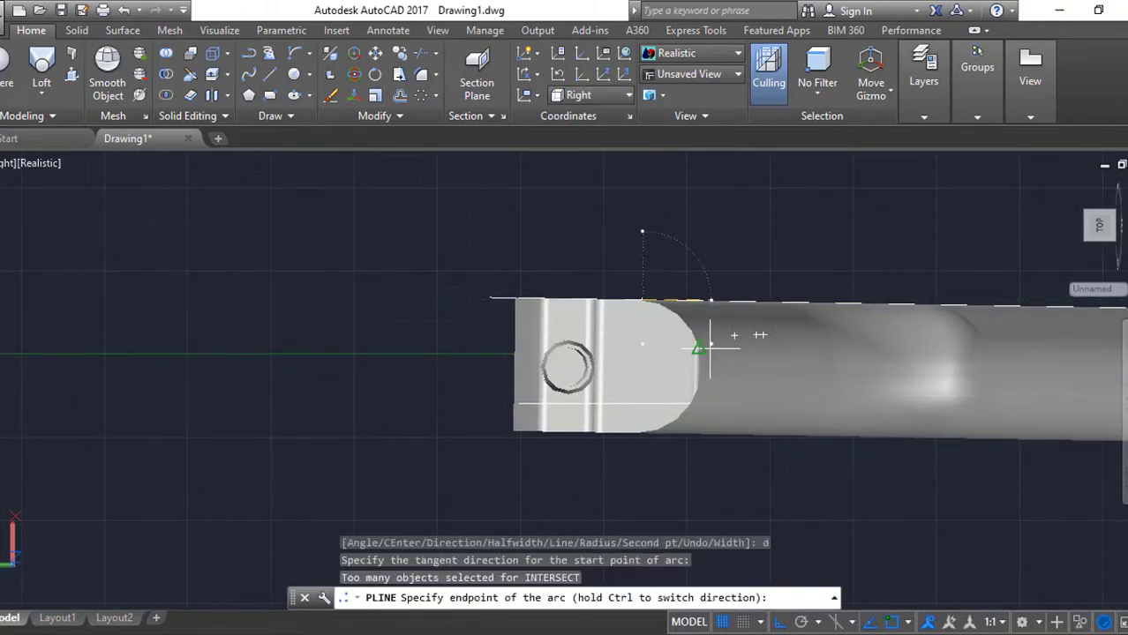
left_click(710, 348)
type("l")
key("Return")
scroll(516, 464, "up", 2)
scroll(490, 311, "up", 1)
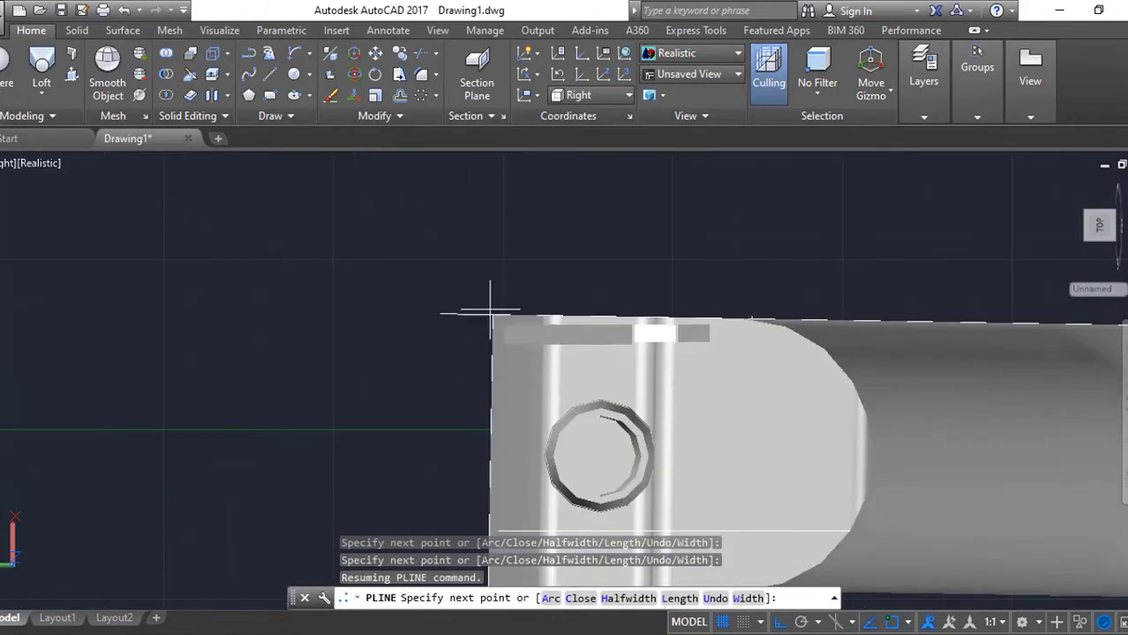
key("Escape")
scroll(604, 298, "down", 3)
scroll(554, 370, "down", 3)
Hide the selected object and move the barrel cylinder to its new position.
left_click(554, 379)
right_click(555, 380)
left_click(805, 118)
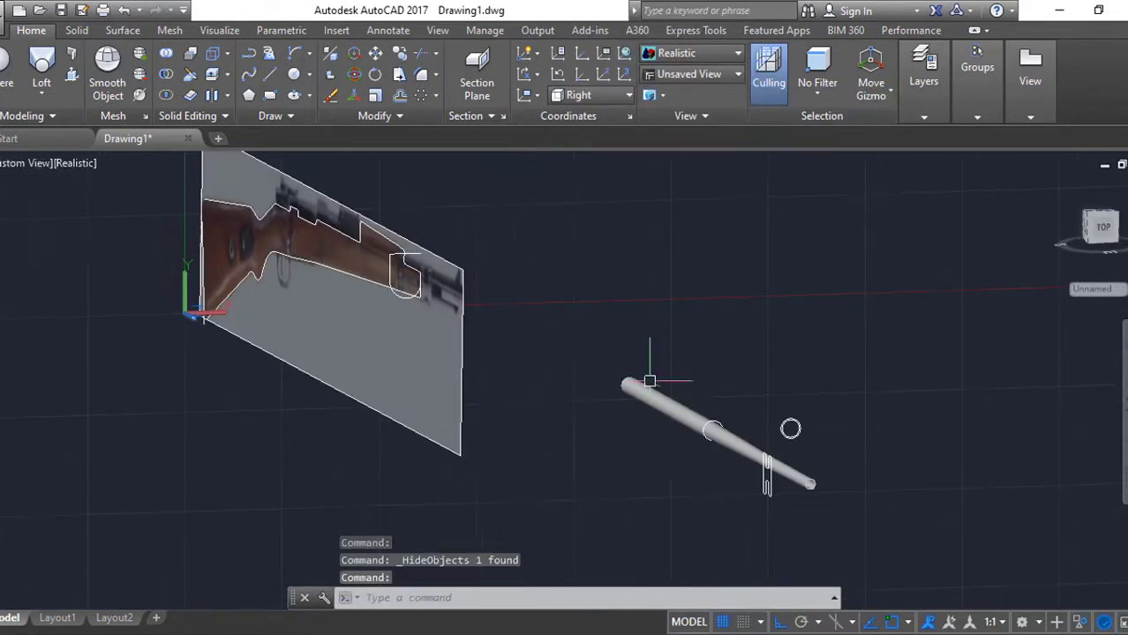
scroll(433, 251, "up", 3)
scroll(794, 406, "down", 3)
type("m")
left_click(869, 420)
scroll(873, 468, "up", 2)
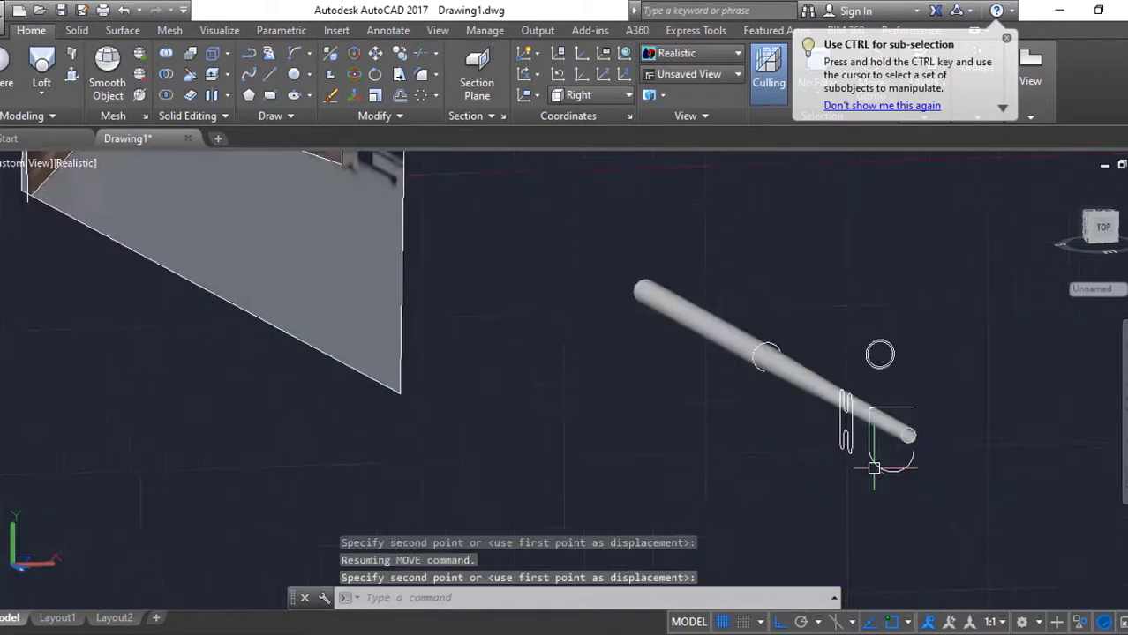
left_click(872, 468)
Show the hidden stock again.
type("l")
key("Return")
scroll(743, 471, "up", 2)
right_click(755, 286)
left_click(1027, 406)
scroll(611, 353, "up", 2)
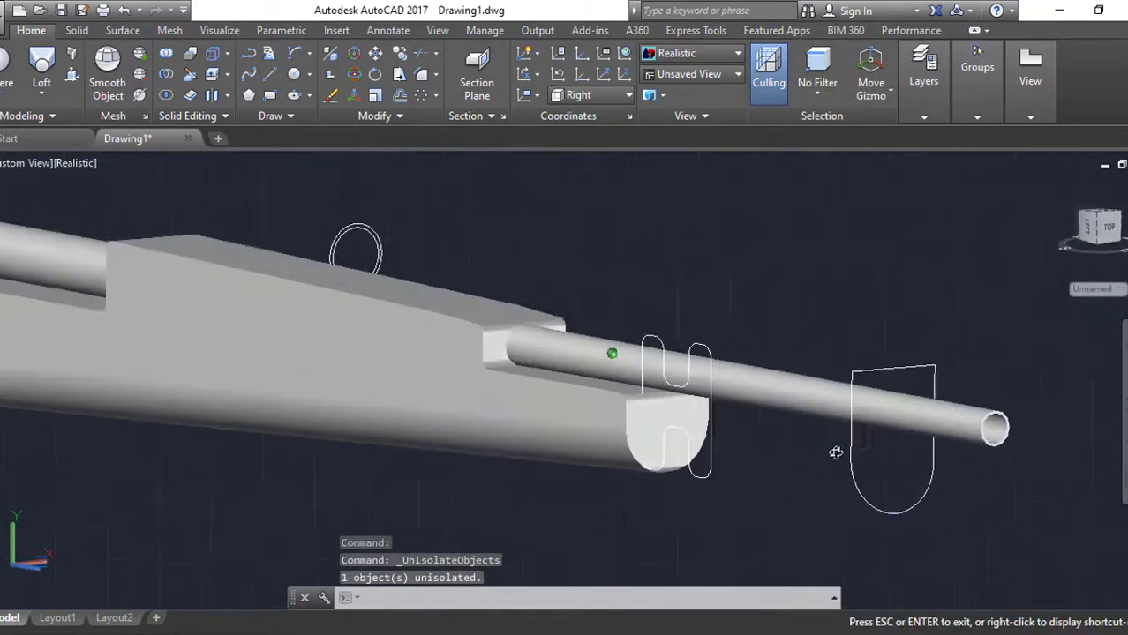
scroll(924, 445, "up", 2)
scroll(744, 453, "down", 1)
scroll(744, 453, "down", 2)
Orbit to view the whole rifle from above.
type("l")
key("Return")
scroll(626, 494, "up", 2)
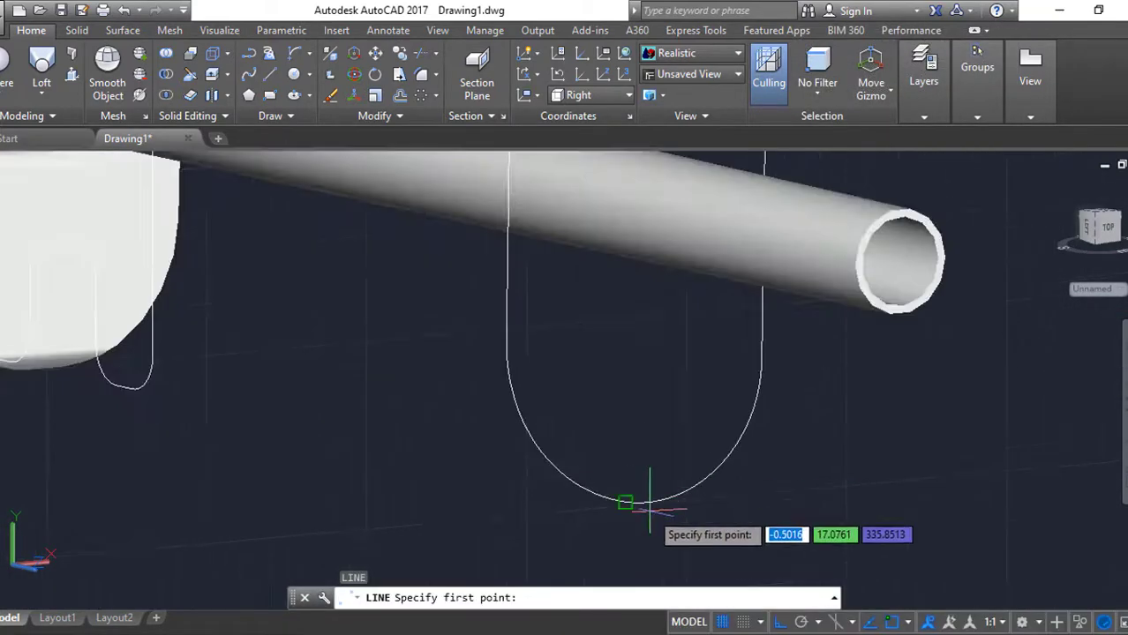
scroll(506, 360, "down", 2)
key("Escape")
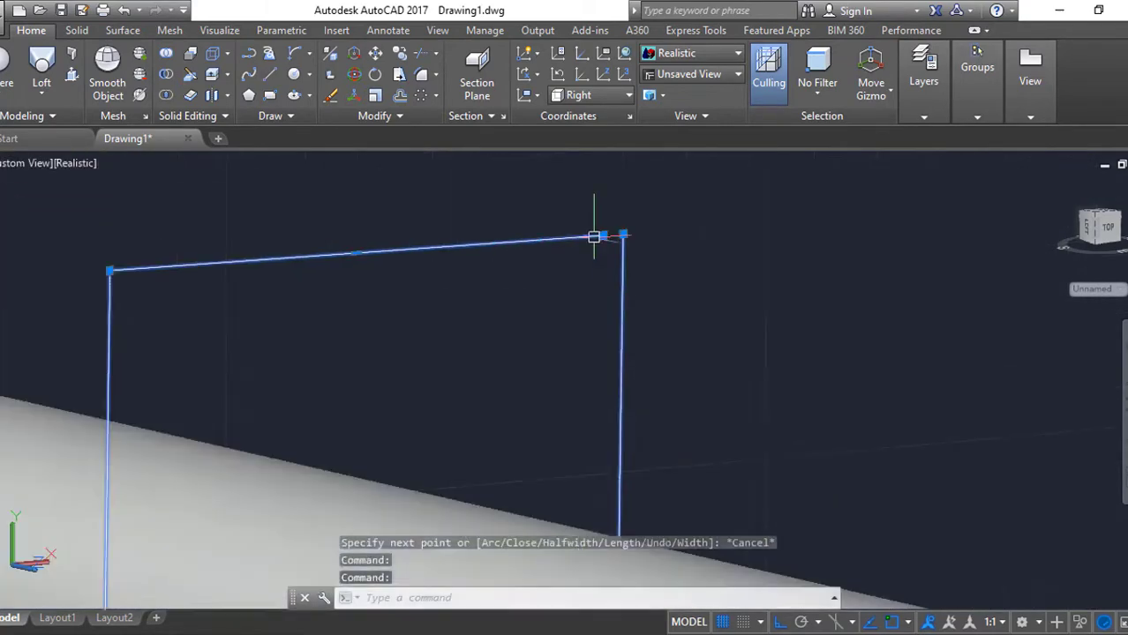
type("pl")
key("Return")
key("Escape")
scroll(806, 311, "down", 3)
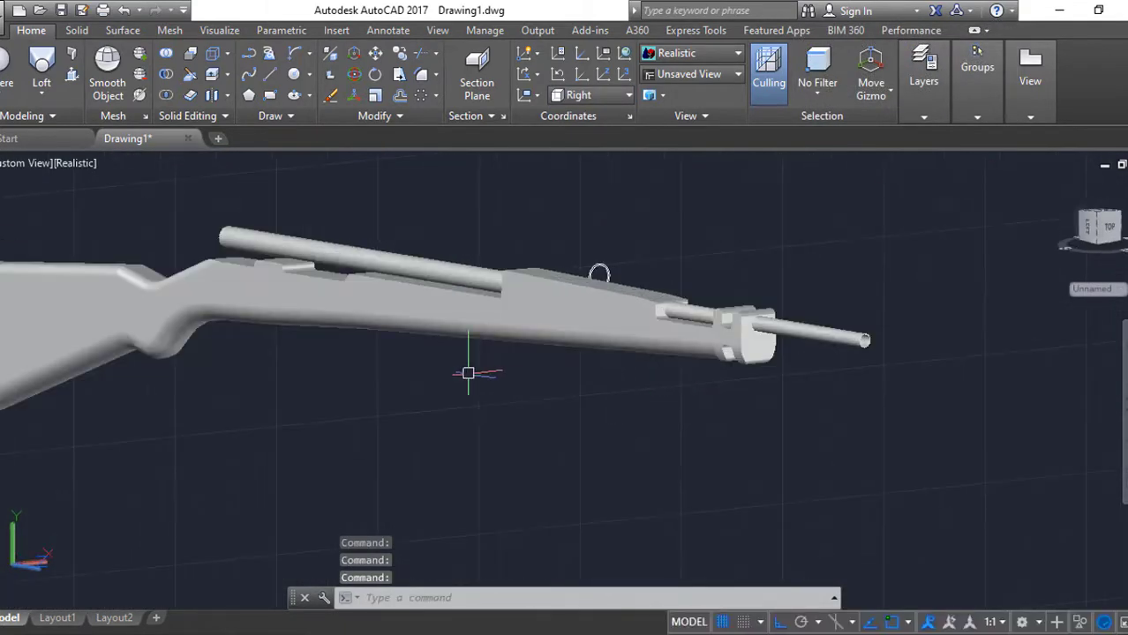
mouse_move(468, 372)
middle_mouse_down("shift")
mouse_move(644, 393)
mouse_move(893, 346)
middle_mouse_up("shift")
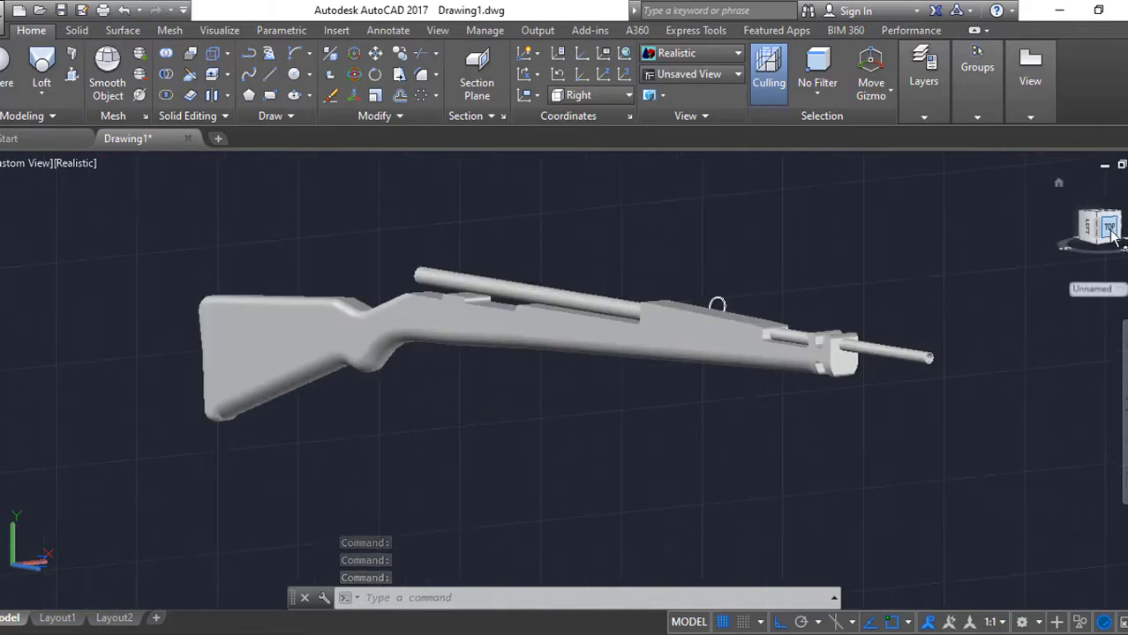
Draw a half profile polyline on the band's front face.
type("pl")
key("Return")
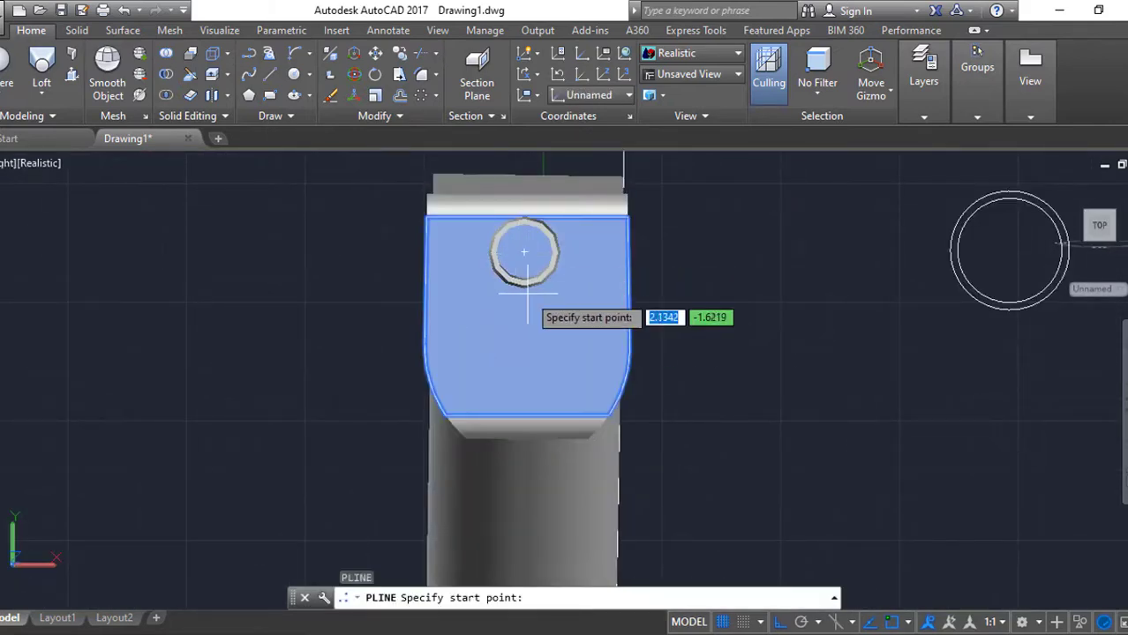
left_click(523, 298)
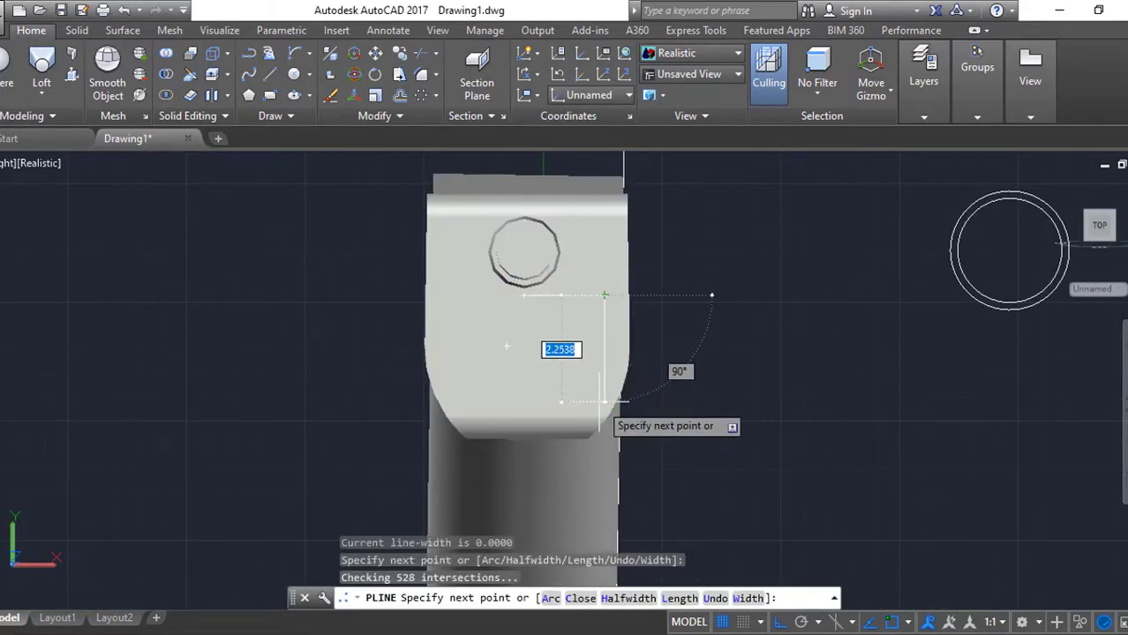
left_click(522, 400)
key("Return")
Fillet the half profile's bottom corner with a 1.5 radius.
type("f")
key("Return")
left_click(573, 401)
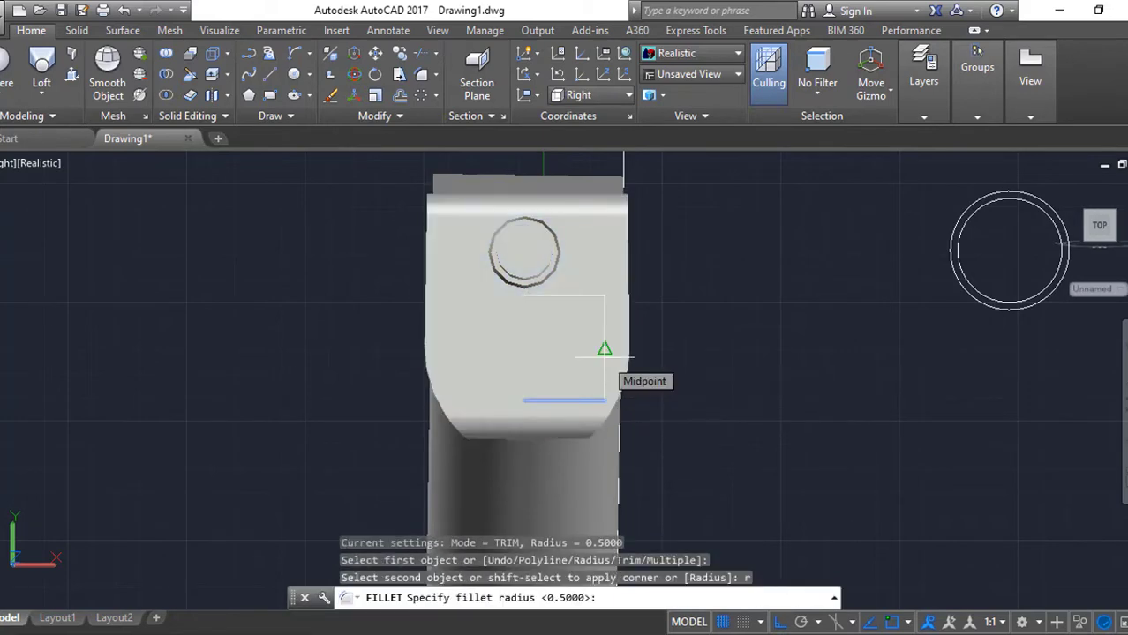
scroll(615, 333, "up", 2)
type("r")
Mirror the half profile across a vertical line to complete the D shape.
key("Return")
type("1")
key("Return")
type("r 1.5")
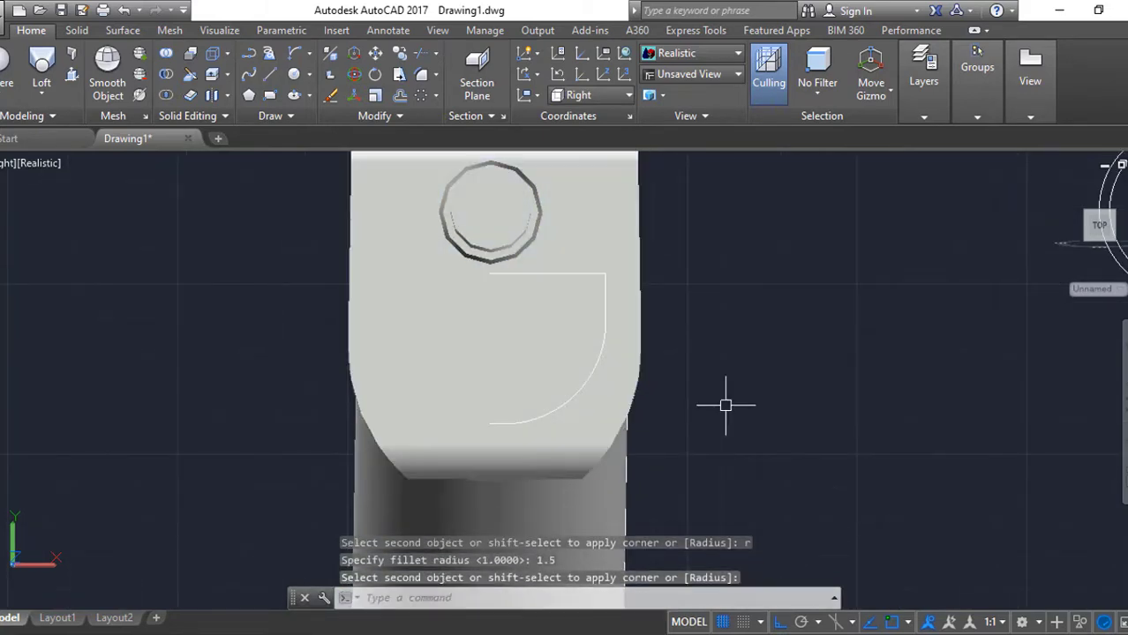
left_click(302, 244)
left_click(662, 441)
Join the four profile segments into one polyline.
key("Return")
left_click(486, 199)
left_click(486, 423)
mouse_move(486, 423)
middle_mouse_down("shift")
mouse_move(450, 407)
mouse_move(617, 370)
middle_mouse_up("shift")
key("Return")
type("j")
left_click(617, 371)
left_click(450, 172)
key("Return")
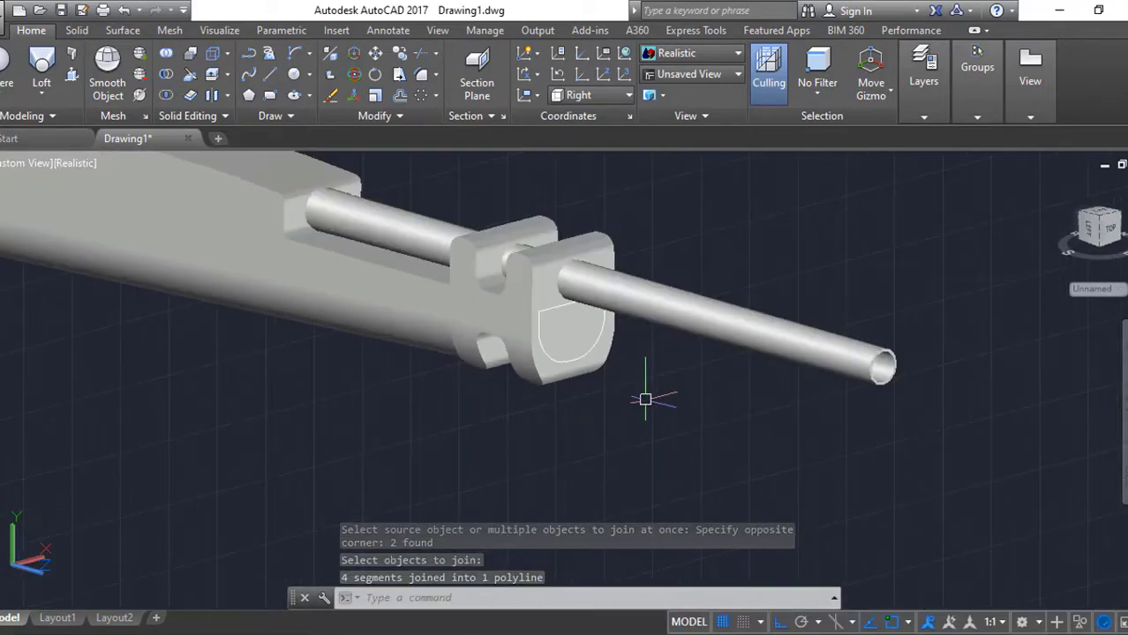
Hide the stock body and place a copy of the profile further along the barrel.
left_click(397, 255)
right_click(379, 265)
left_click(413, 315)
scroll(573, 360, "up", 2)
type("o ")
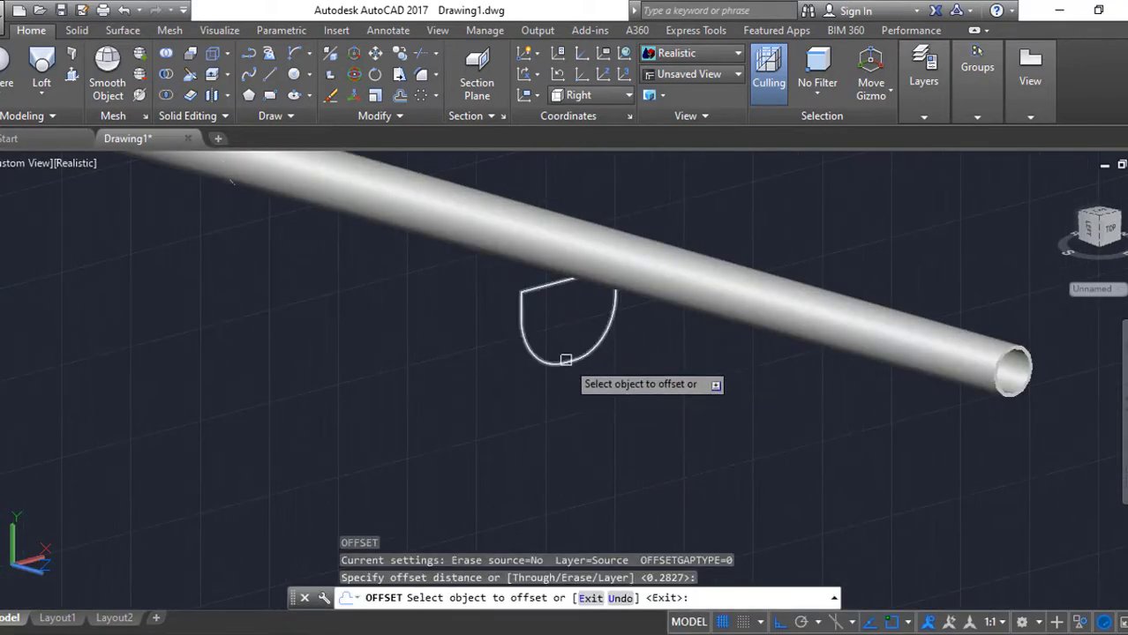
type("m m")
left_click(566, 360)
key("Return")
left_click(302, 314)
left_click(435, 275)
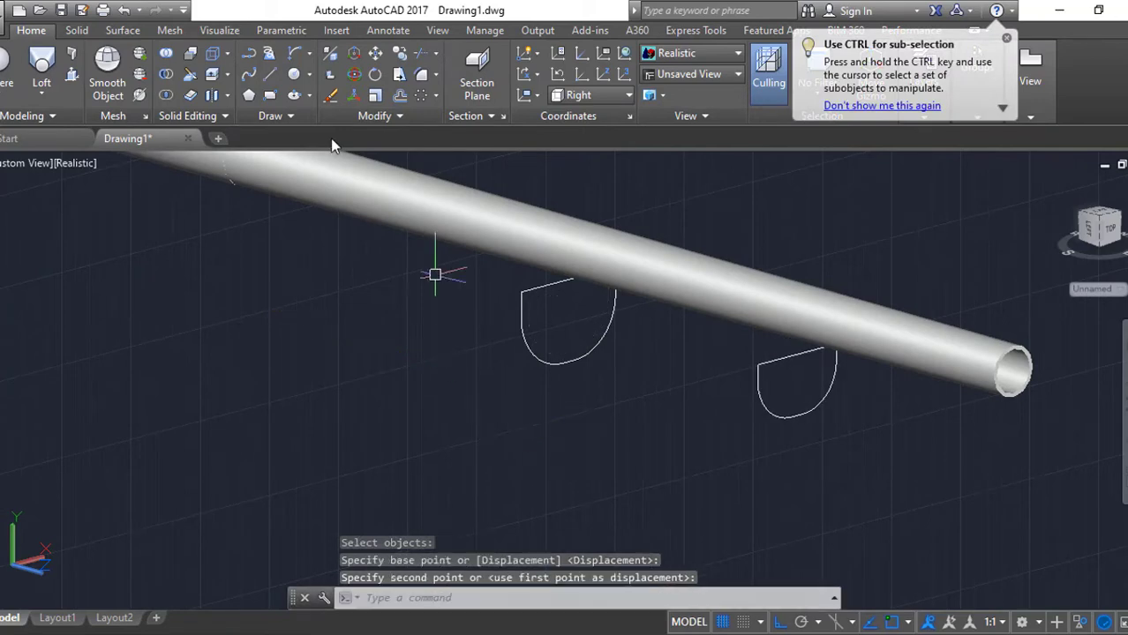
Loft the nose solid between the two profiles and show the hidden objects.
left_click(41, 71)
left_click(524, 317)
left_click(759, 388)
key("Return")
right_click(523, 360)
left_click(787, 264)
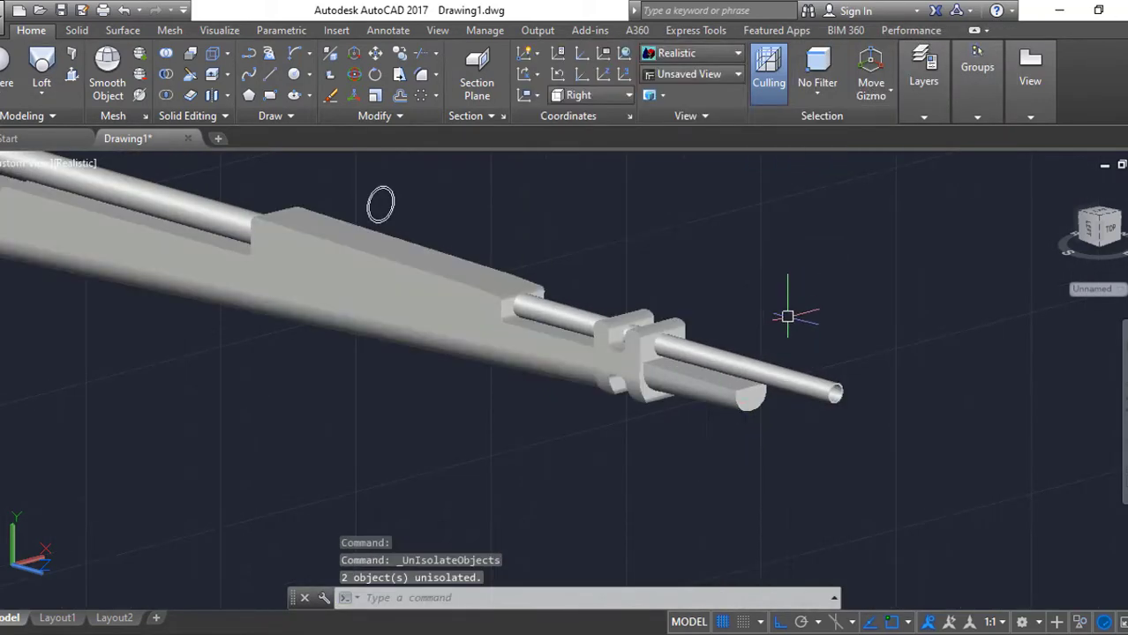
scroll(858, 381, "down", 2)
scroll(858, 381, "down", 2)
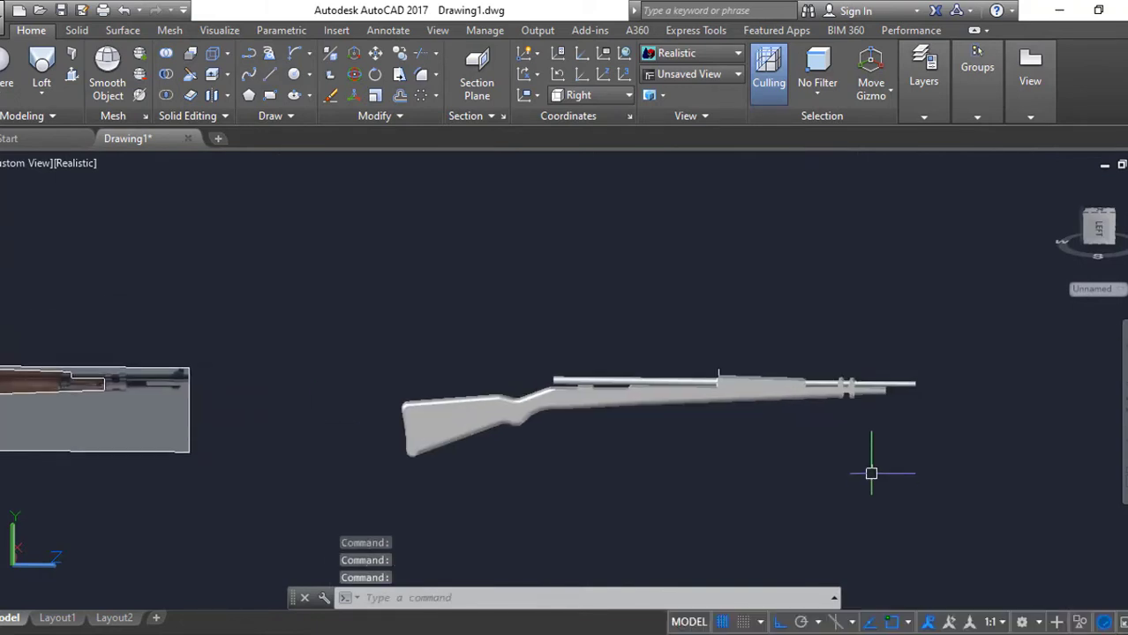
Zoom to the muzzle and draw the sight outline as a polyline with an arced end.
scroll(870, 388, "up", 5)
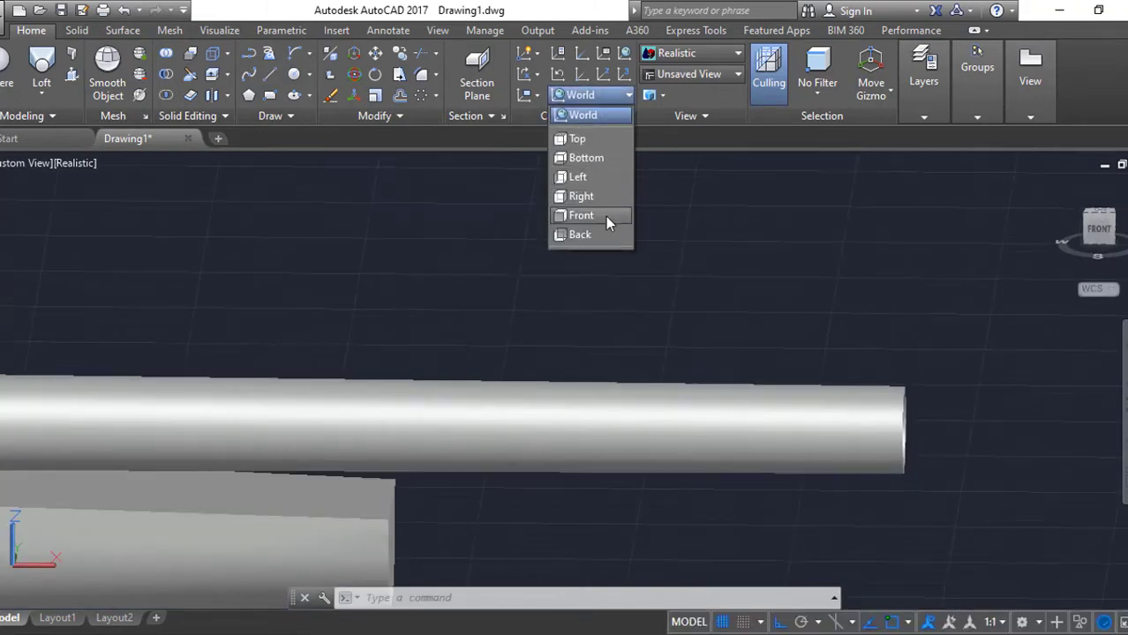
type("PL")
key("Return")
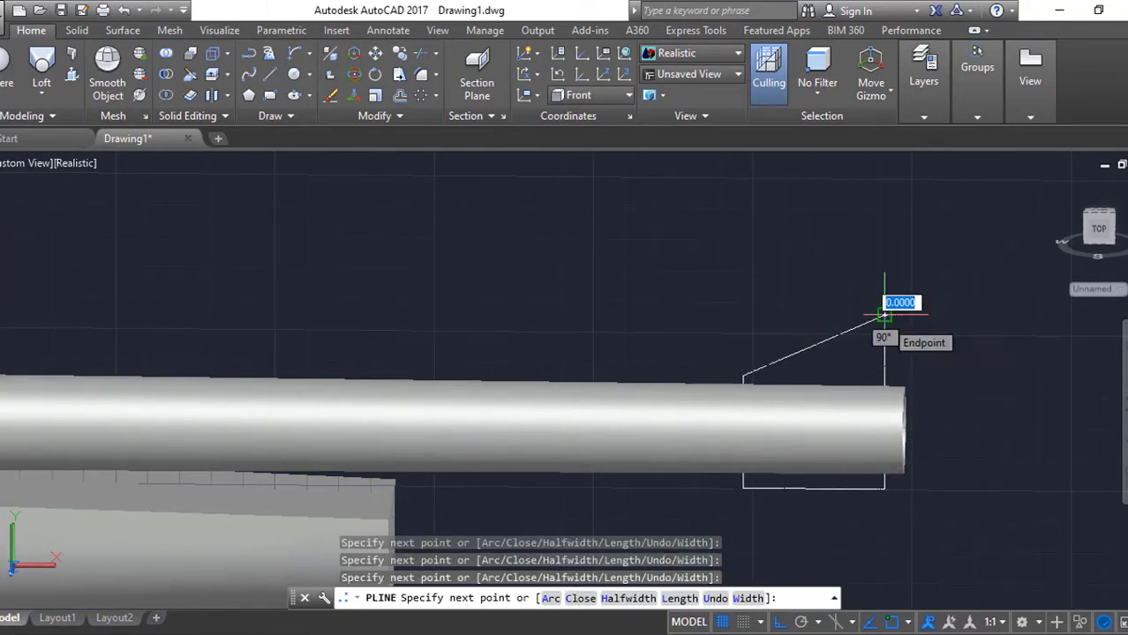
type("d")
left_click(881, 315)
key("Return")
mouse_move(931, 347)
middle_mouse_down("shift")
mouse_move(863, 390)
mouse_move(605, 92)
middle_mouse_up("shift")
left_click(605, 93)
left_click(618, 110)
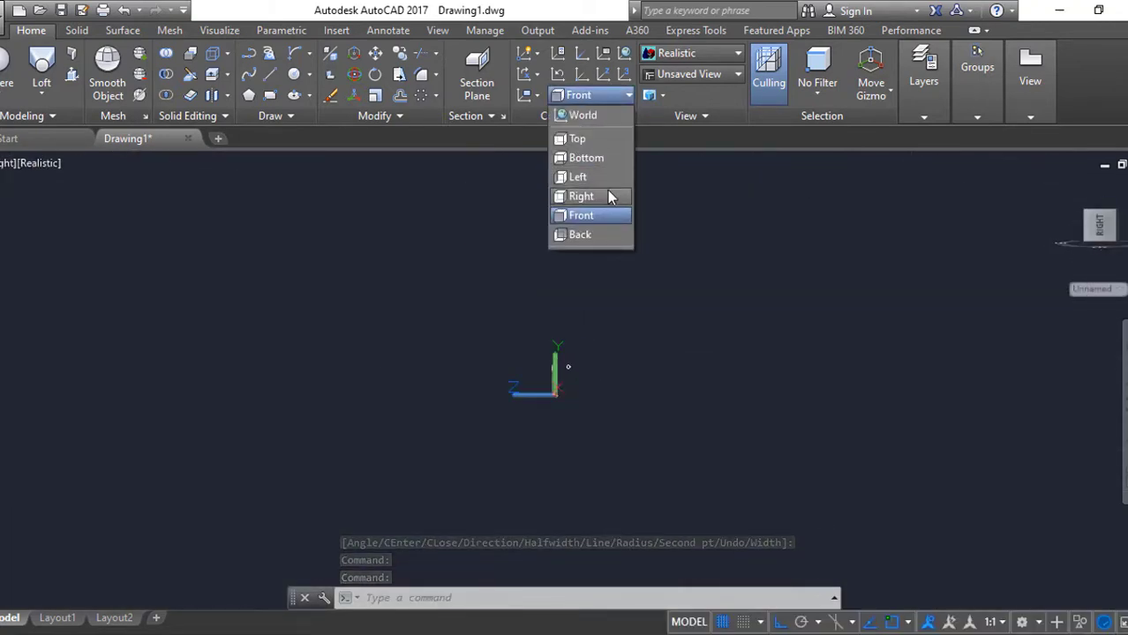
Align the UCS to the Right side and draw a circle around the traced ring.
left_click(607, 196)
type("c")
key("Return")
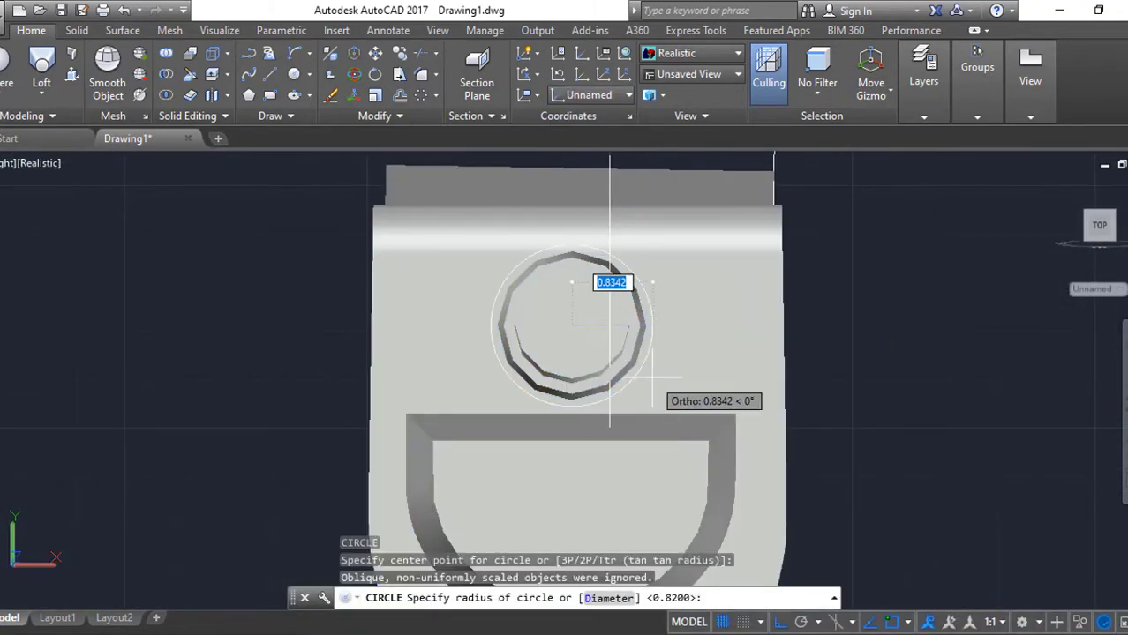
left_click(651, 378)
scroll(649, 344, "up", 5)
Try offsetting the ring circle, then cancel and undo the change.
type("o")
key("Return")
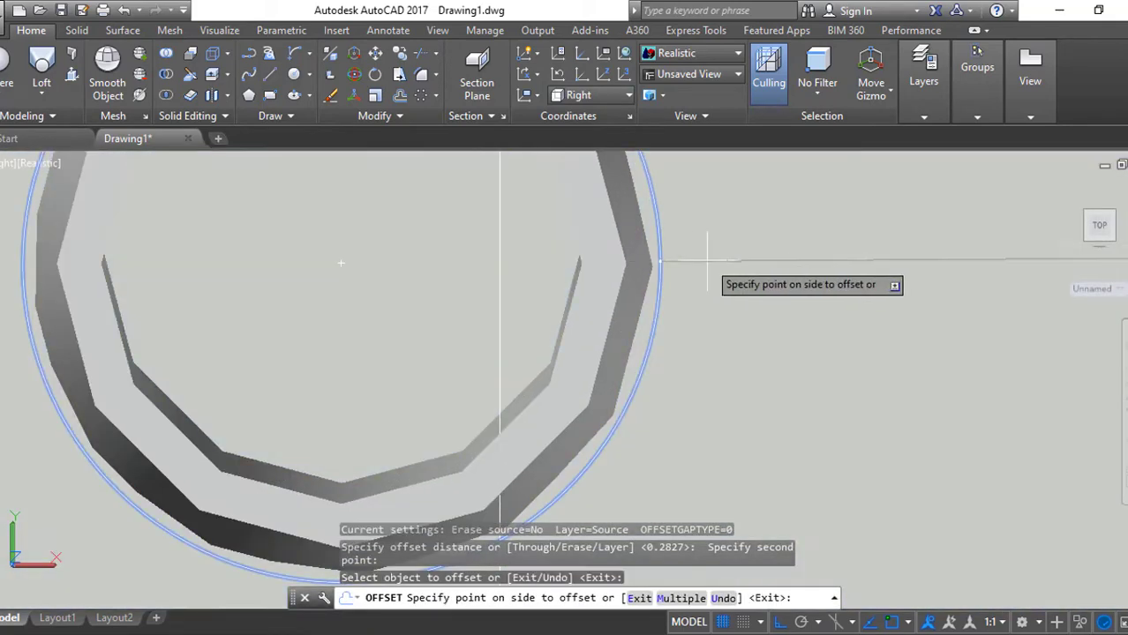
key("Escape")
scroll(724, 287, "down", 5)
key("Return")
key("Return")
left_click(737, 277)
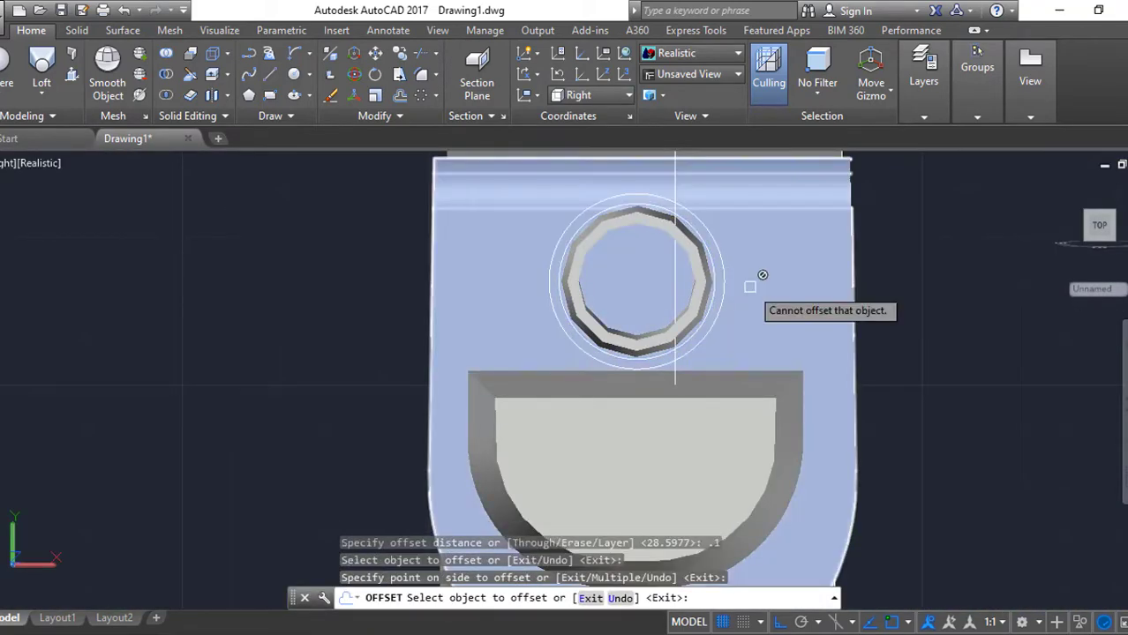
key("Escape")
key("ctrl+z")
key("ctrl+z")
key("ctrl+z")
Draw a line starting from the ring centre.
scroll(549, 390, "up", 3)
scroll(516, 366, "up", 5)
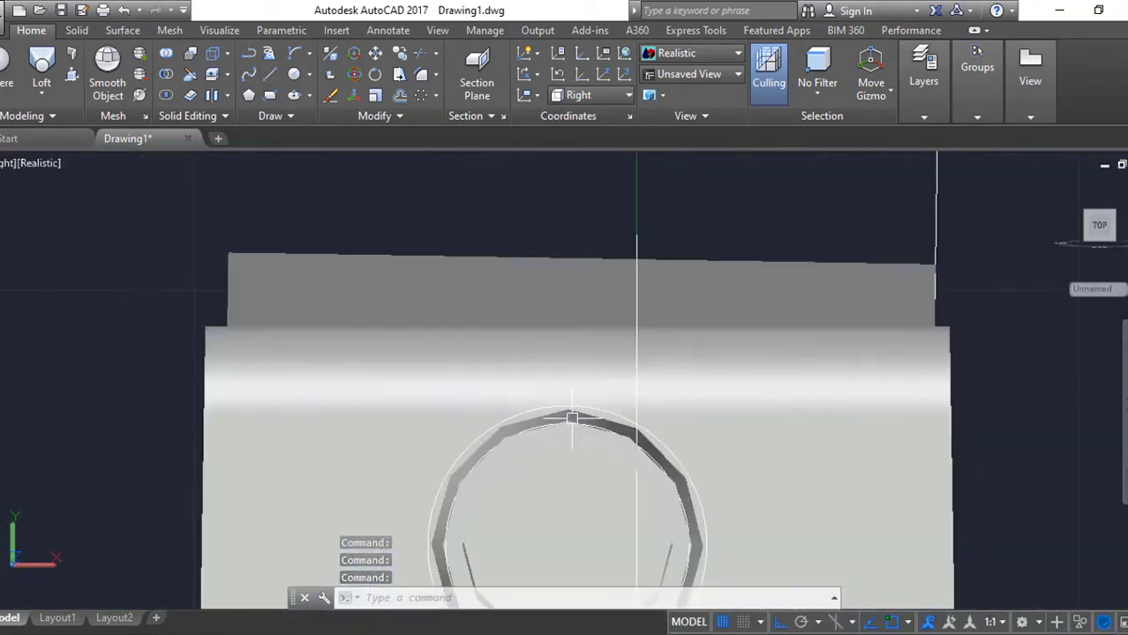
scroll(617, 384, "up", 3)
type("l")
key("Return")
scroll(618, 384, "down", 5)
left_click(585, 482)
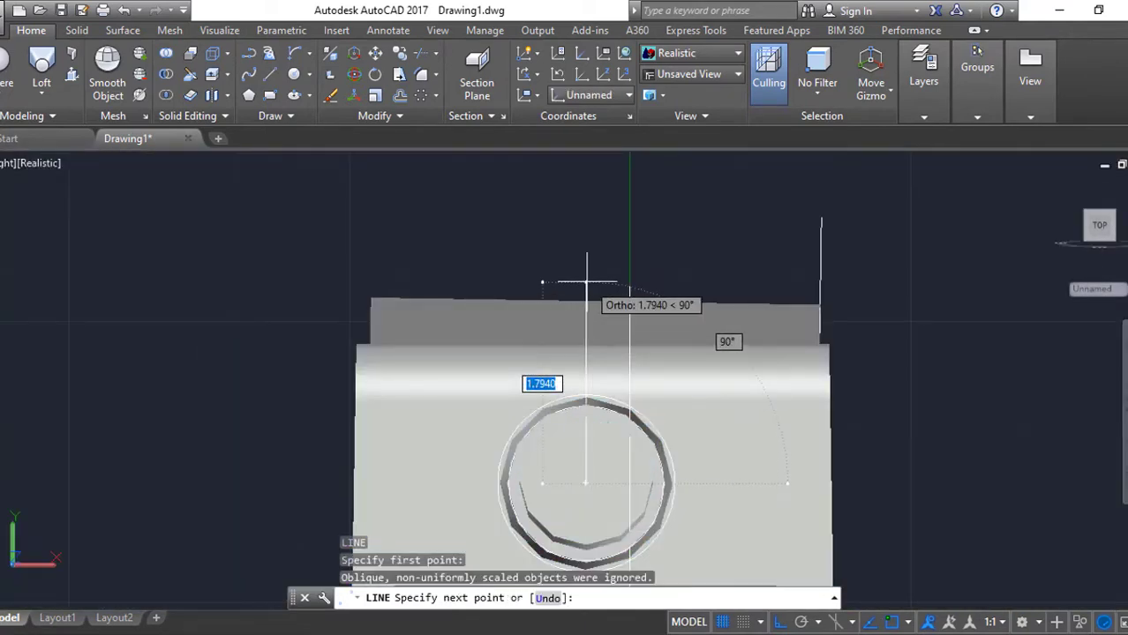
key("Escape")
Hide the solid around the ring and the ring itself.
left_click_drag(344, 264, 839, 564)
right_click(741, 264)
left_click(992, 186)
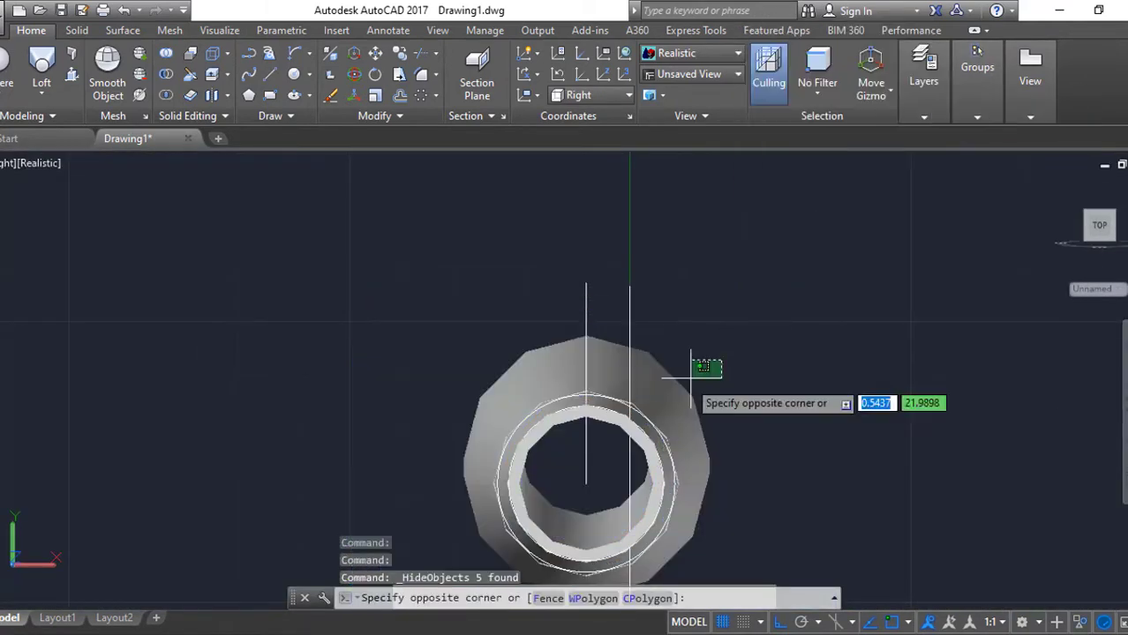
right_click(699, 291)
left_click(956, 309)
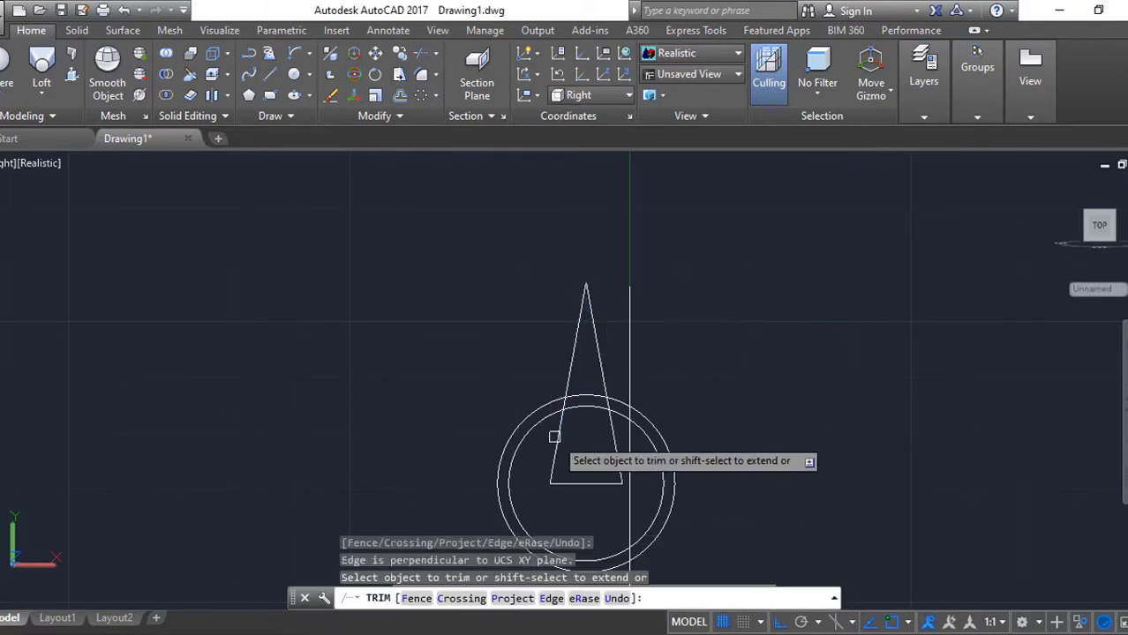
Break the triangle outline at two points and orbit to a 3D view.
scroll(565, 441, "up", 2)
scroll(677, 466, "down", 2)
left_click(647, 496)
left_click(670, 485)
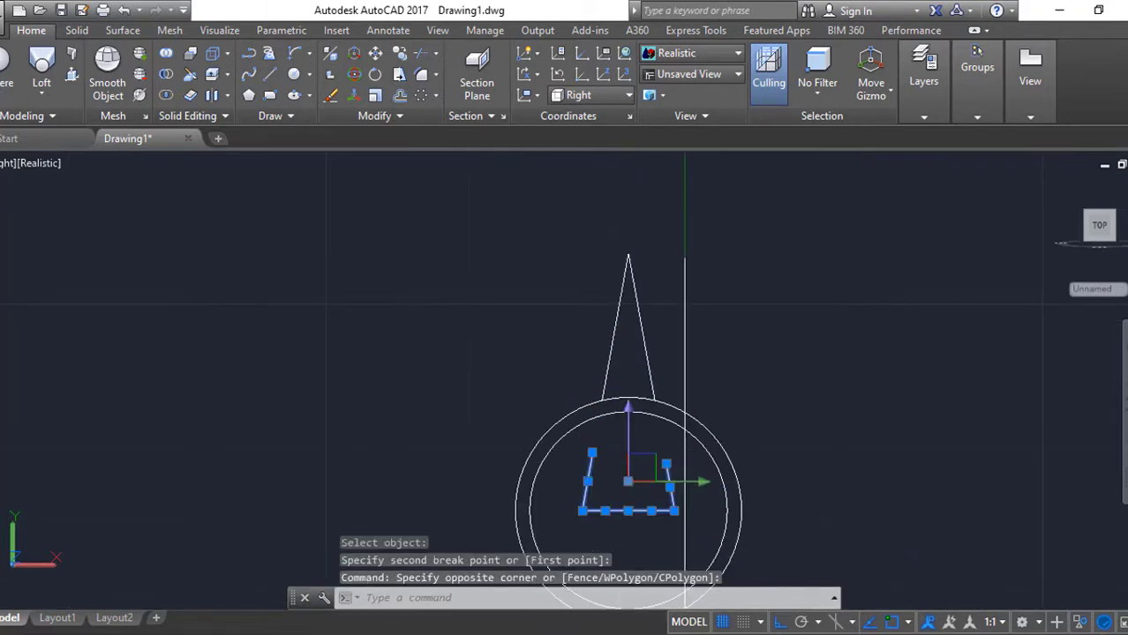
middle_click_drag(566, 415, 645, 426, "shift")
type("v")
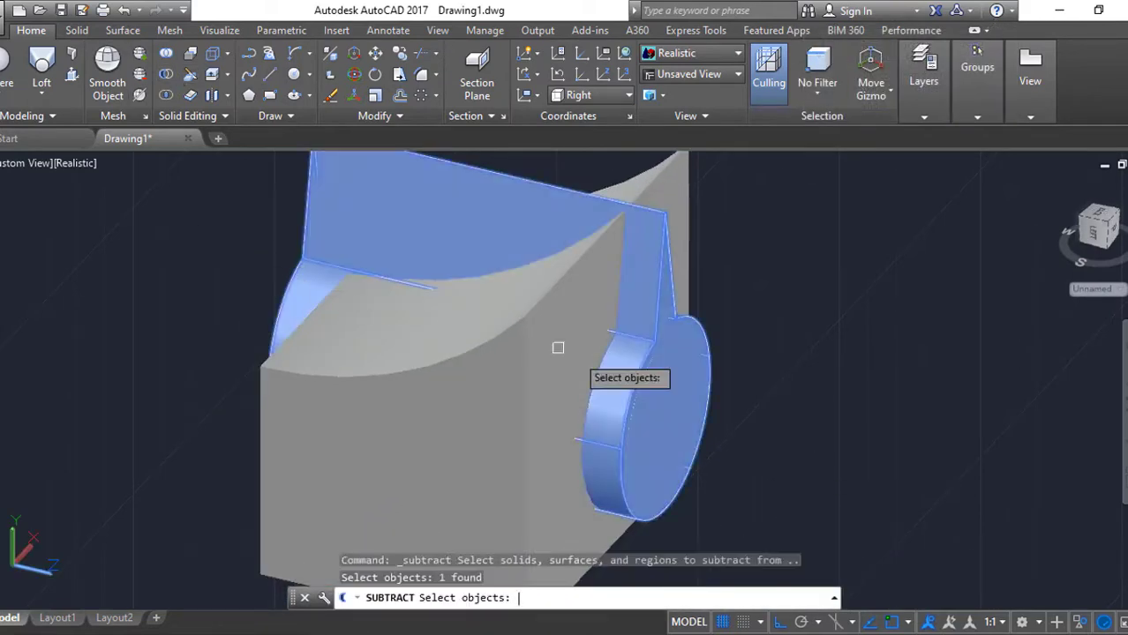
Unisolate all hidden rifle parts and orbit to view the barrel's front end.
right_click(748, 373)
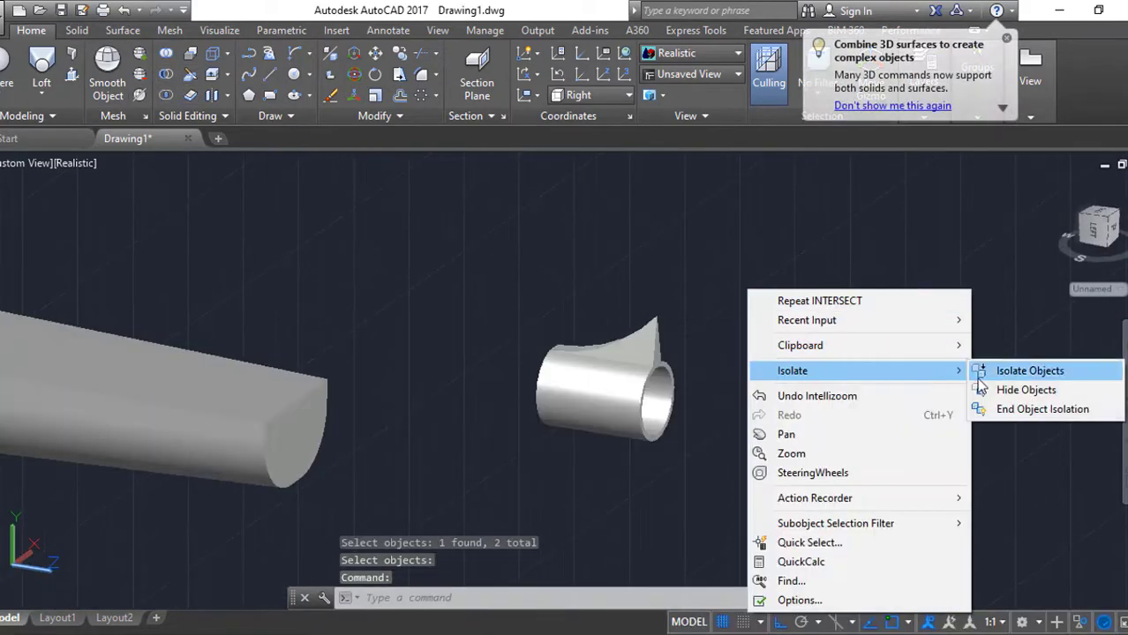
left_click(1042, 408)
mouse_move(594, 329)
middle_mouse_down("shift")
mouse_move(901, 356)
mouse_move(742, 375)
middle_mouse_up("shift")
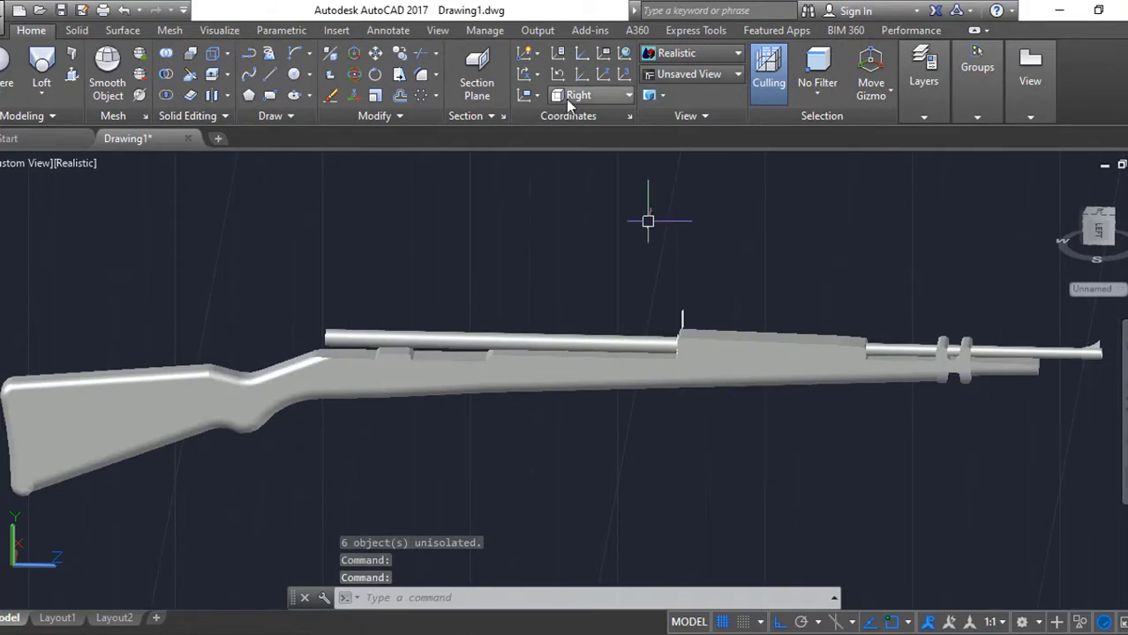
mouse_move(536, 516)
middle_mouse_down("shift")
mouse_move(479, 386)
mouse_move(480, 359)
mouse_move(62, 328)
mouse_move(604, 171)
middle_mouse_up("shift")
scroll(392, 357, "up", 5)
With the UCS set to Left, place a sphere in the tube opening.
type("c")
key("Return")
left_click(390, 289)
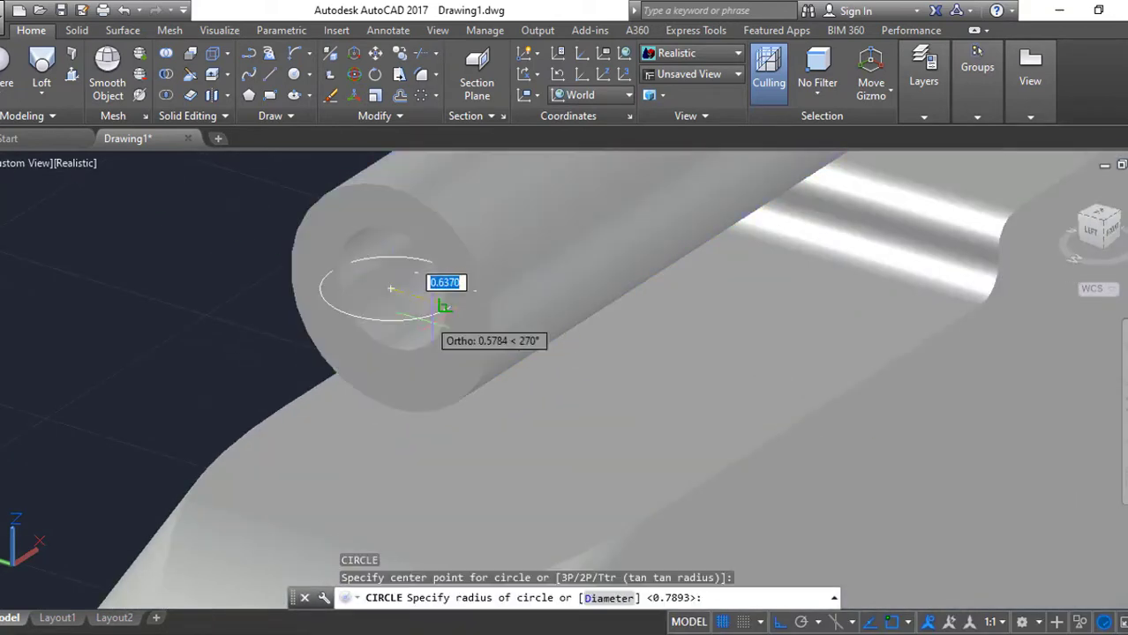
left_click(589, 180)
left_click(390, 289)
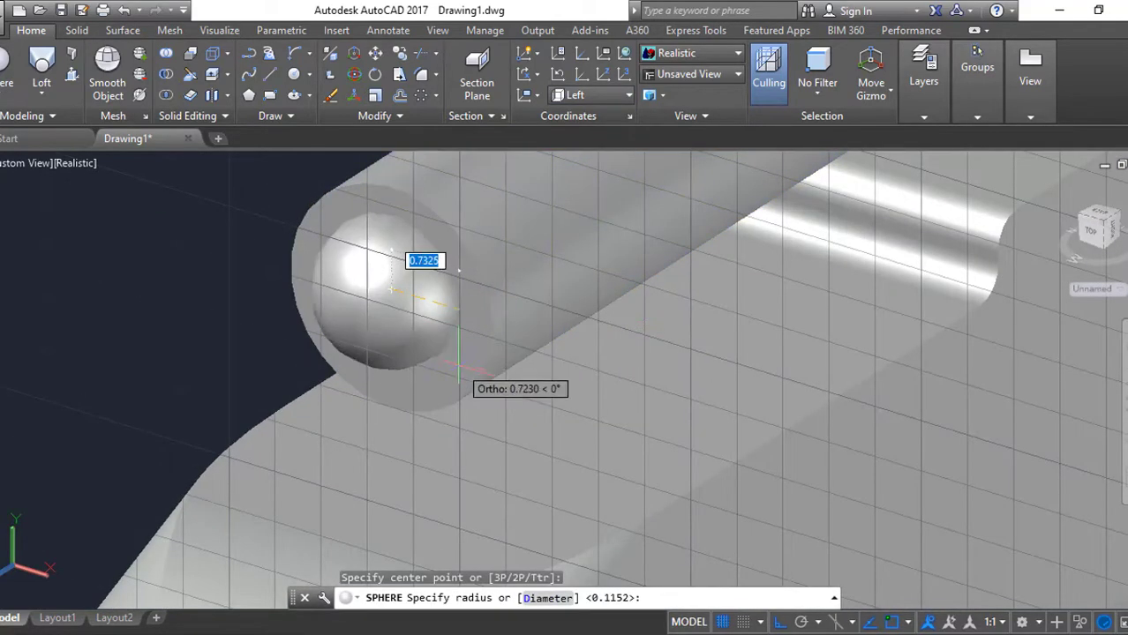
left_click(475, 362)
Move the sphere along the tube and hide the selected objects.
type("m")
key("Return")
middle_click_drag(168, 216, 558, 302, "shift")
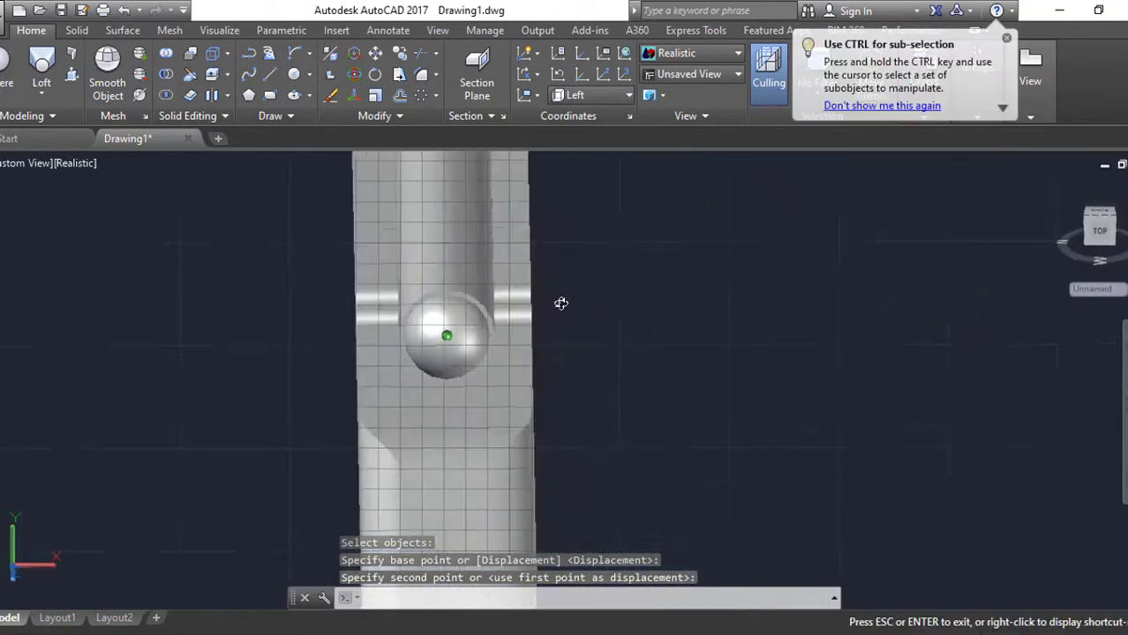
right_click(569, 212)
left_click(833, 309)
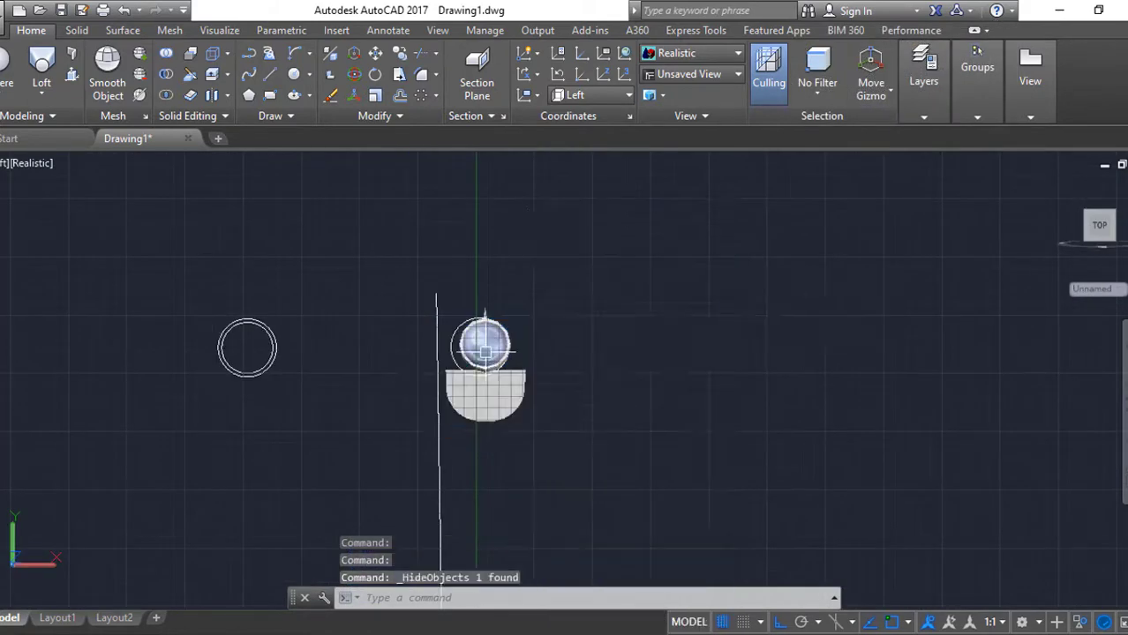
Erase the barrel tube.
scroll(484, 384, "up", 5)
right_click(564, 291)
key("Escape")
type("e")
key("Return")
right_click(487, 212)
left_click(732, 311)
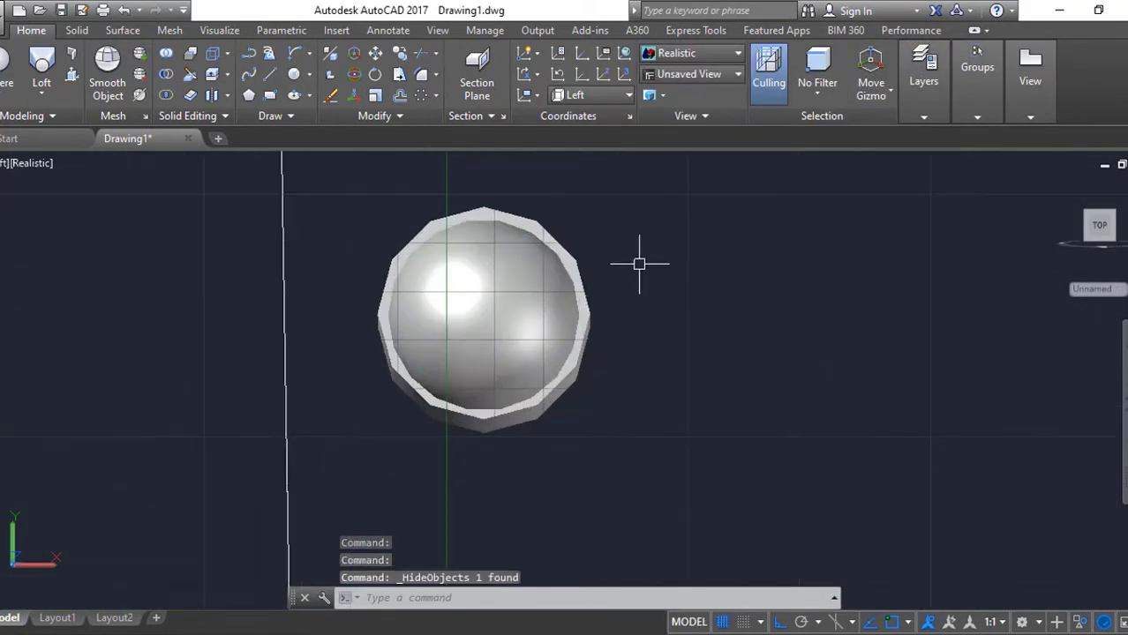
Draw circles on the sphere, one with radius 1.
middle_click_drag(642, 256, 552, 355, "shift")
scroll(552, 354, "up", 5)
type("c")
key("Return")
left_click(740, 326)
scroll(739, 326, "down", 5)
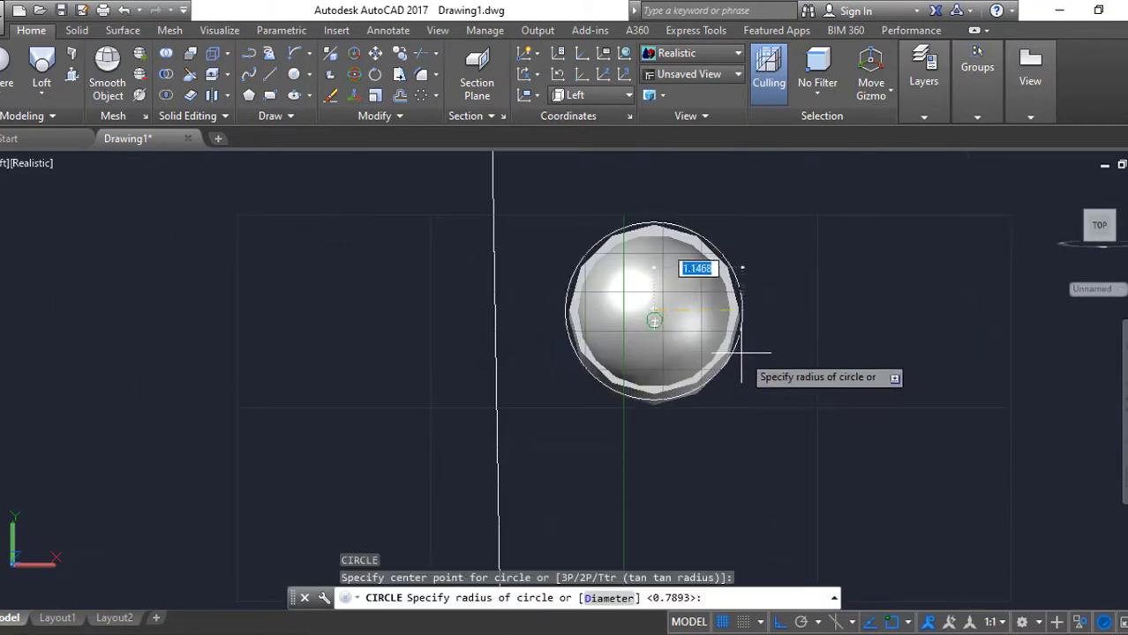
scroll(742, 365, "up", 5)
left_click(785, 314)
key("Return")
scroll(542, 278, "up", 5)
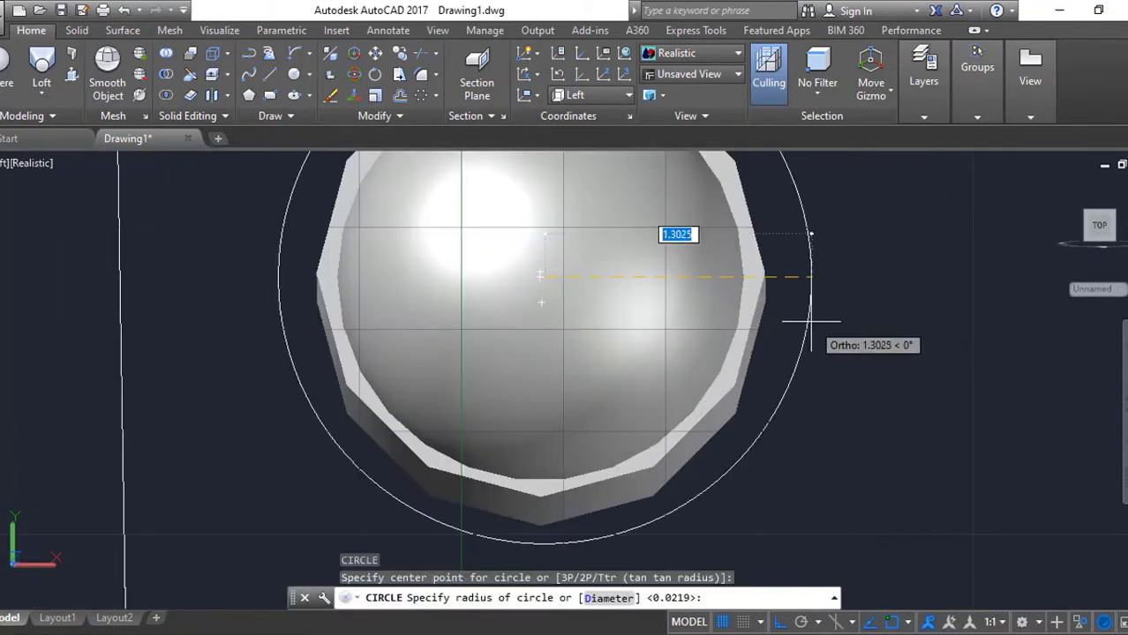
type("1")
key("Return")
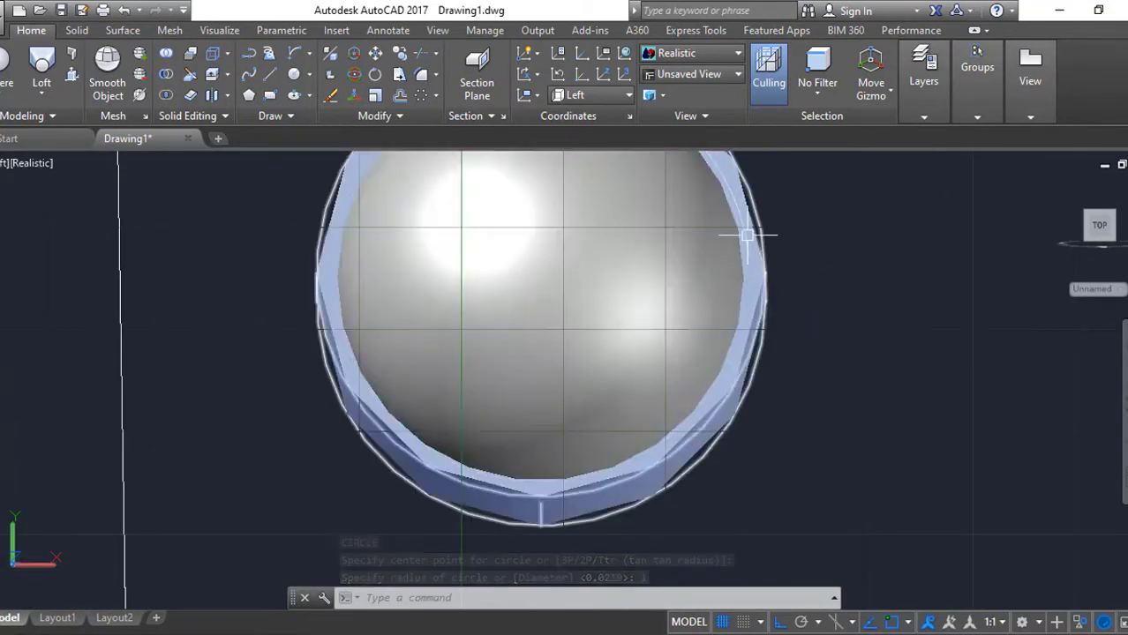
Offset the circle 0.1 outward to form a concentric pair.
scroll(750, 309, "up", 5)
type("o")
key("Return")
key("Return")
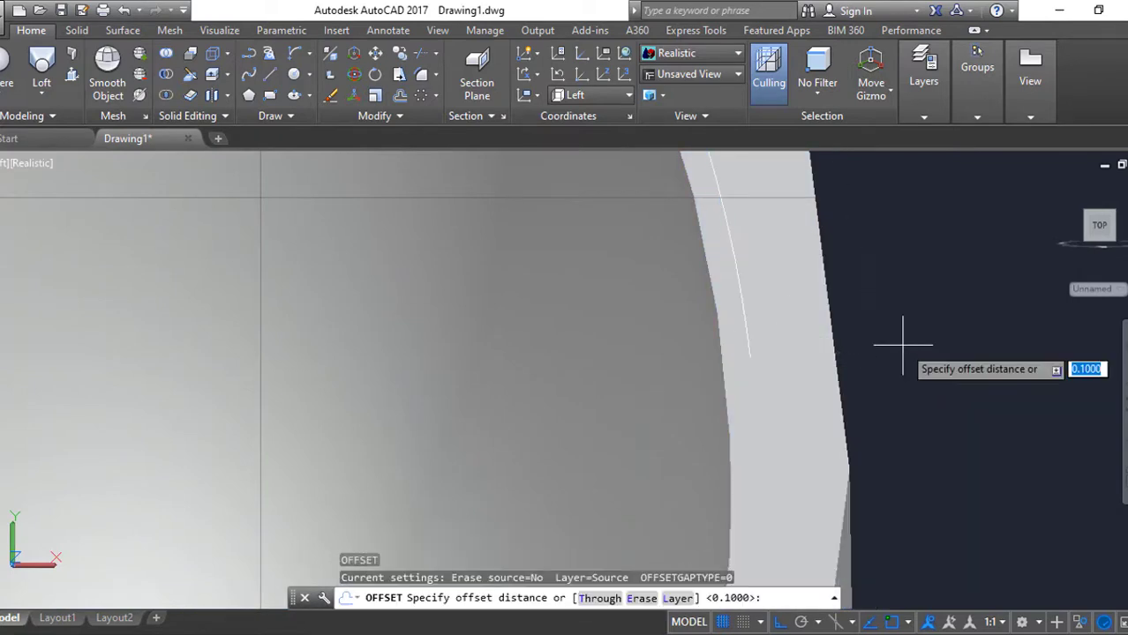
scroll(878, 342, "down", 5)
key("Return")
key("Return")
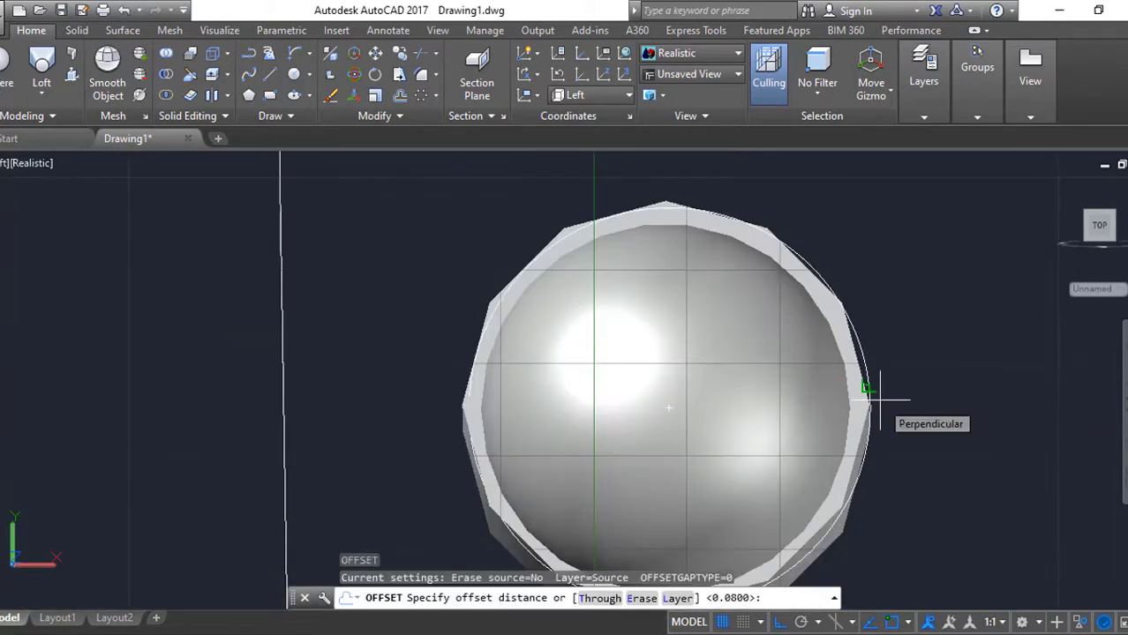
left_click(865, 384)
key("Escape")
scroll(844, 353, "down", 3)
Select the ring solid and bring up its shortcut menu.
left_click(997, 328)
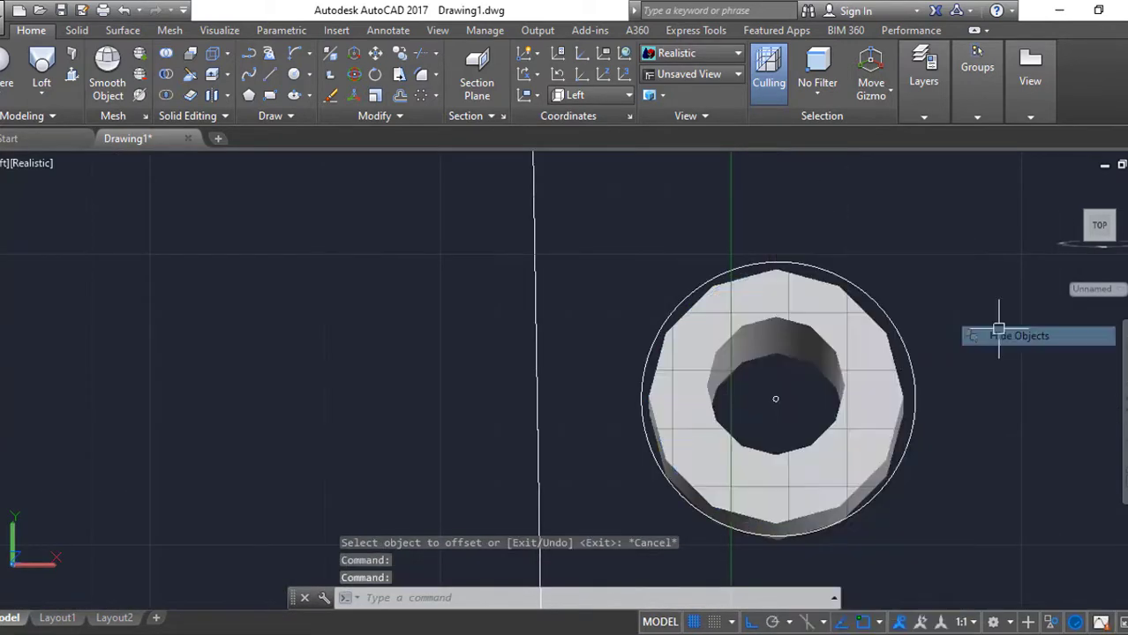
left_click(829, 397)
right_click(856, 212)
Hide the ring solid and start selecting the overlapping circles.
left_click(759, 310)
scroll(795, 397, "up", 2)
left_click(722, 457)
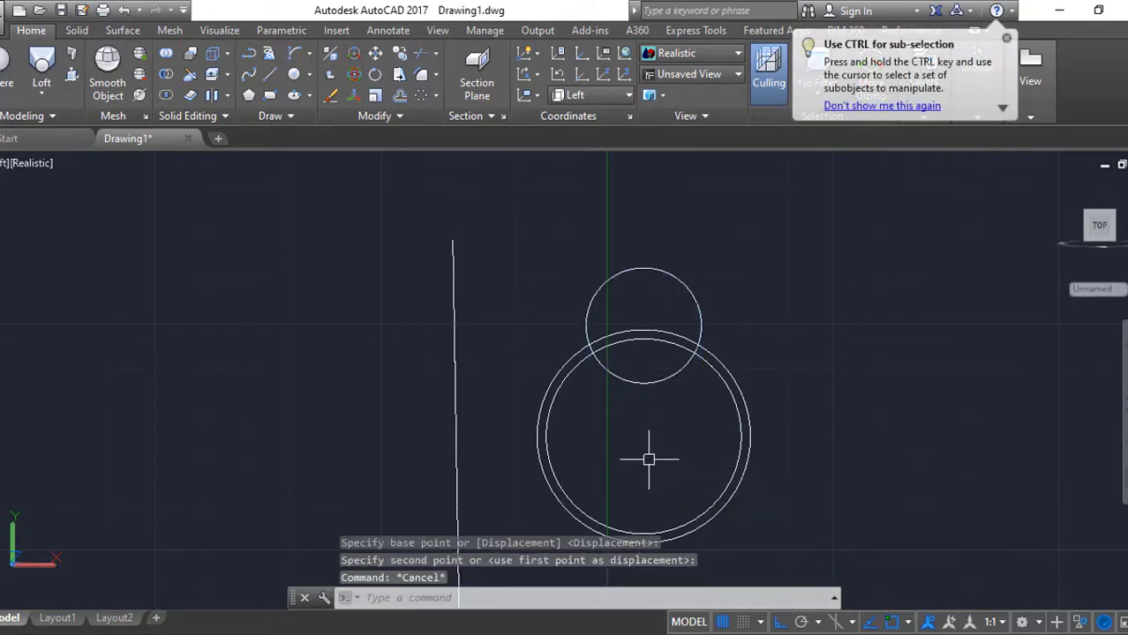
scroll(675, 353, "up", 3)
key("Escape")
type("c")
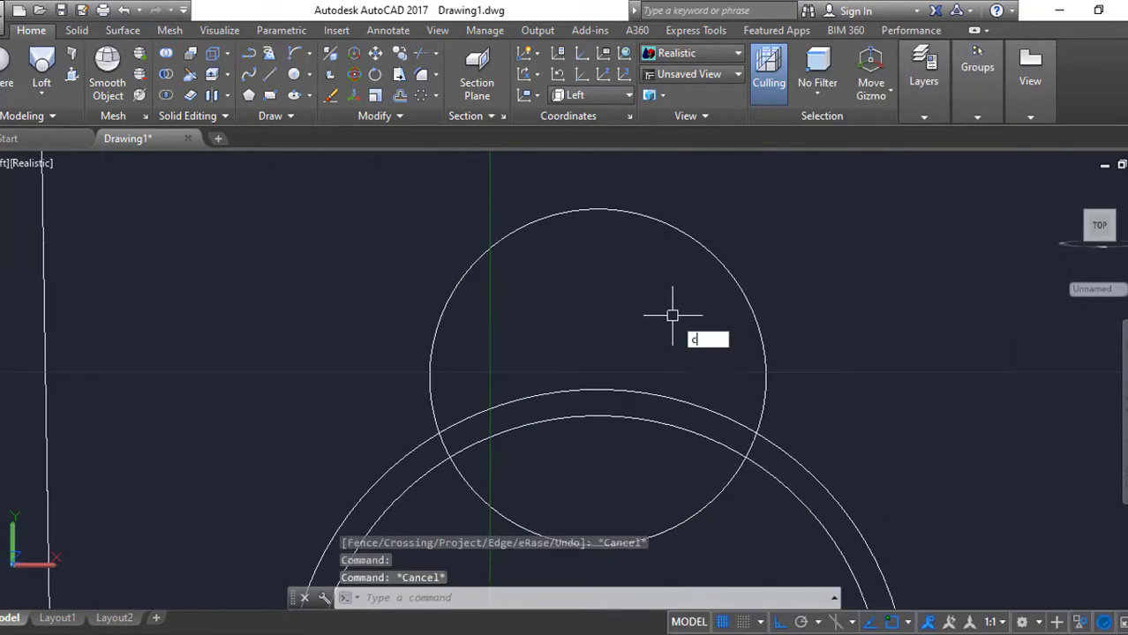
scroll(594, 284, "down", 2)
key("Escape")
Trim the overlapping circles and break the small arc into a crescent.
type("tr")
key("Return")
key("Return")
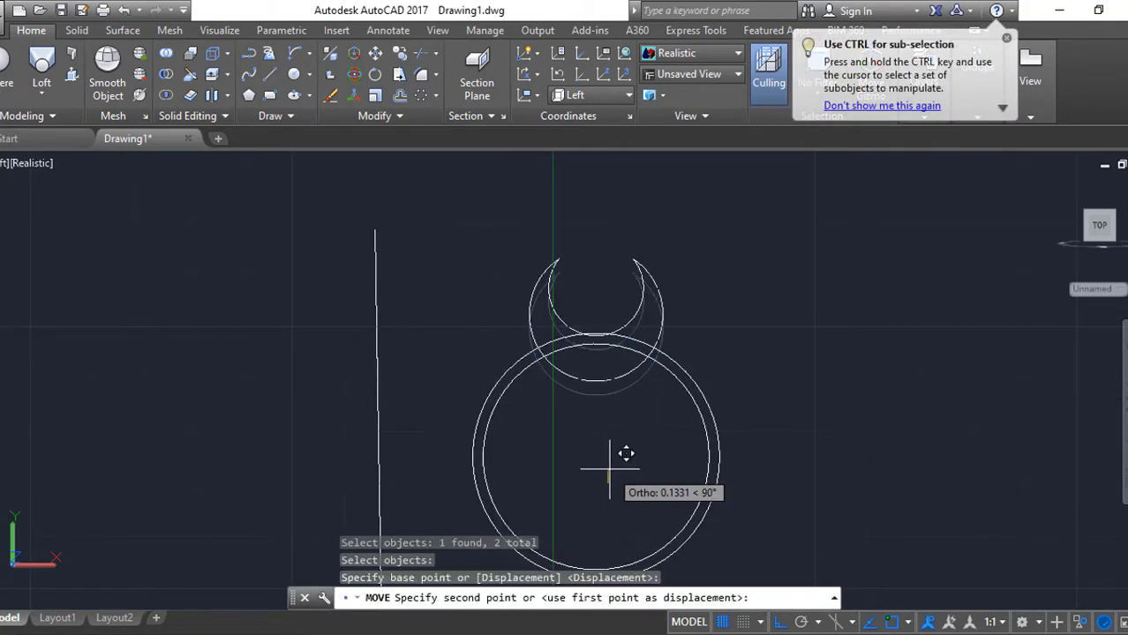
left_click(609, 424)
scroll(604, 390, "up", 3)
type("br")
key("Return")
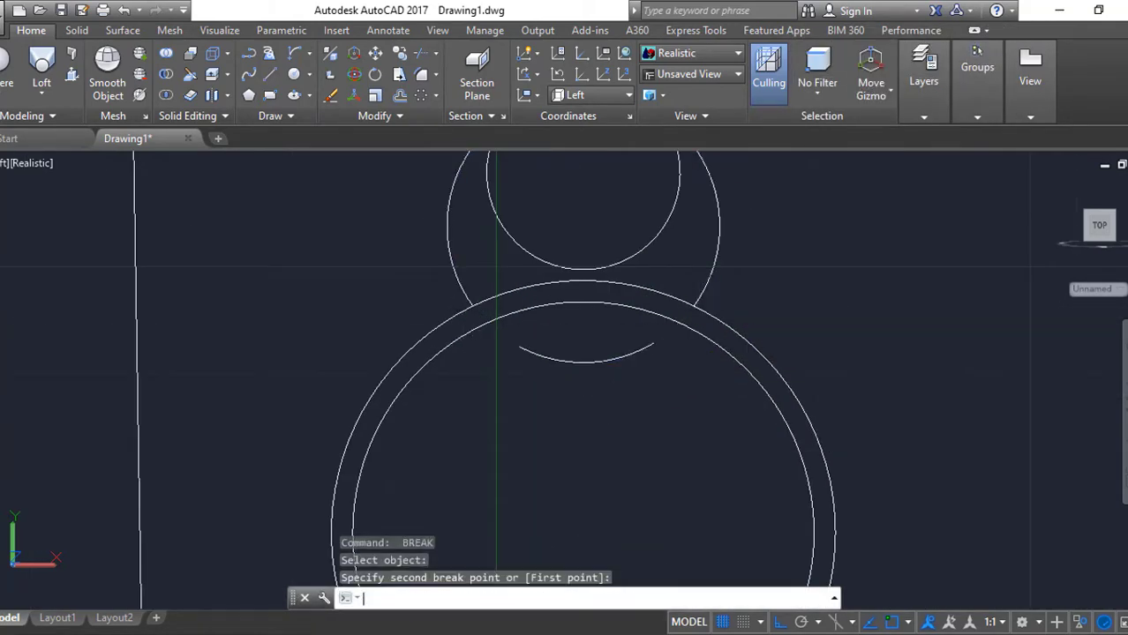
mouse_move(738, 388)
middle_mouse_down("shift")
mouse_move(685, 373)
mouse_move(791, 371)
middle_mouse_up("shift")
Show all hidden objects and join the crescent outlines.
right_click(813, 282)
left_click(754, 406)
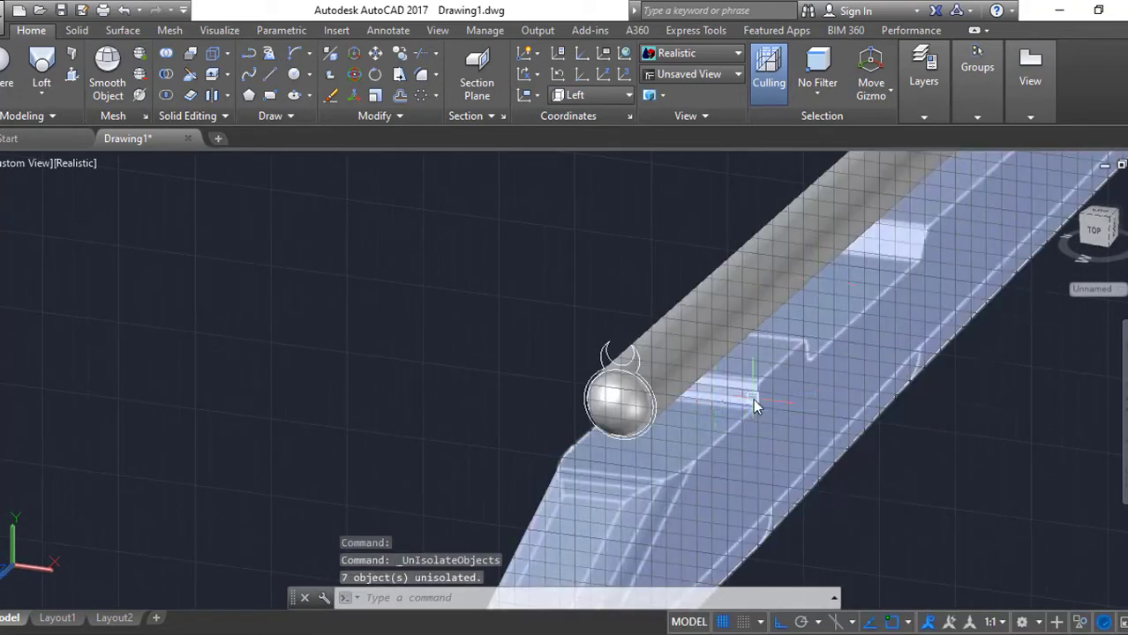
left_click(402, 245)
left_click(624, 372)
key("Escape")
scroll(623, 372, "up", 3)
type("j")
key("Return")
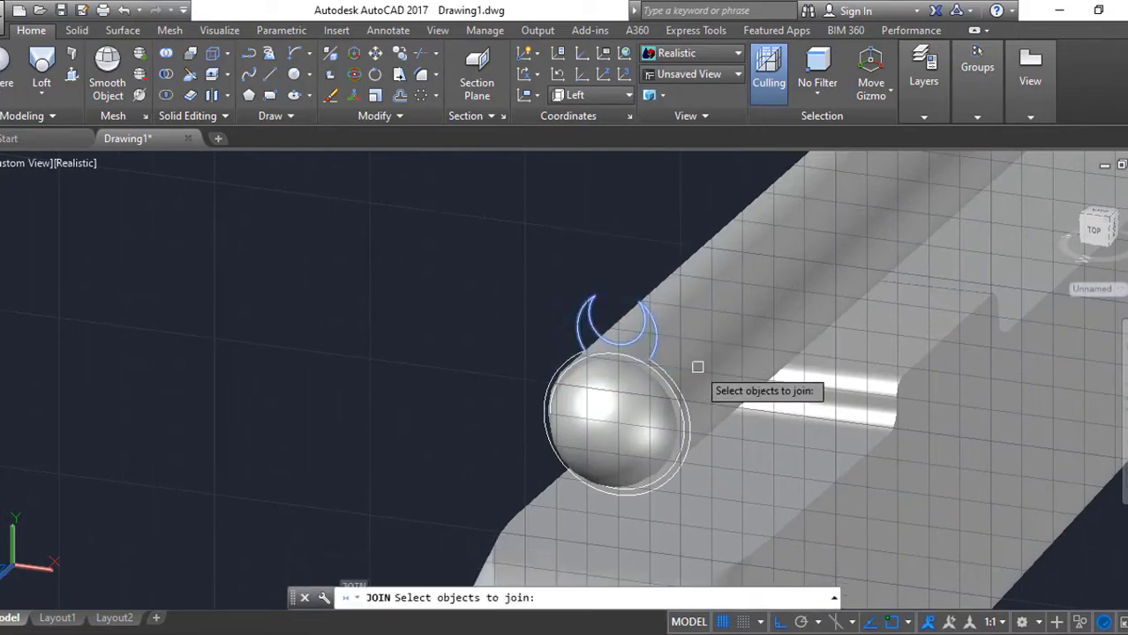
Start an extrusion of the crescent profile, then cancel it.
scroll(657, 374, "up", 3)
type("ext")
key("Return")
left_click(618, 379)
key("Return")
scroll(715, 371, "down", 3)
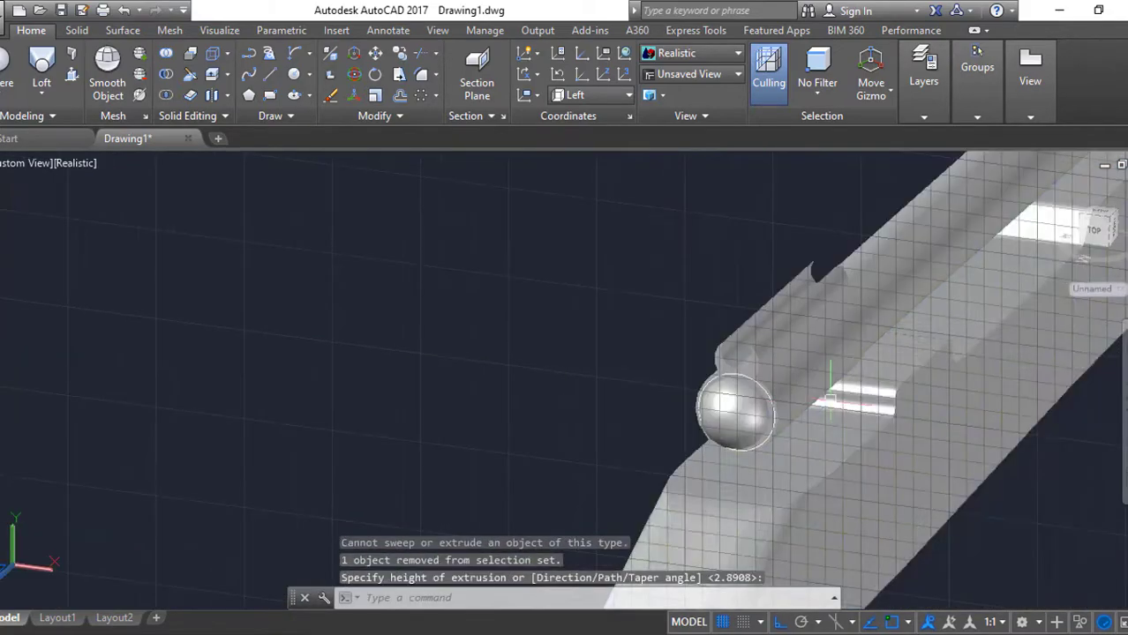
key("Escape")
Extrude both band profiles to the picked height.
key("Return")
scroll(583, 382, "up", 3)
left_click(566, 344)
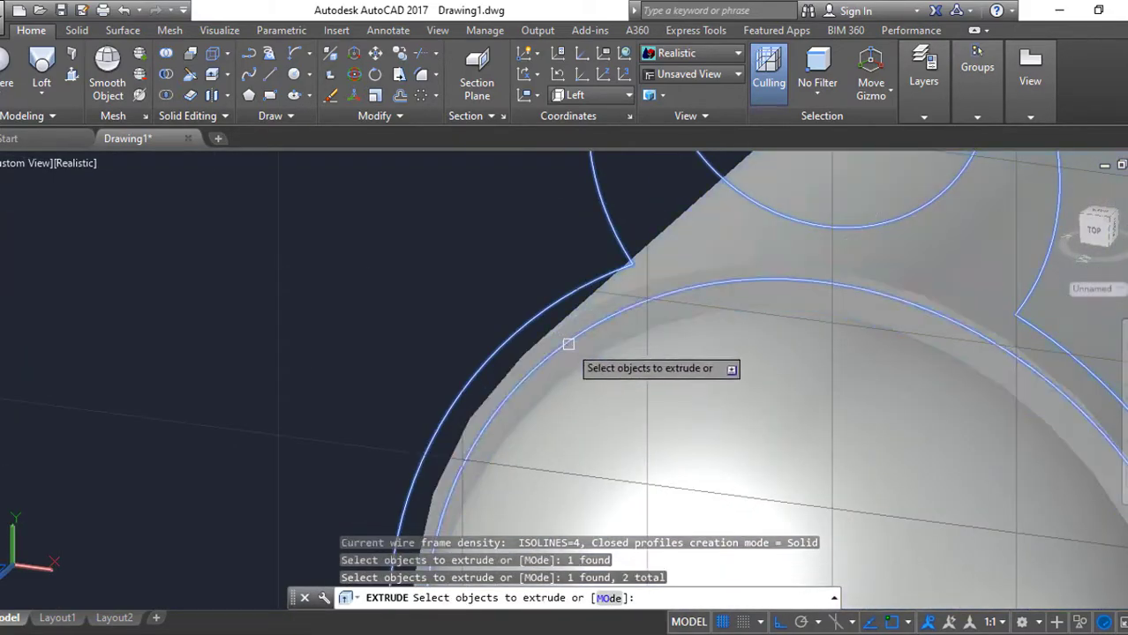
left_click(582, 353)
key("Return")
left_click(755, 372)
Run SU to subtract from the band solid.
scroll(701, 317, "up", 3)
type("su")
key("Return")
left_click(625, 312)
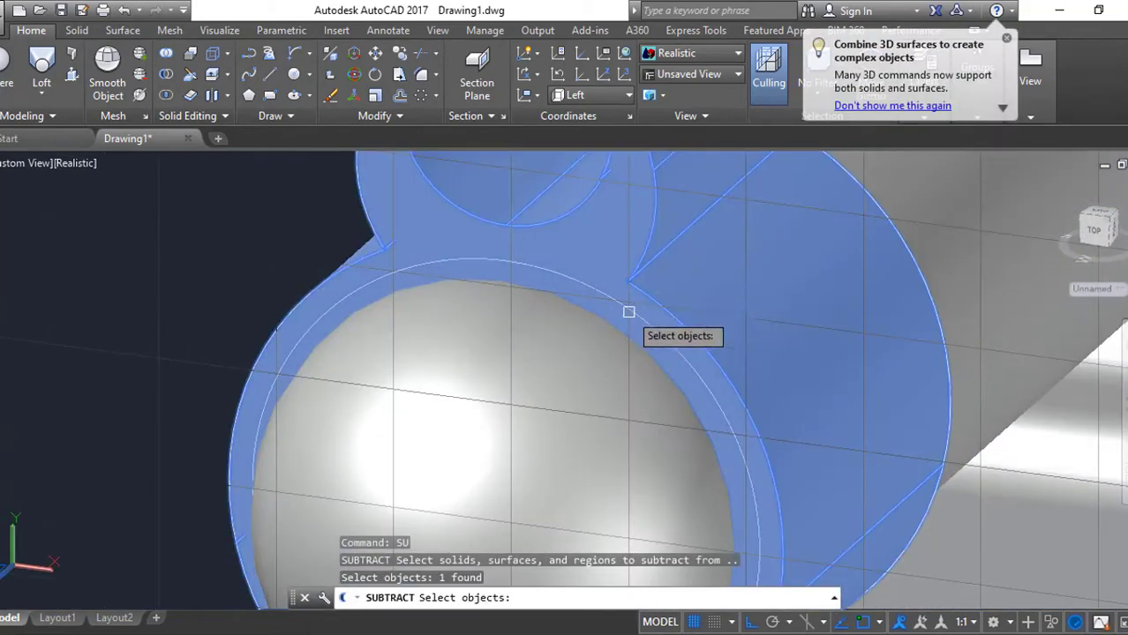
scroll(746, 384, "down", 3)
left_click(410, 421)
scroll(503, 442, "down", 5)
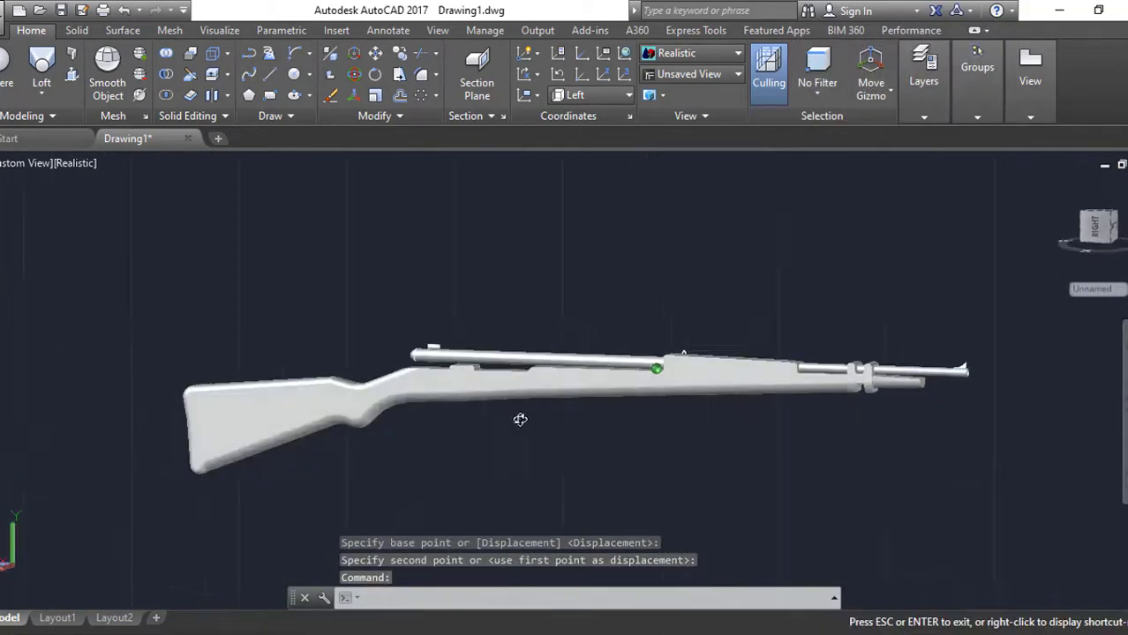
View the rifle in Front view, then look end-on from the Left.
left_click(592, 95)
left_click(582, 167)
scroll(536, 373, "up", 3)
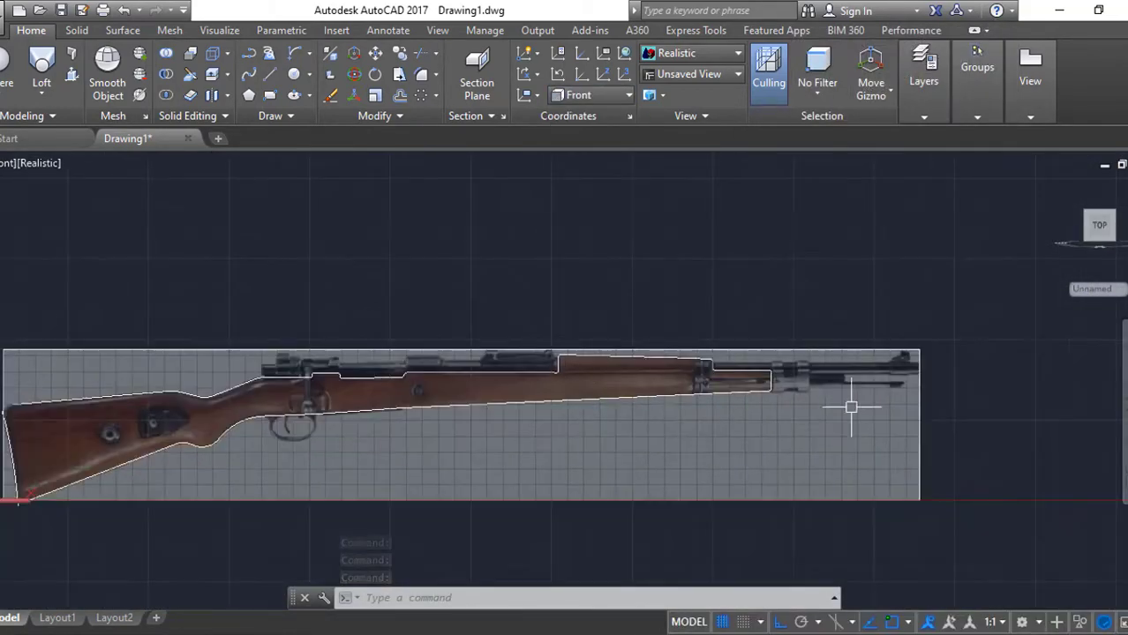
scroll(846, 402, "up", 3)
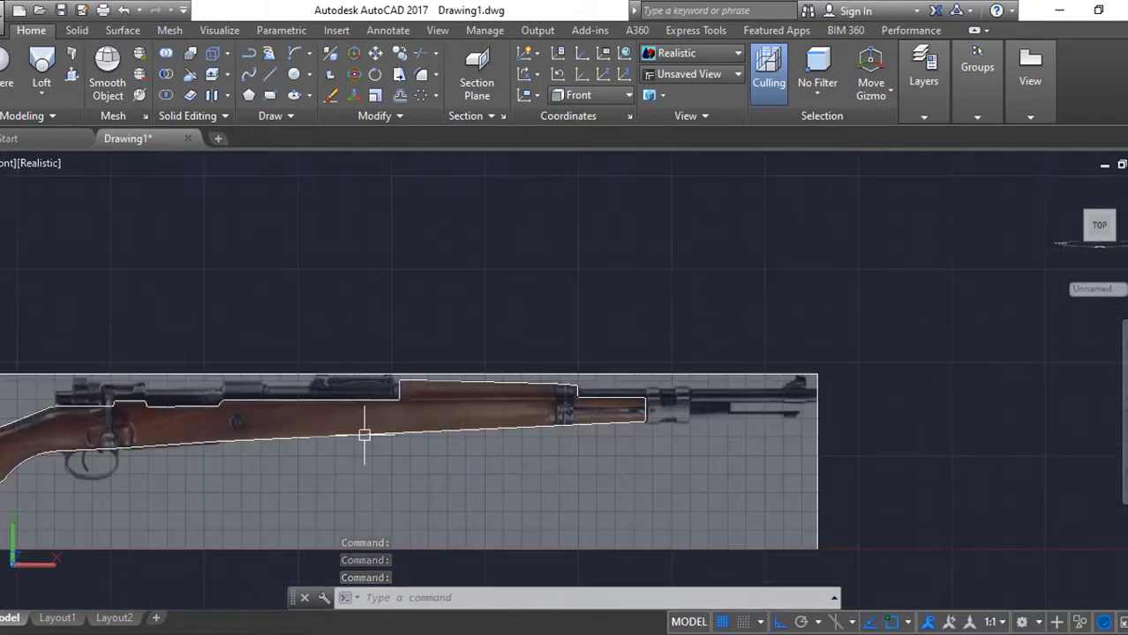
mouse_move(845, 402)
middle_mouse_down()
mouse_move(796, 391)
mouse_move(823, 252)
middle_mouse_up()
scroll(796, 392, "up", 5)
left_click(1099, 225)
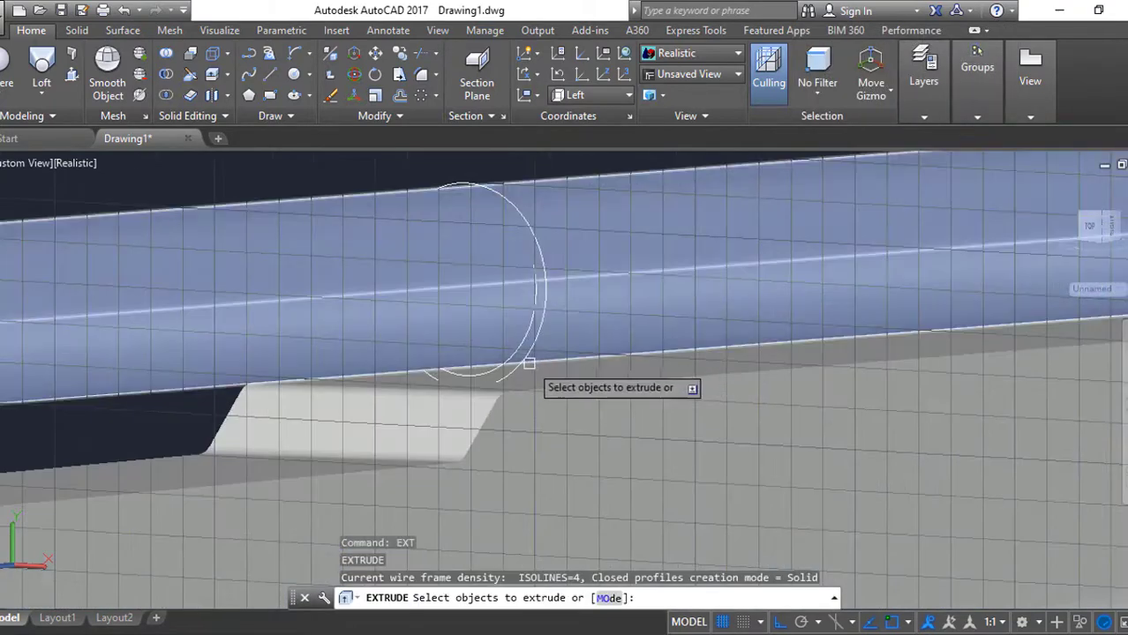
Extrude the barrel circle and outline a rectangle over the barrel in Front view.
double_click(528, 363)
key("Return")
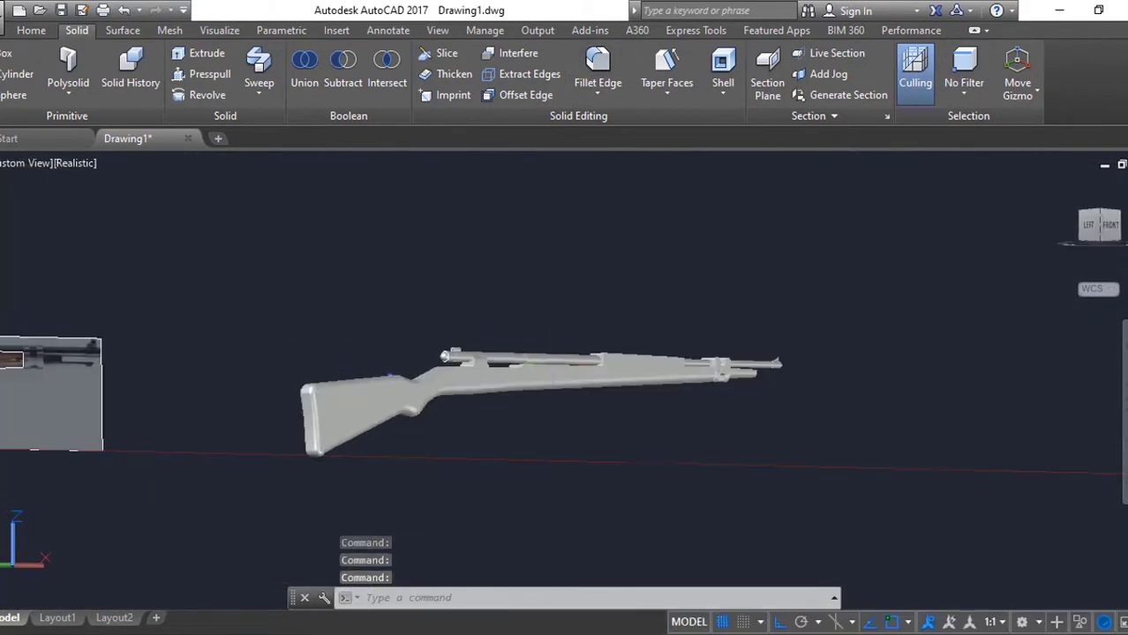
left_click(609, 212)
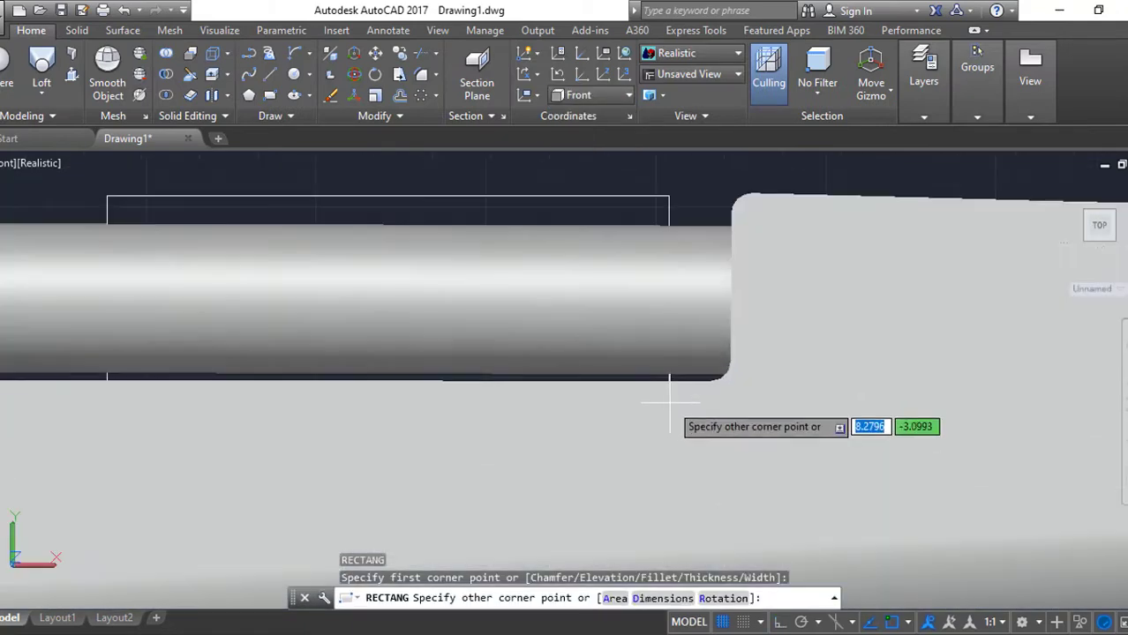
left_click(669, 396)
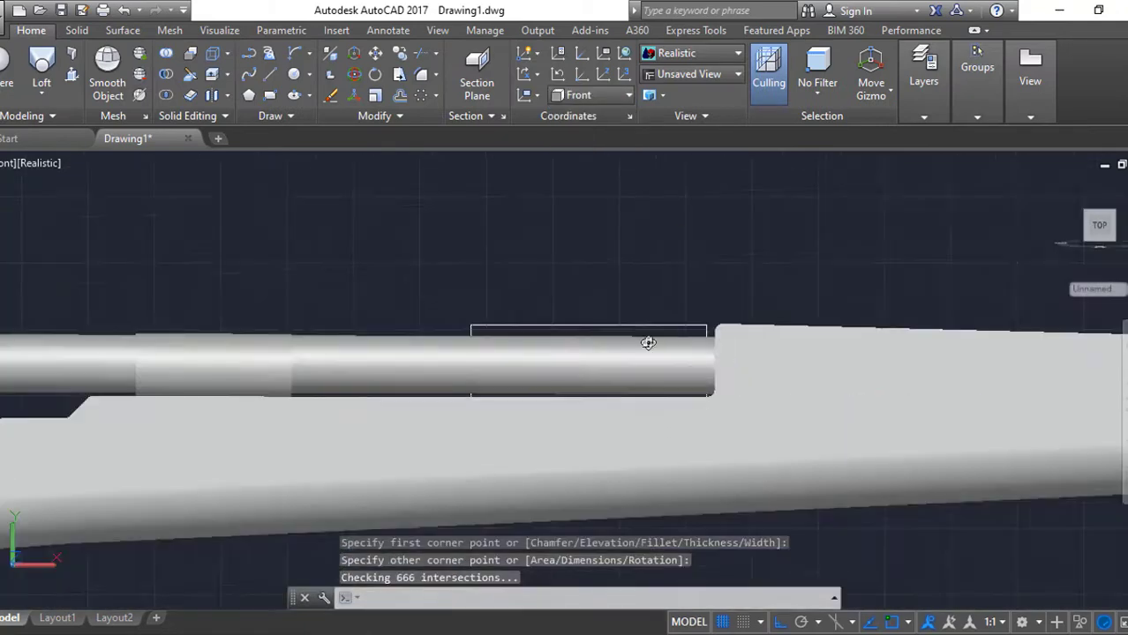
Orbit into 3D, switch to Left view and select the sphere.
middle_click_drag(373, 405, 623, 356, "shift")
left_click(591, 95)
left_click(582, 201)
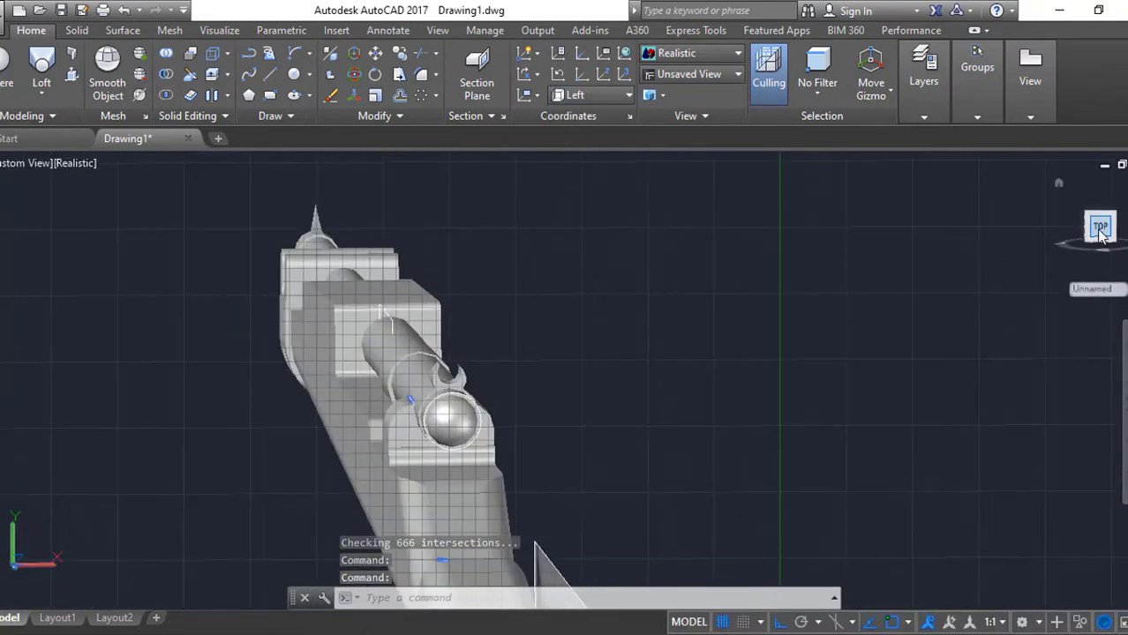
Hide the other rifle solids so only the front sight ring area remains.
left_click(523, 335)
key("Escape")
right_click(844, 264)
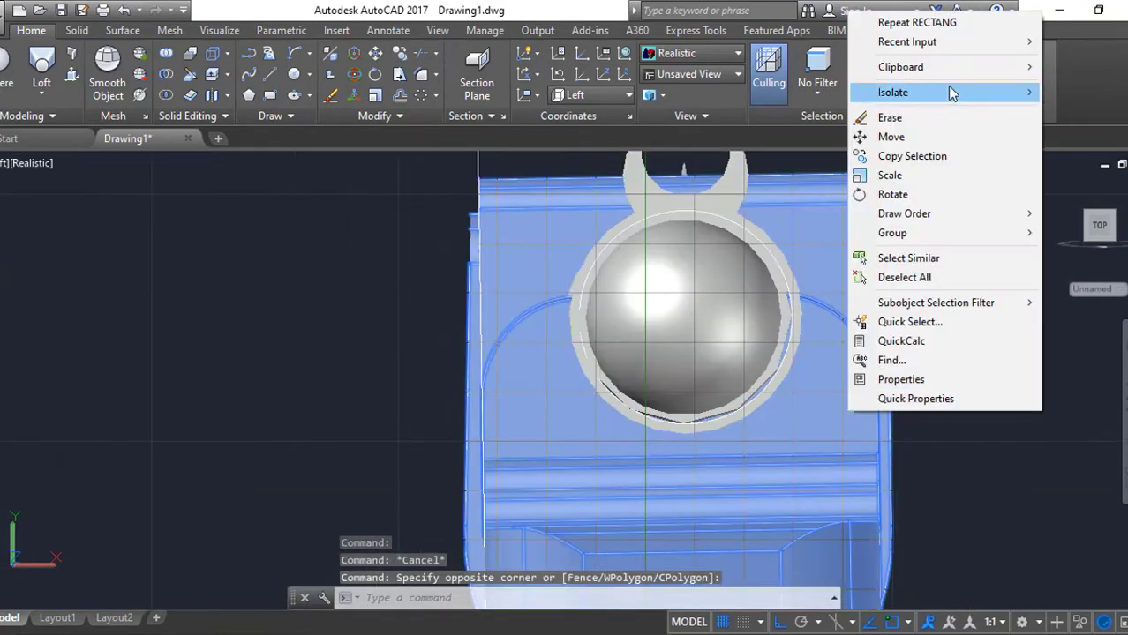
left_click(971, 93)
scroll(939, 374, "up", 5)
scroll(950, 399, "down", 5)
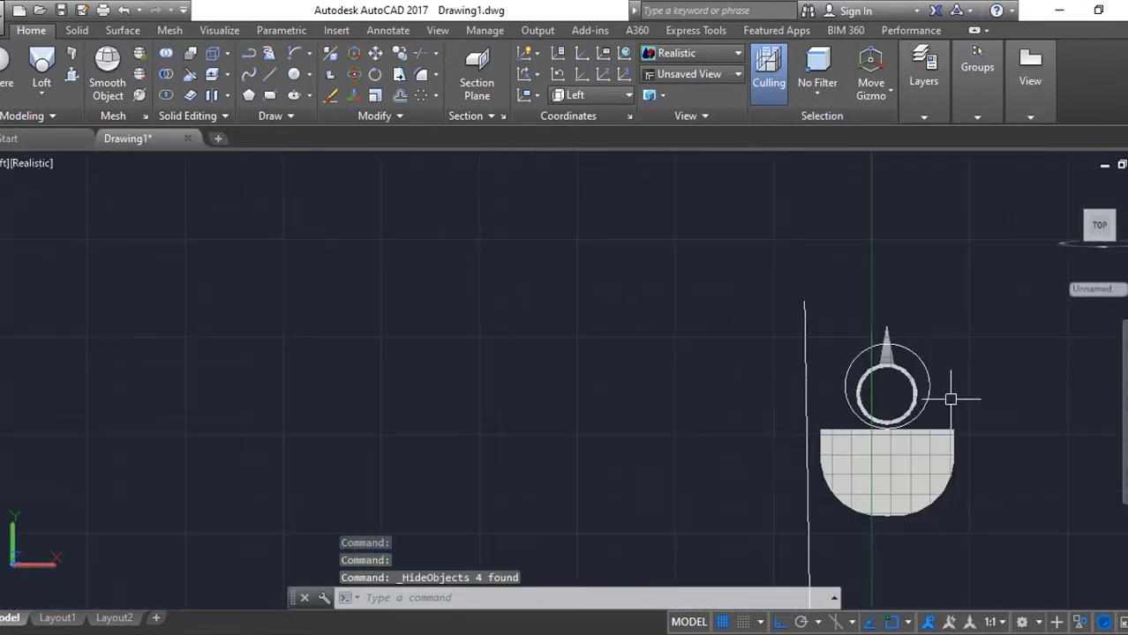
Move the circle to the origin at the ring.
type("m")
key("Return")
left_click(667, 453)
key("Return")
left_click(755, 541)
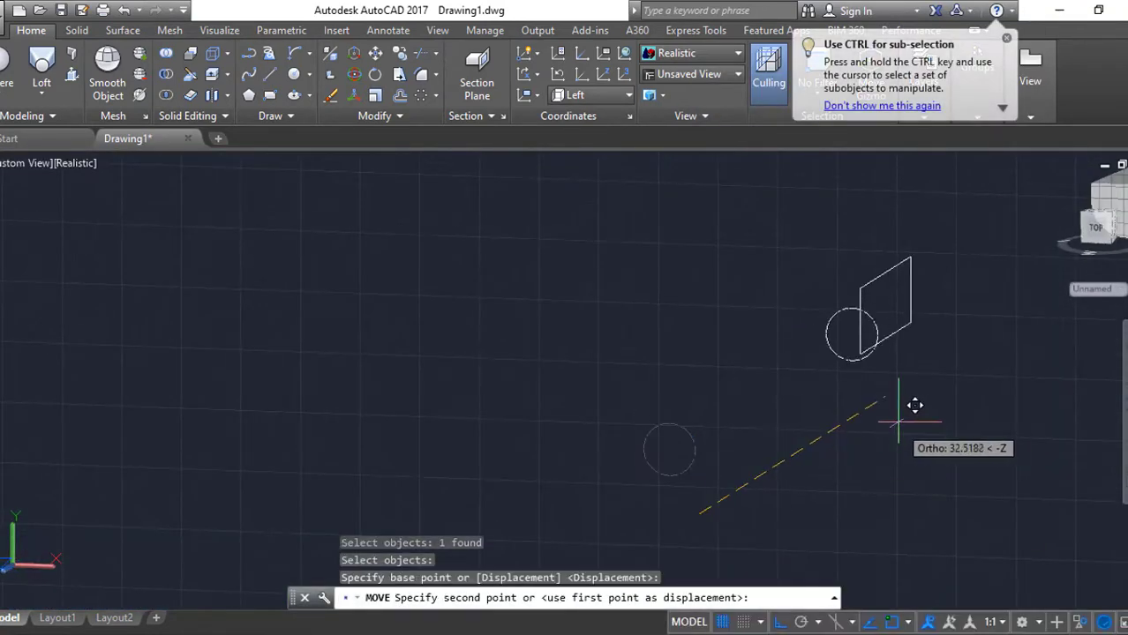
left_click(561, 393)
scroll(717, 352, "up", 5)
scroll(659, 448, "down", 5)
middle_click_drag(660, 449, 692, 433, "shift")
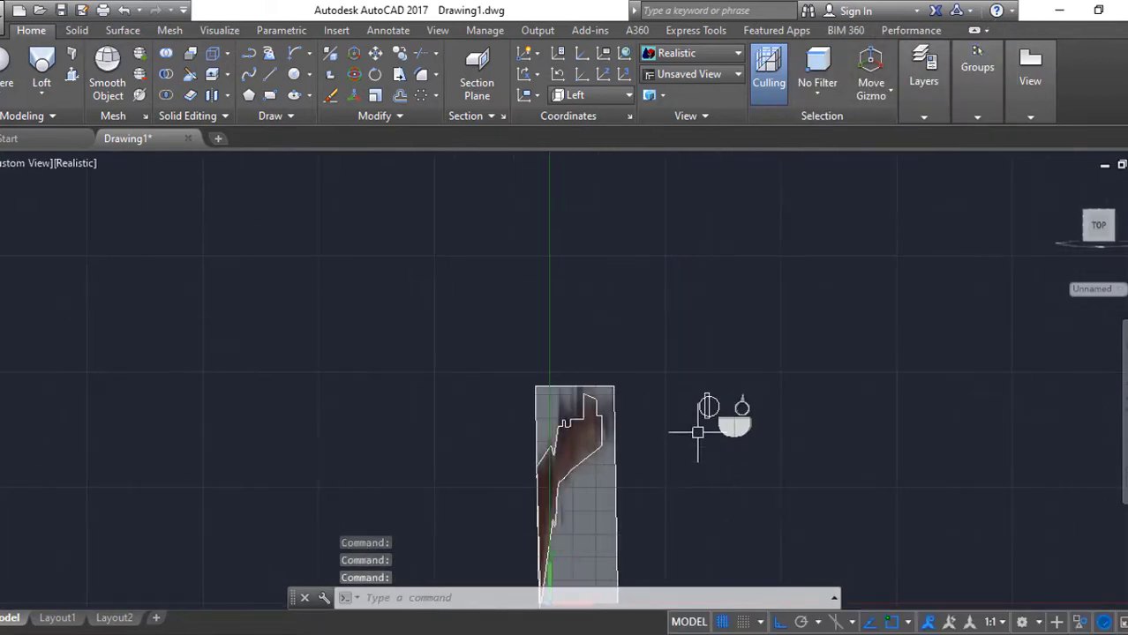
Erase the large object on the right and return to the left view.
type("e")
key("Return")
scroll(315, 441, "up", 5)
scroll(196, 402, "up", 2)
scroll(197, 403, "down", 6)
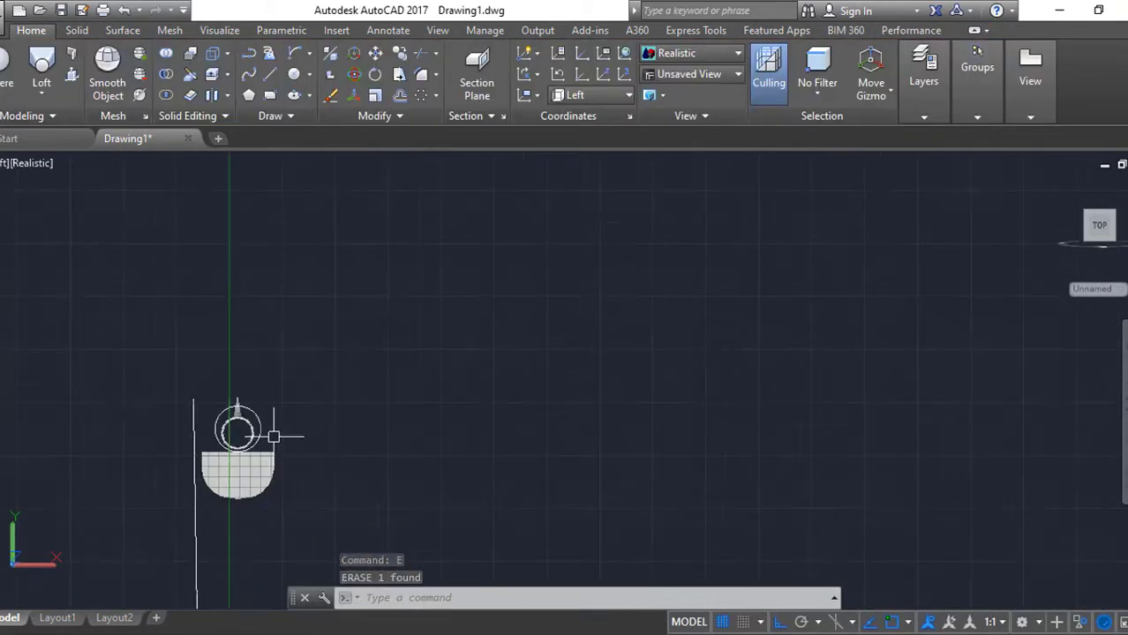
middle_click_drag(251, 434, 261, 439)
key("Escape")
left_click(1100, 221)
scroll(489, 510, "up", 5)
key("Escape")
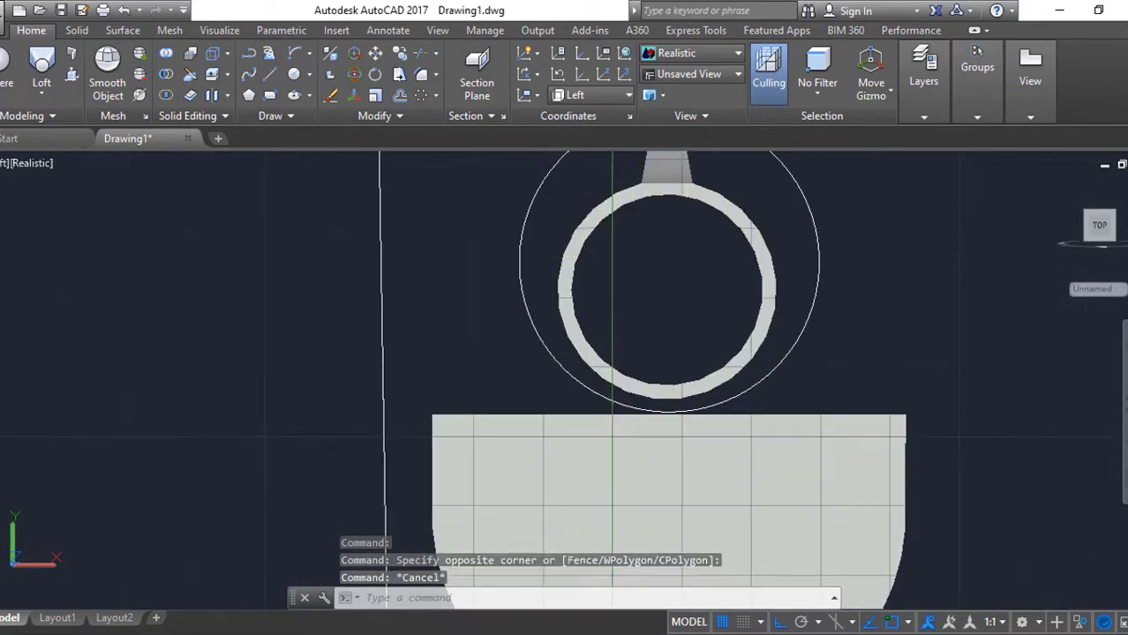
scroll(624, 402, "down", 1)
left_click(623, 402)
Draw a vertical line beside the ring, checking it from the front view.
type("l")
key("Return")
left_click(641, 505)
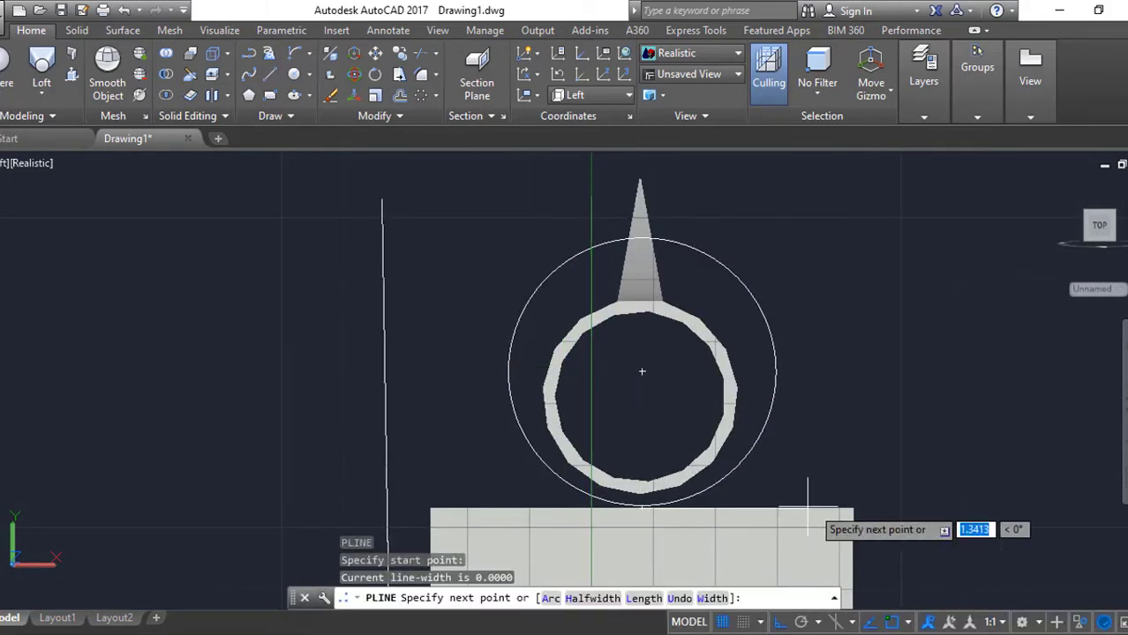
left_click(853, 263)
scroll(847, 242, "down", 2)
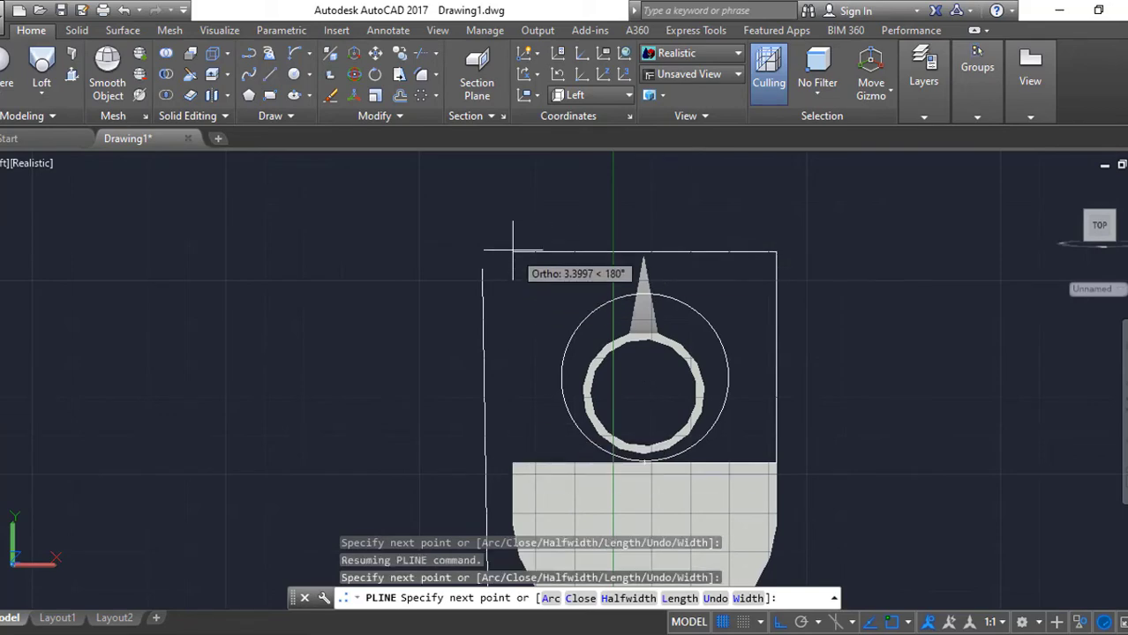
key("Return")
middle_click_drag(644, 465, 494, 424, "shift")
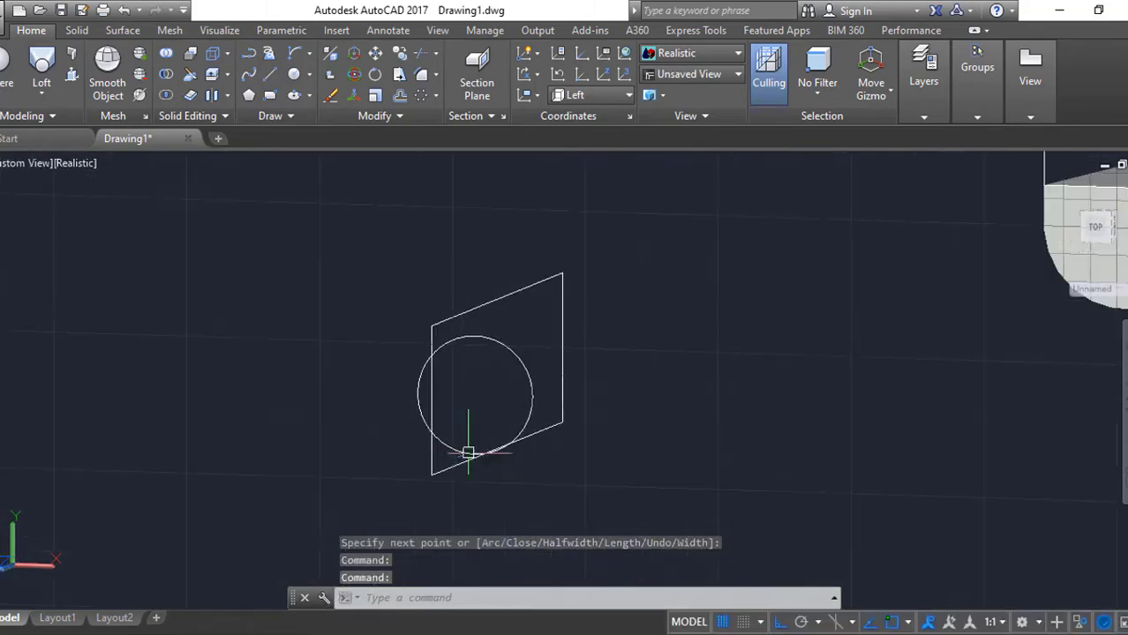
left_click(590, 94)
left_click(615, 220)
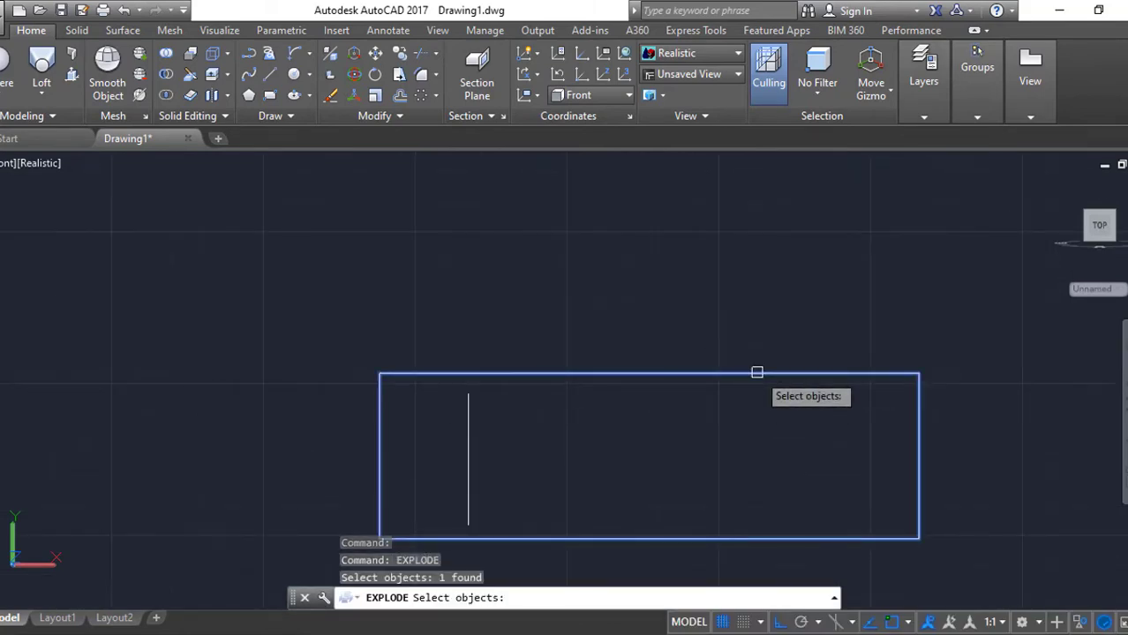
key("Escape")
mouse_move(756, 373)
middle_mouse_down("shift")
mouse_move(702, 395)
mouse_move(630, 317)
middle_mouse_up("shift")
left_click(1098, 225)
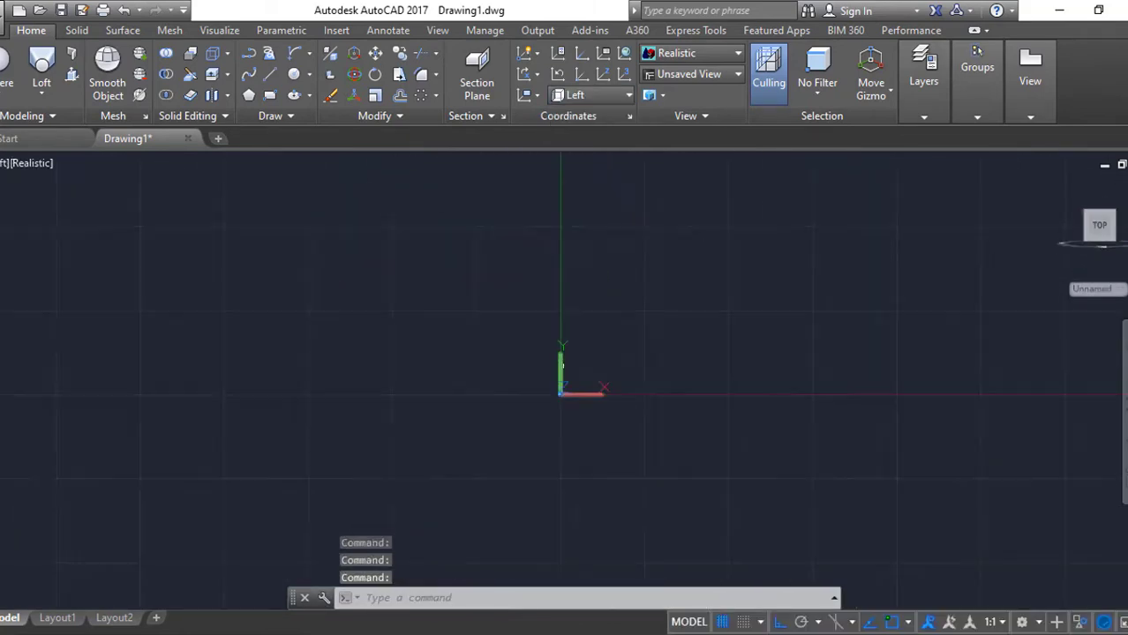
Erase the stray line and draw the notched half outline as a polyline.
scroll(528, 339, "up", 3)
type("ex")
key("Return")
left_click(865, 365)
key("Return")
type("pl")
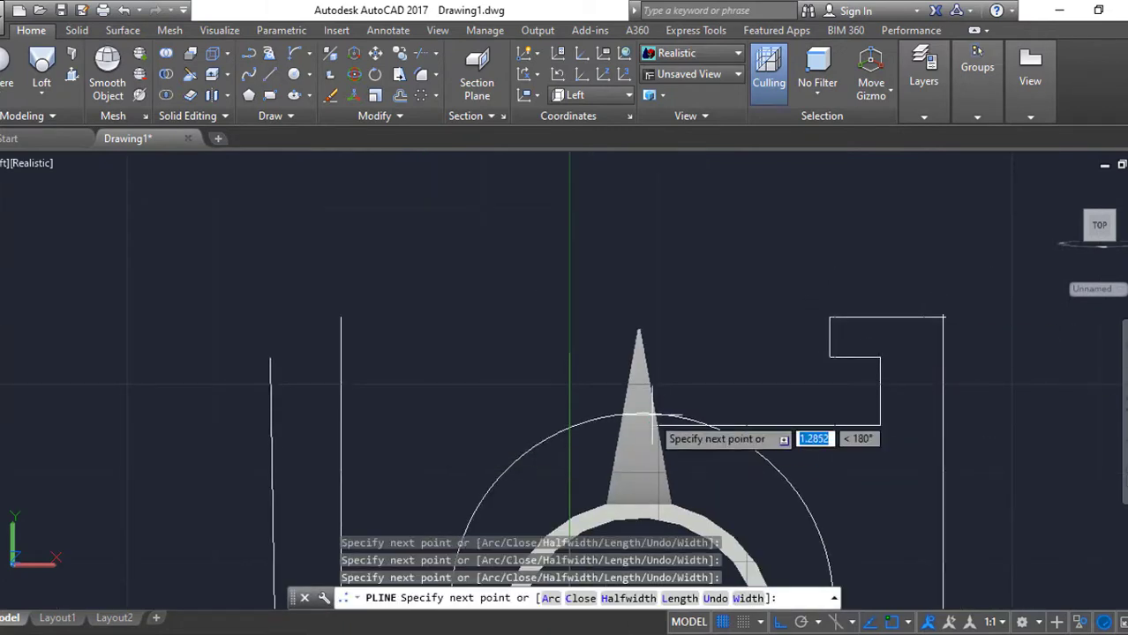
scroll(648, 416, "up", 3)
key("Return")
scroll(648, 416, "down", 3)
Mirror the half outline about a line through the ring's centre.
type("mi")
key("Return")
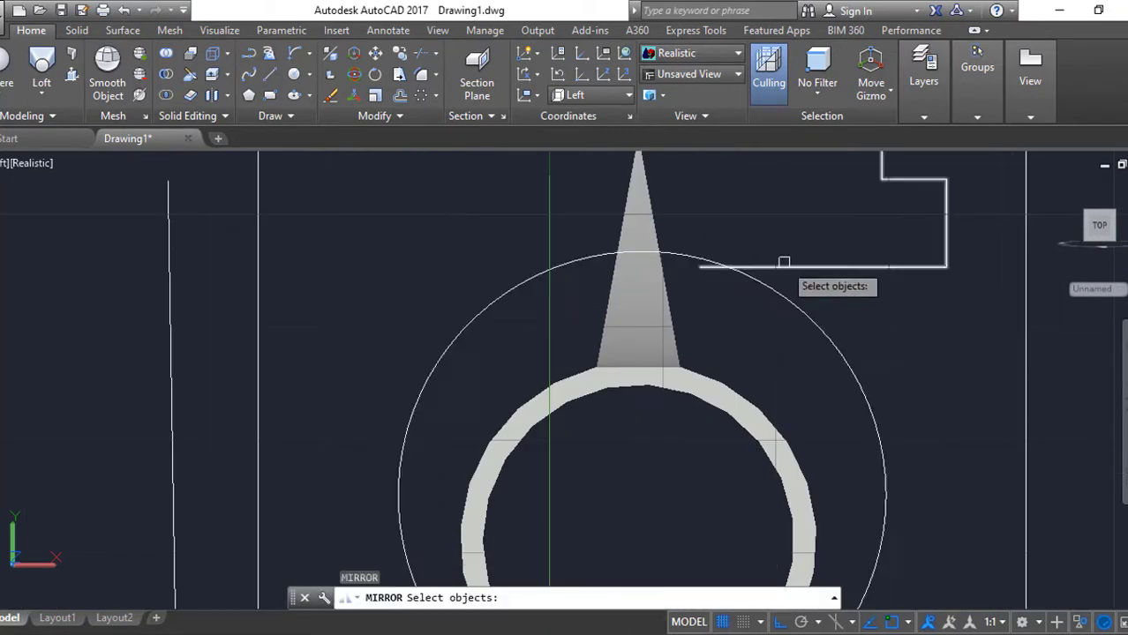
left_click(785, 259)
key("Return")
Join the outline segments into one polyline and begin filleting its outer corners.
key("Return")
scroll(552, 210, "up", 2)
left_click(649, 201)
key("Escape")
scroll(569, 346, "up", 2)
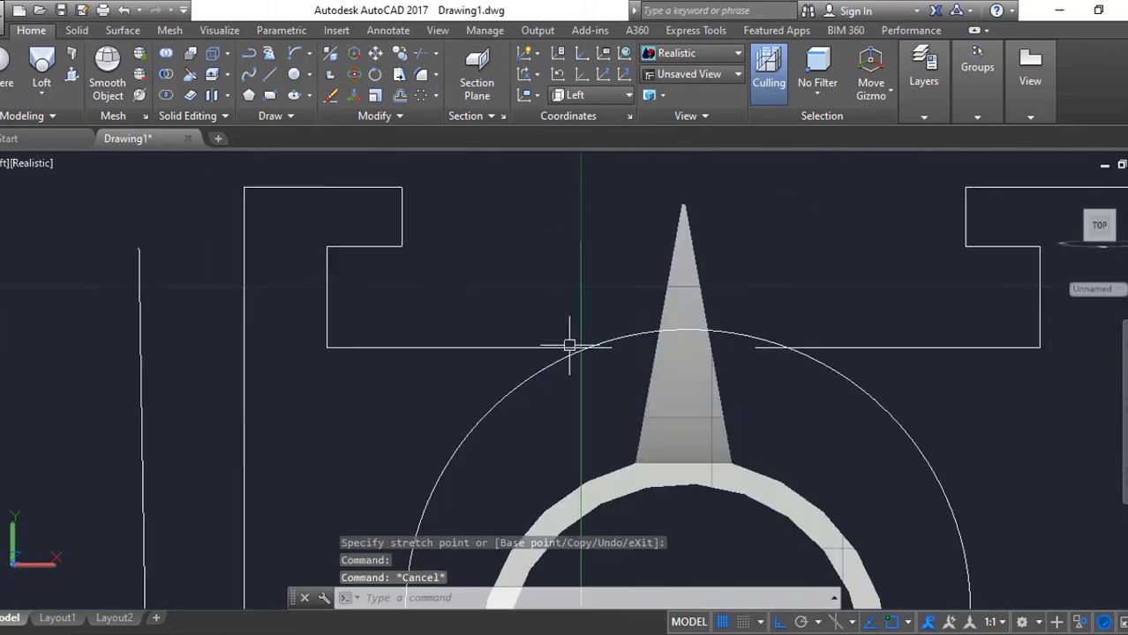
key("Escape")
scroll(673, 368, "down", 5)
key("j")
key("Return")
left_click_drag(813, 312, 763, 353)
key("Return")
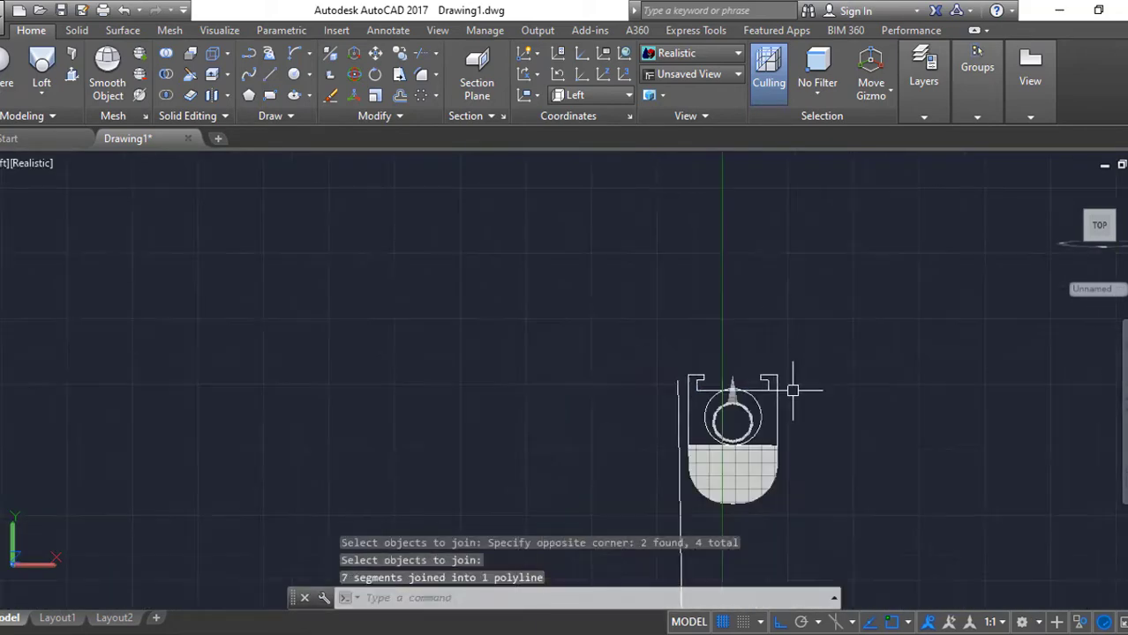
middle_click_drag(794, 383, 570, 390, "shift")
scroll(617, 344, "up", 5)
type("f")
key("Return")
left_click(656, 265)
type("r")
key("Return")
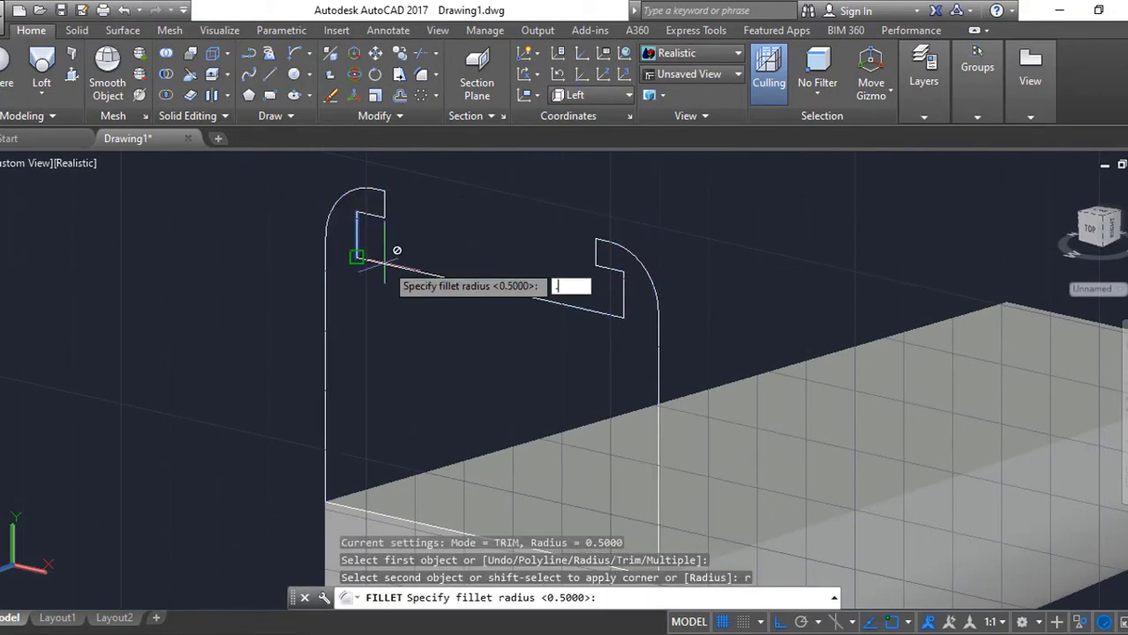
Cancel the fillet and undo the join and earlier extrusion.
scroll(615, 395, "down", 5)
key("Escape")
scroll(491, 386, "down", 2)
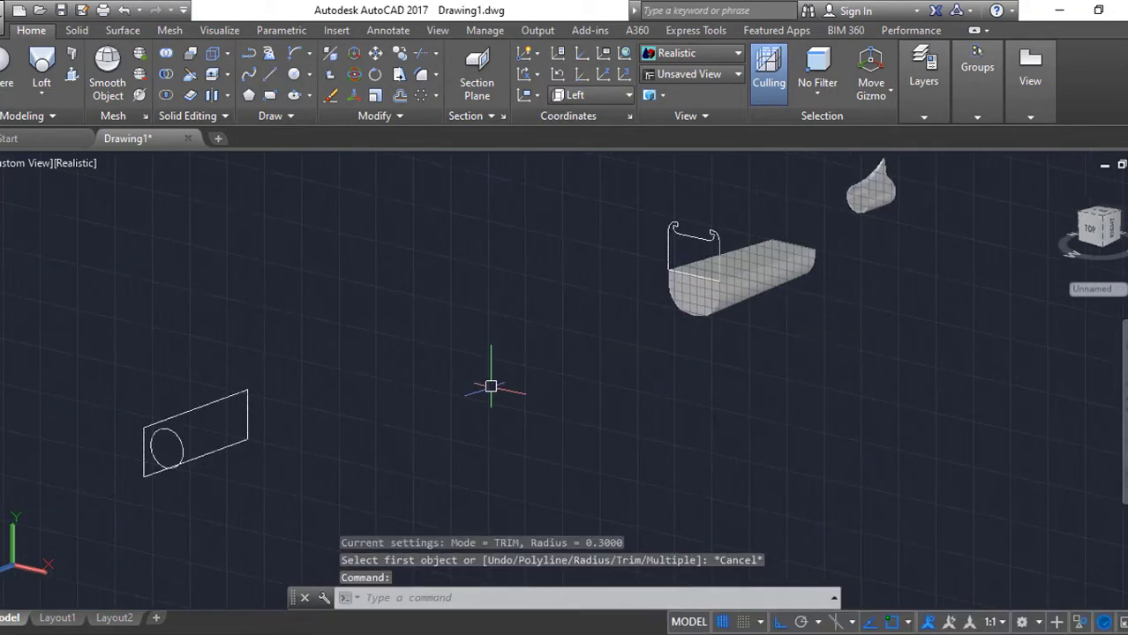
type("ex")
key("Return")
left_click(684, 231)
key("Return")
key("Escape")
scroll(706, 256, "up", 3)
key("j")
key("Return")
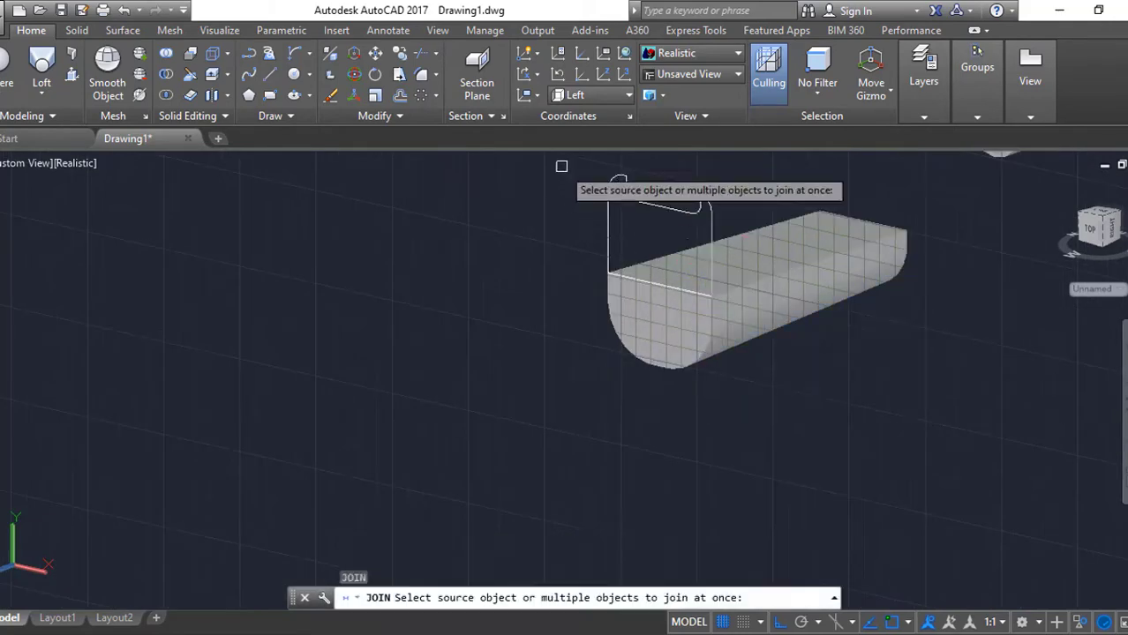
key("ctrl+z")
key("ctrl+z")
key("ctrl+z")
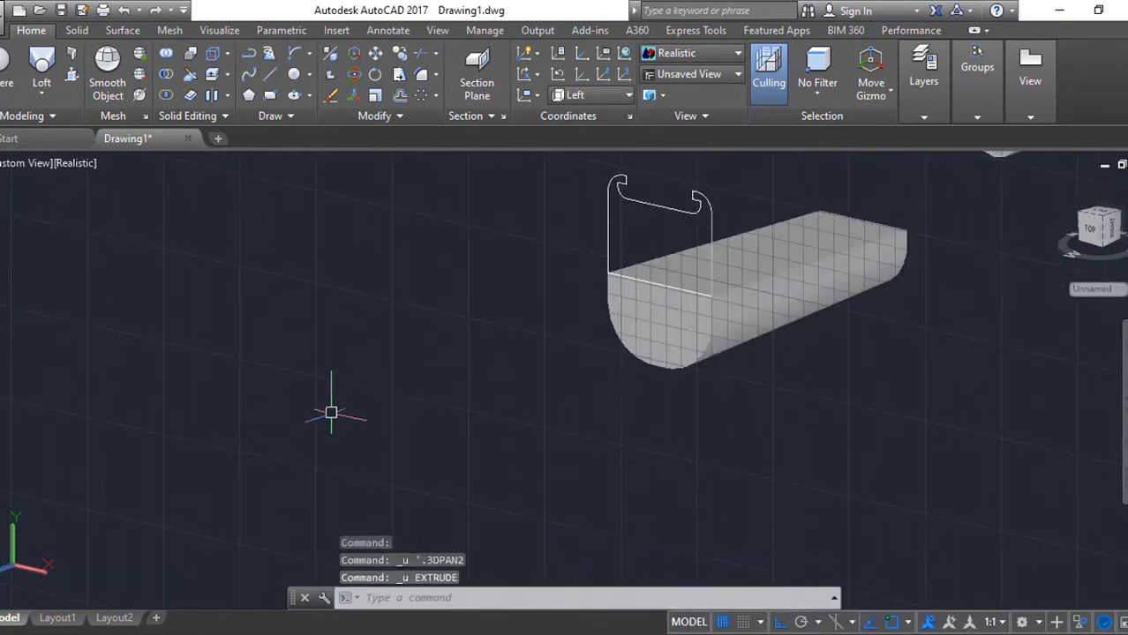
Extrude the bracket profiles, reposition the part, and pick the solid to subtract from.
type("ex")
key("Return")
left_click(450, 415)
key("Return")
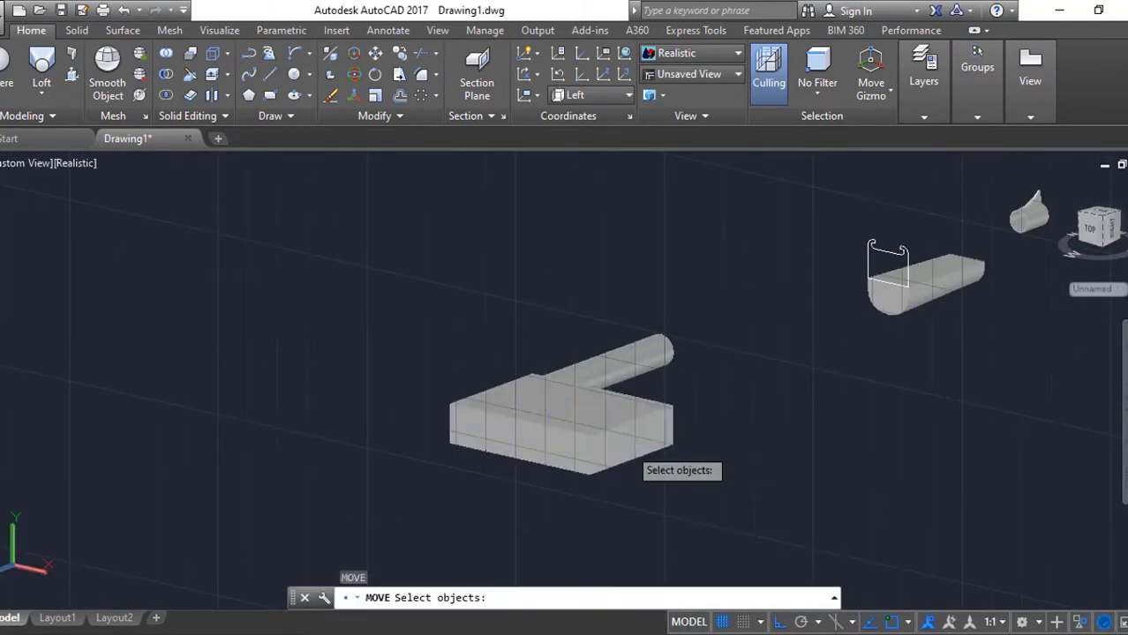
left_click(541, 407)
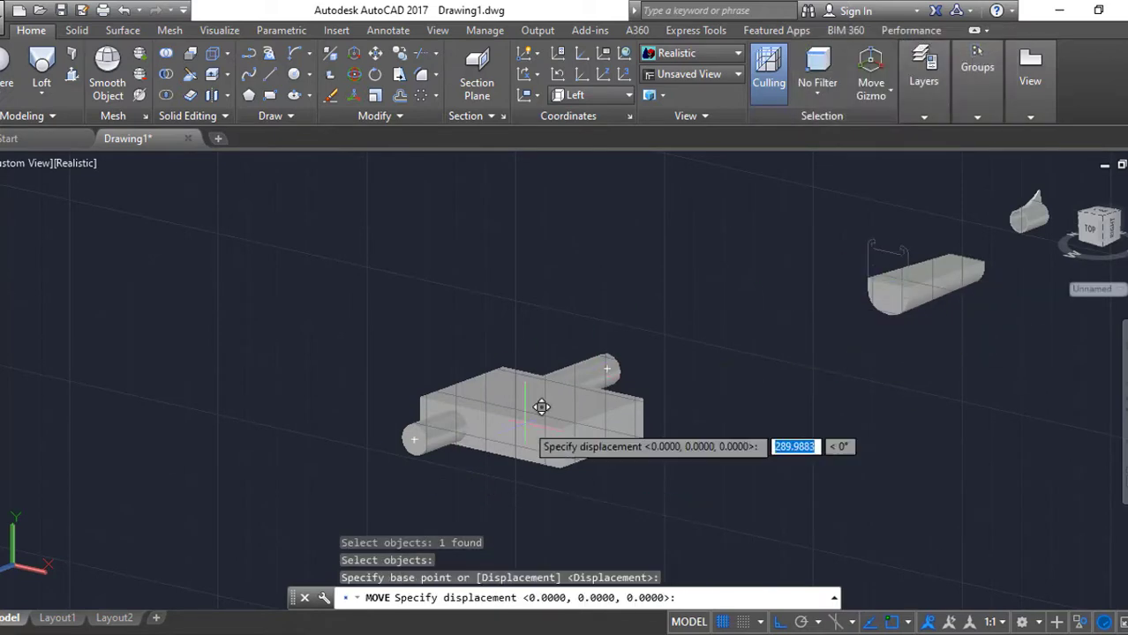
left_click(896, 244)
key("Return")
left_click(462, 377)
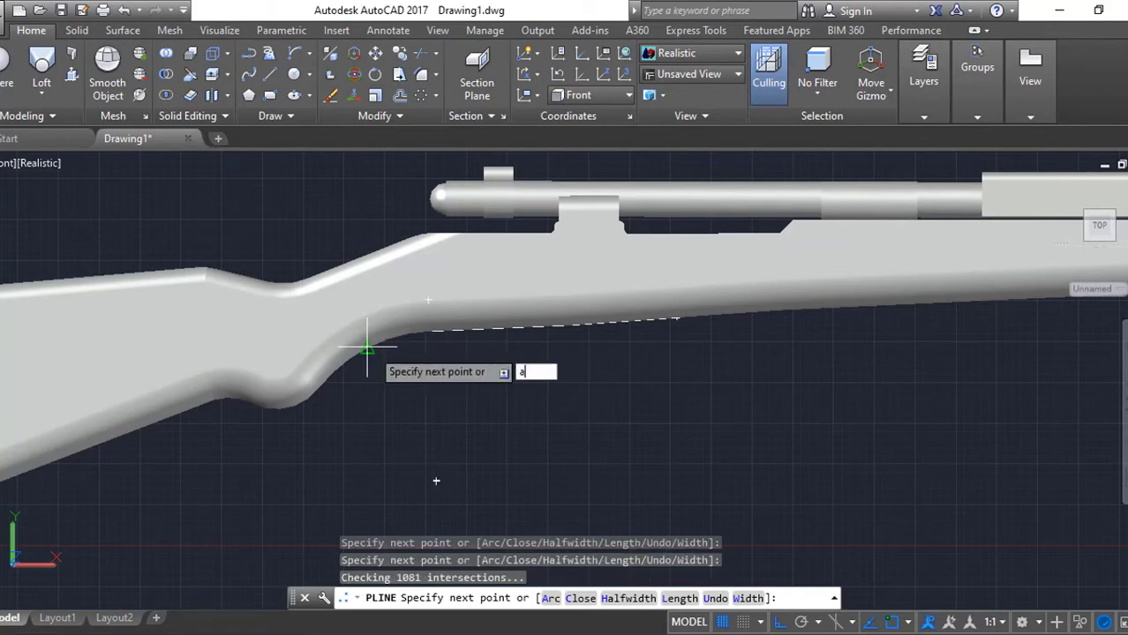
Finish tracing the trigger-guard outline in arc segments, undoing one misplaced arc.
key("Return")
scroll(367, 349, "up", 2)
key("ctrl+z")
scroll(249, 431, "down", 3)
scroll(185, 432, "up", 3)
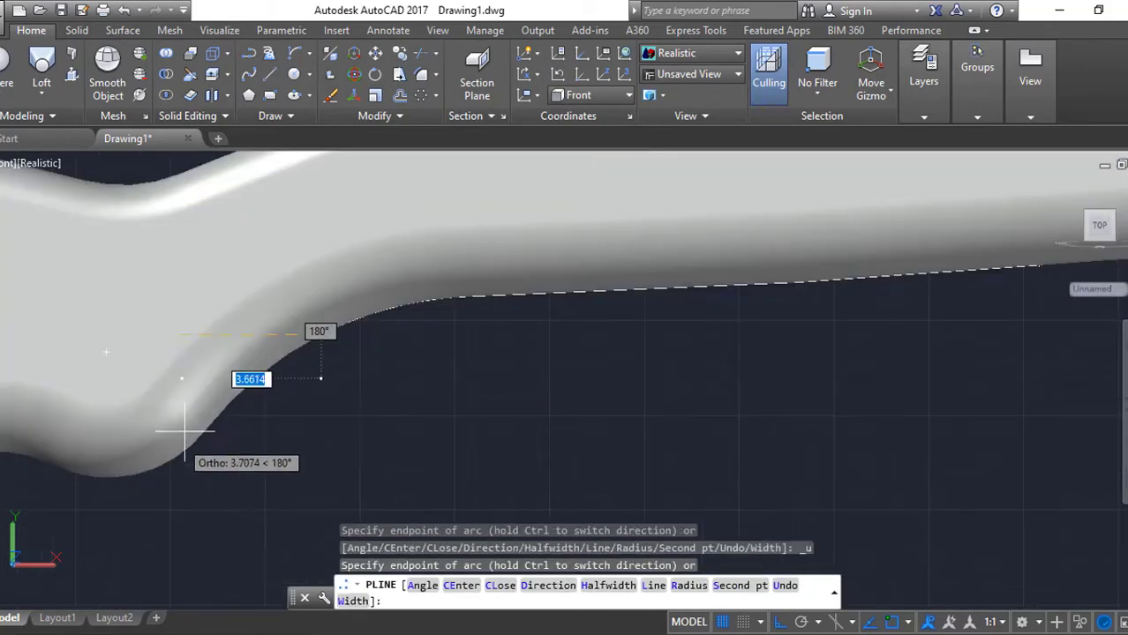
left_click(205, 441)
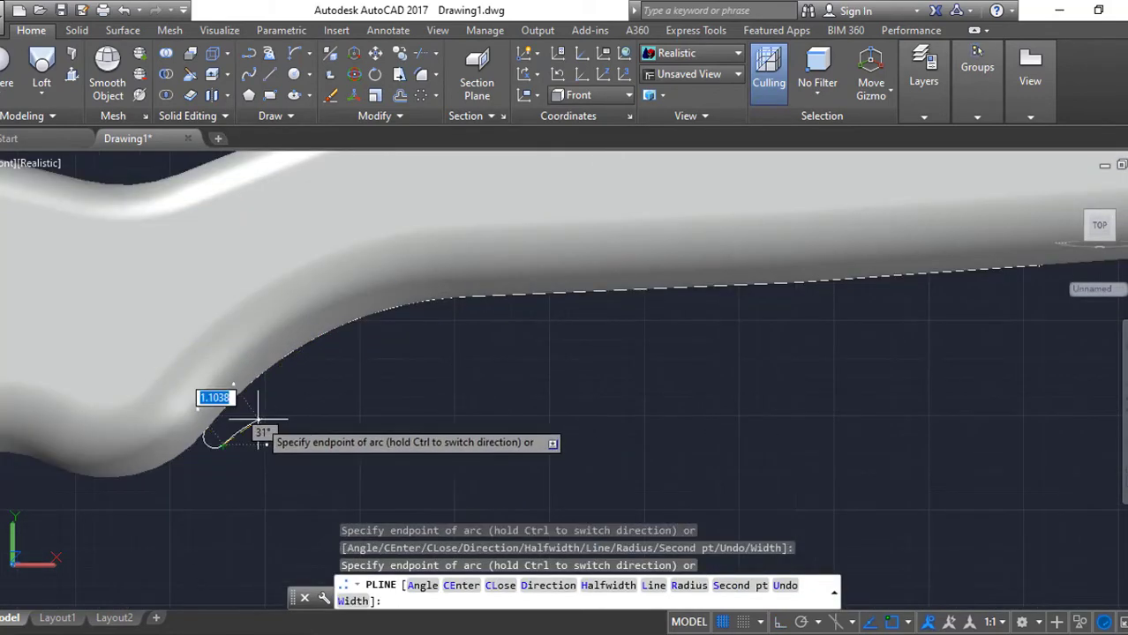
left_click(293, 427)
left_click(505, 394)
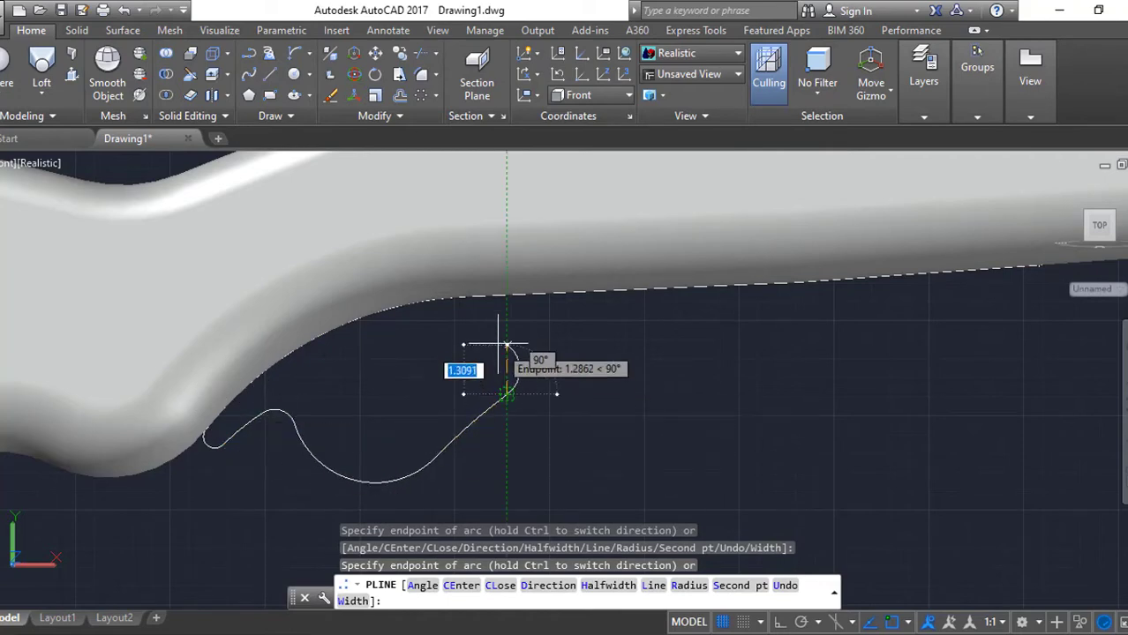
scroll(525, 309, "up", 4)
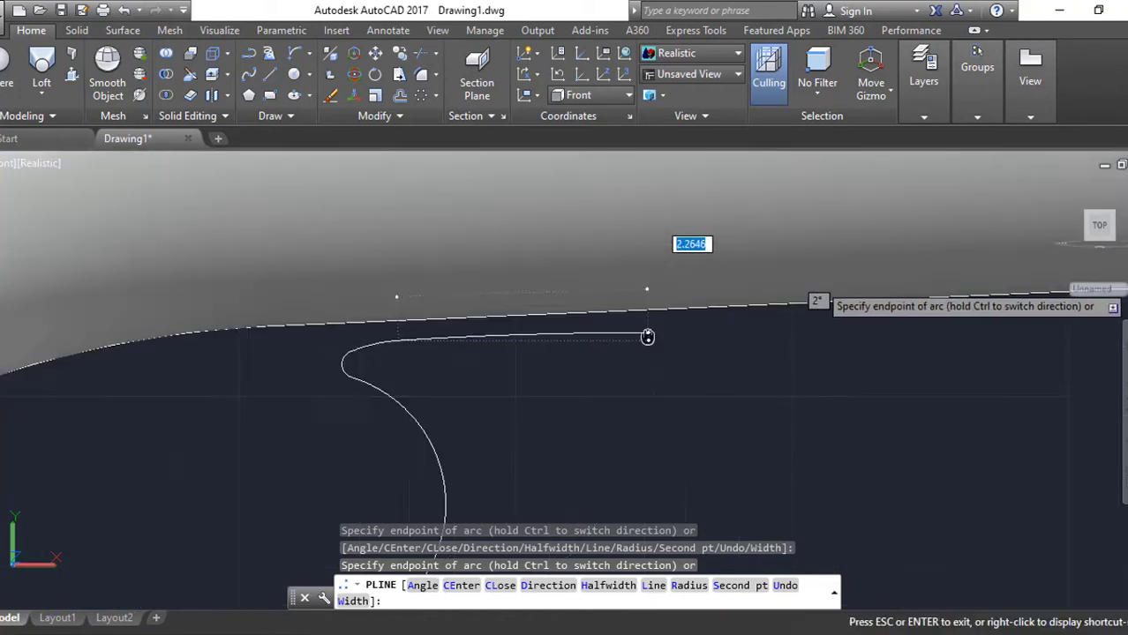
middle_click_drag(597, 284, 627, 391, "shift")
key("Return")
Hide the grey reference surface and erase the stray line.
right_click(661, 212)
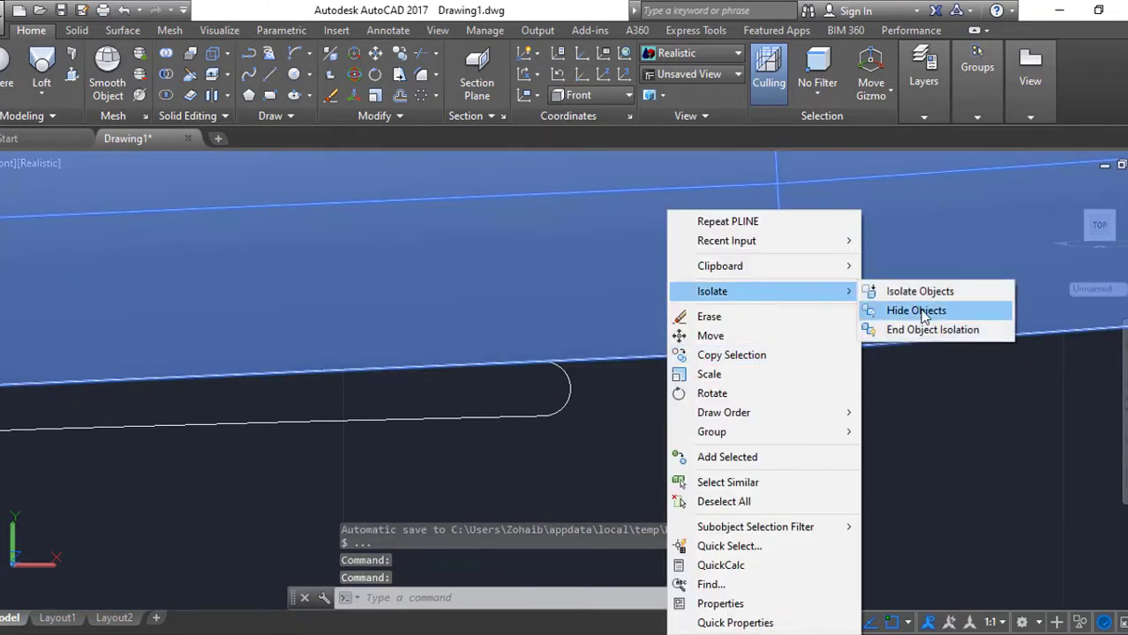
left_click(964, 312)
left_click(700, 353)
type("e")
key("Return")
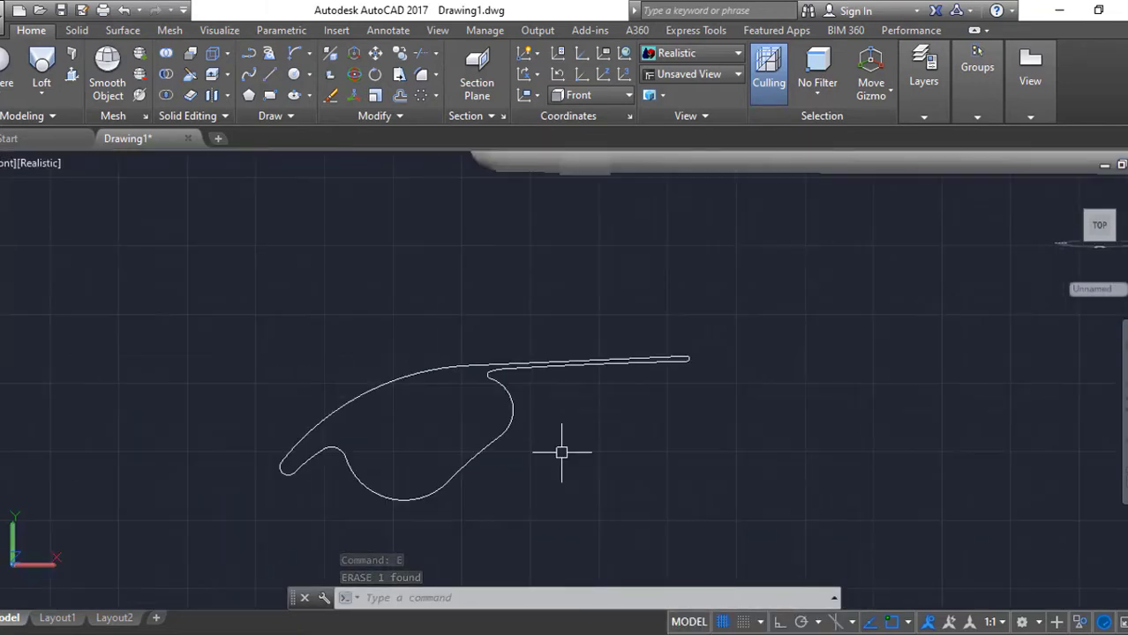
Draw the trigger outline as an arc with a set start direction.
type("a")
key("Return")
type("d")
key("Return")
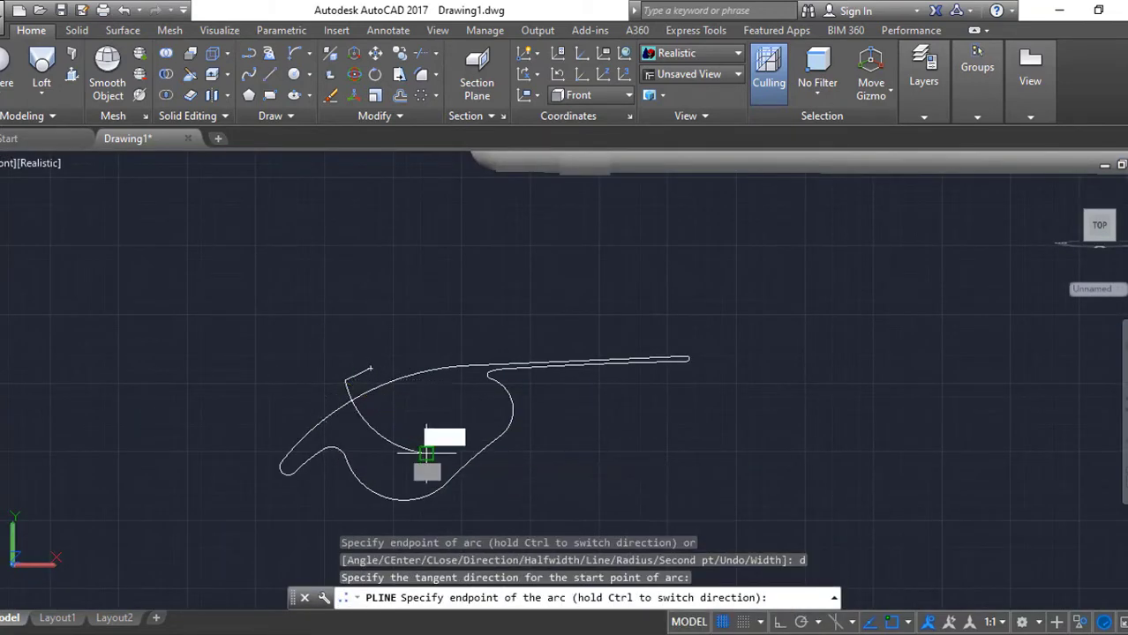
left_click(428, 452)
scroll(433, 441, "up", 3)
scroll(301, 338, "up", 2)
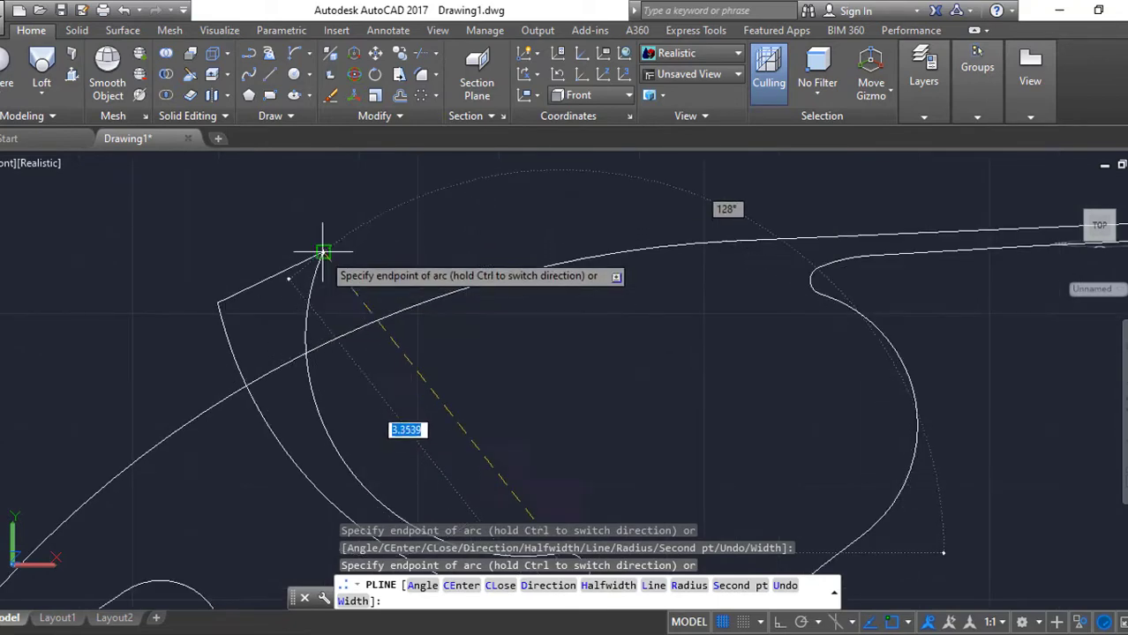
left_click(323, 247)
key("Return")
middle_click_drag(493, 372, 477, 403, "shift")
Offset the guard outline by 0.1 to form a parallel copy.
type("o")
key("Return")
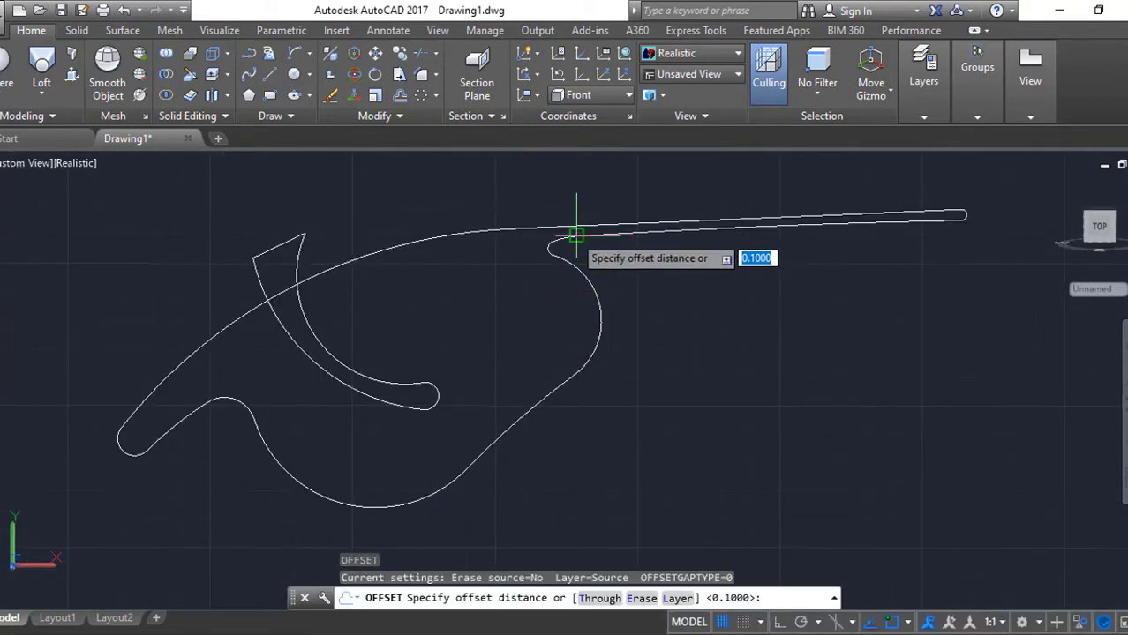
left_click(575, 235)
left_click(511, 253)
left_click(511, 282)
key("Escape")
scroll(564, 192, "up", 3)
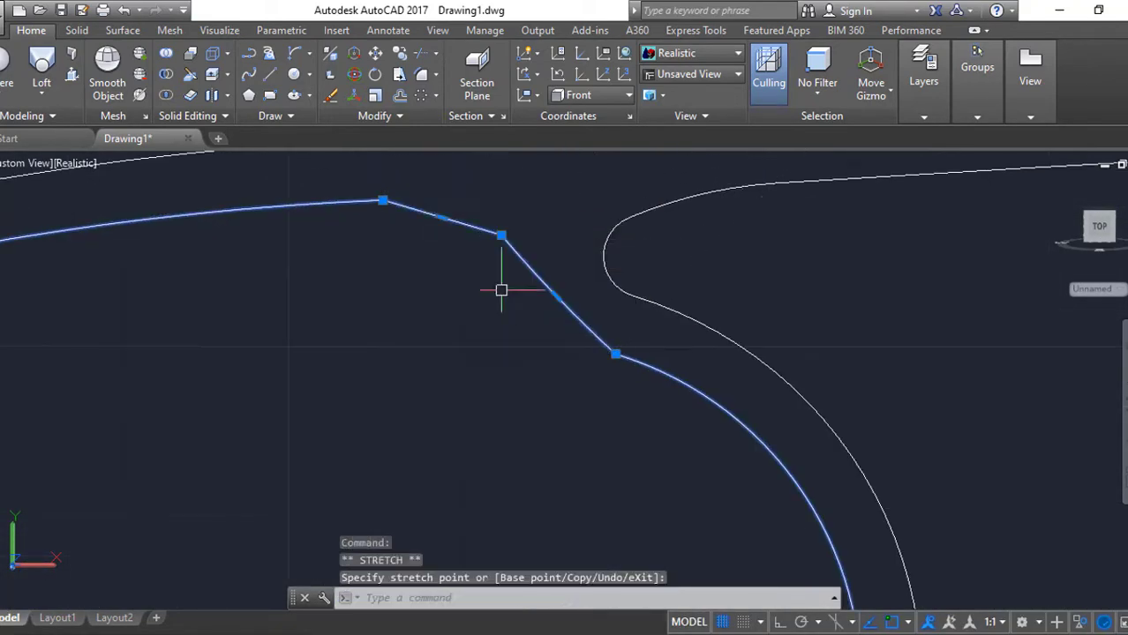
scroll(501, 291, "down", 3)
scroll(106, 476, "up", 3)
Adjust the guard outline's vertices with grips after abandoning a BREAK attempt.
key("Escape")
type("br")
key("Return")
left_click(199, 423)
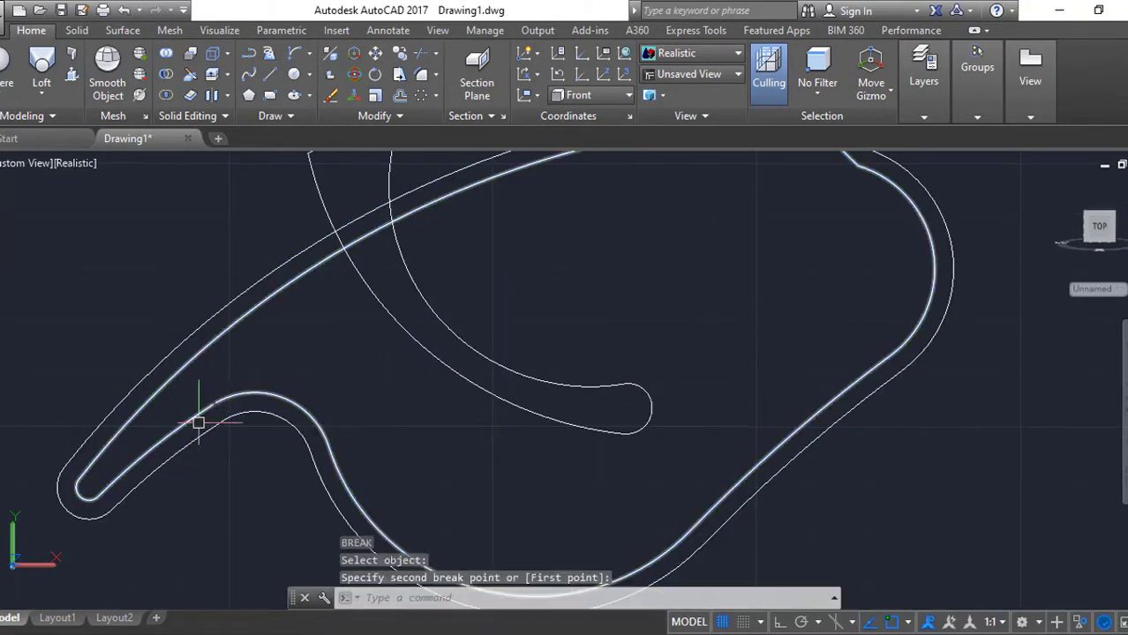
key("Escape")
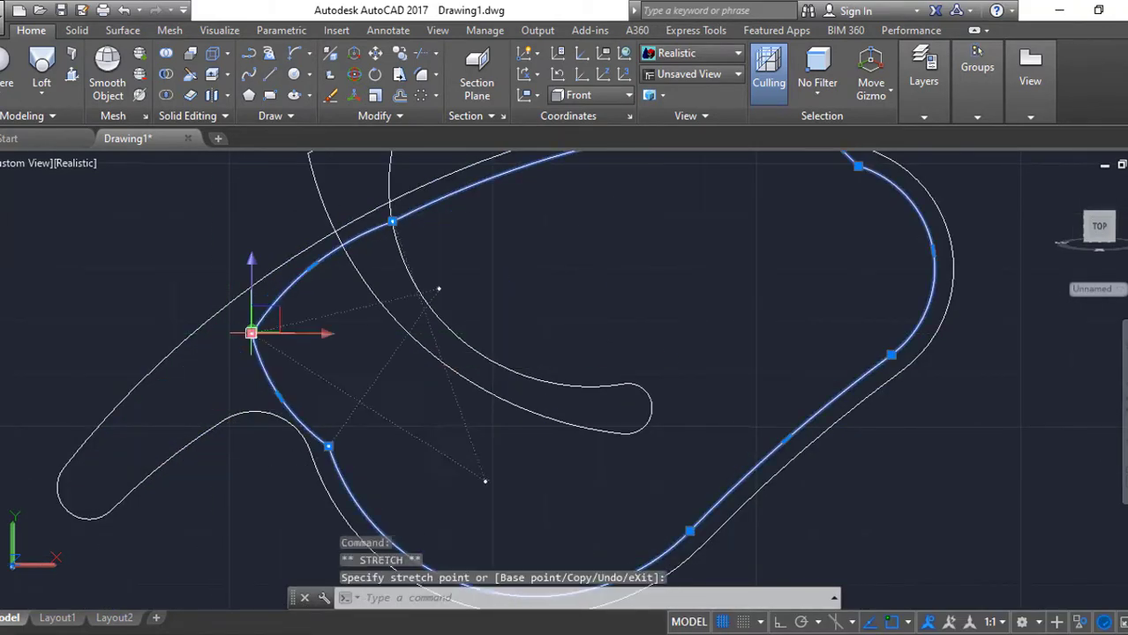
left_click(251, 332)
scroll(264, 362, "up", 3)
scroll(344, 460, "down", 3)
key("Escape")
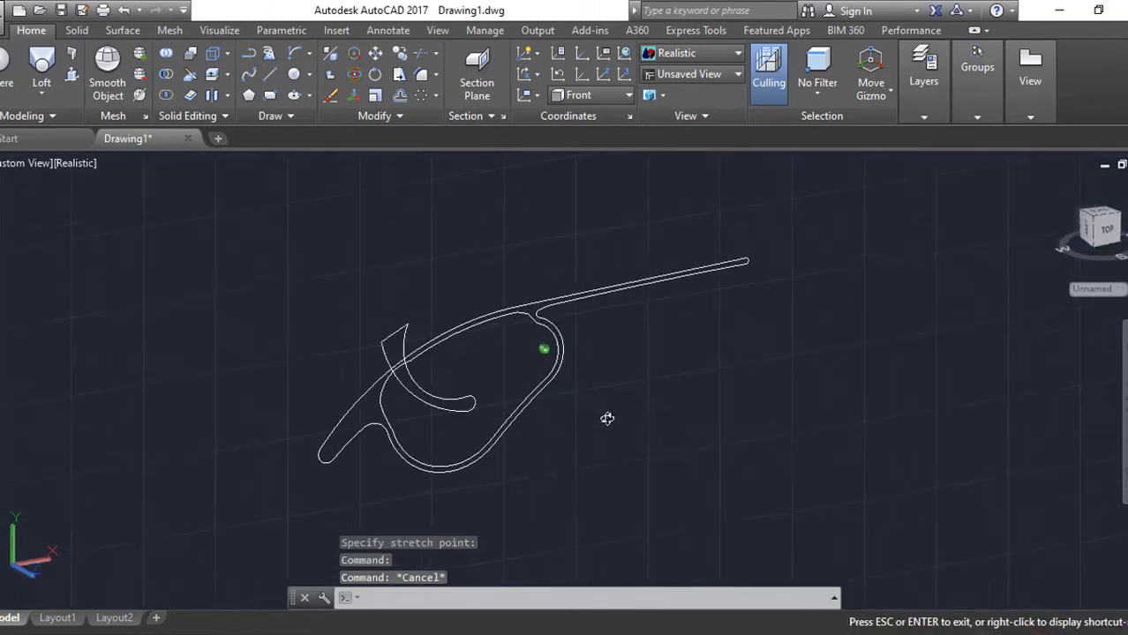
Extrude the outlines 0.5 units, then undo the too-thin result.
type("ext")
key("Return")
left_click(539, 396)
key("Return")
scroll(524, 368, "up", 2)
type(".5")
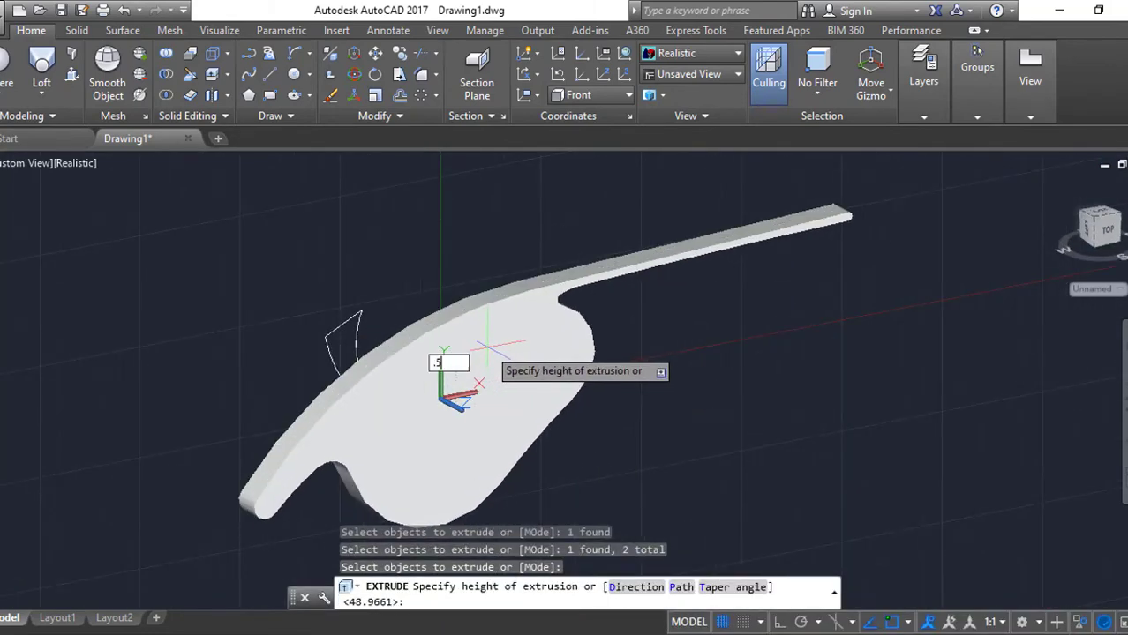
key("Return")
type("su")
key("ctrl+z")
Re-extrude the guard and trigger profiles with a height of 1.
scroll(552, 370, "down", 2)
left_click(551, 369)
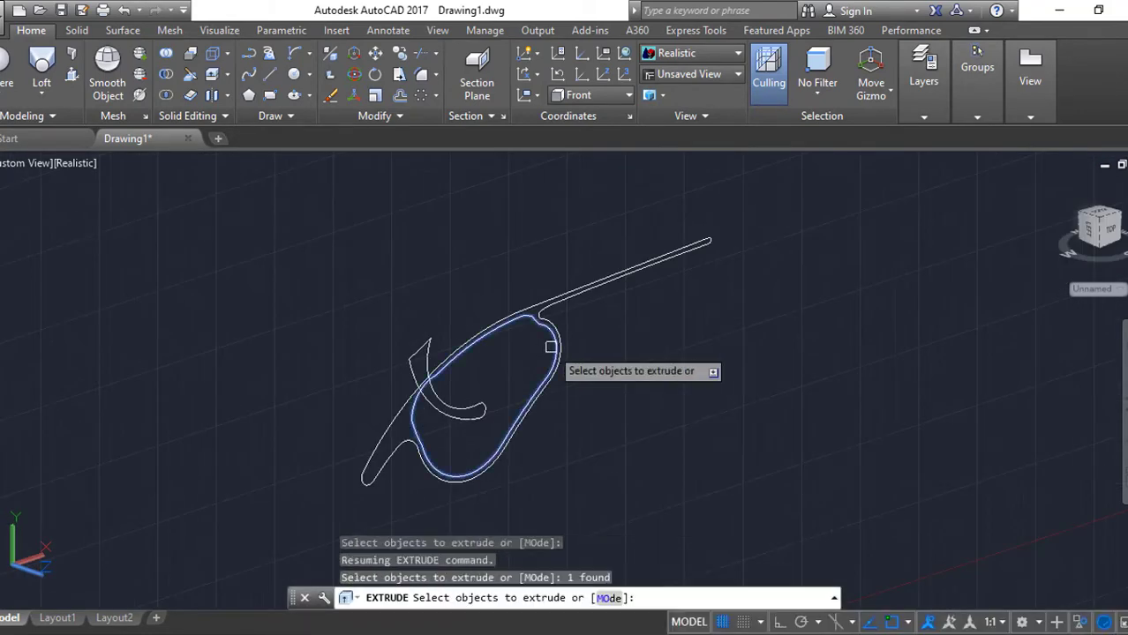
key("Return")
type("1")
key("Return")
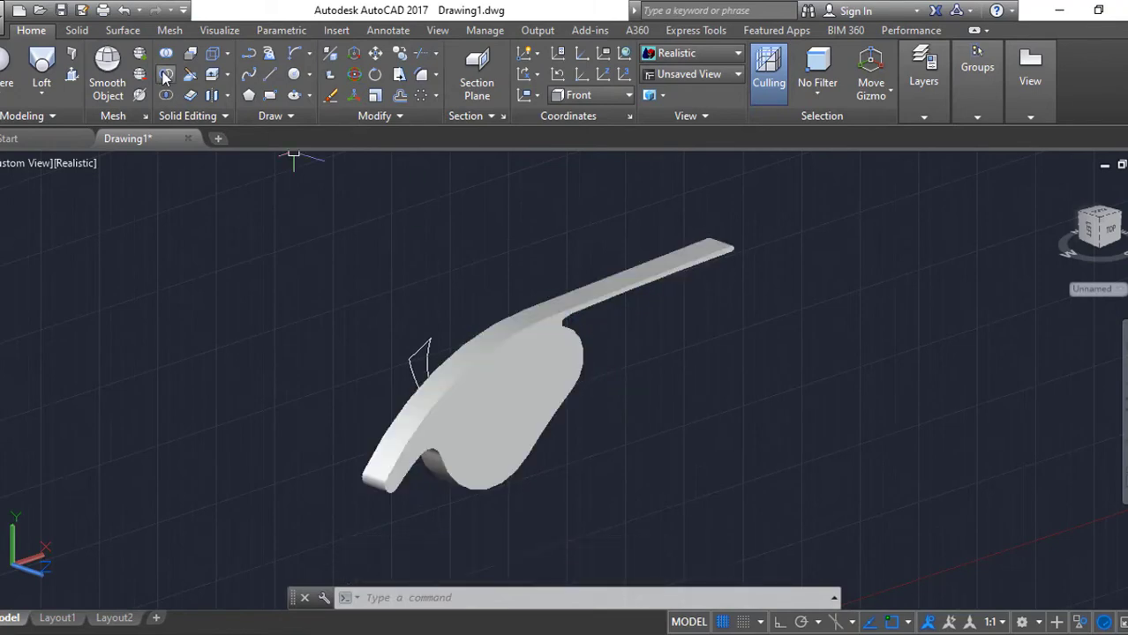
Subtract the inner solid from the guard to hollow it into a loop.
left_click(165, 77)
left_click(508, 411)
left_click(424, 361)
key("Return")
Move the trigger inside the guard loop with Ortho on.
key("Escape")
key("m")
key("Return")
left_click(424, 358)
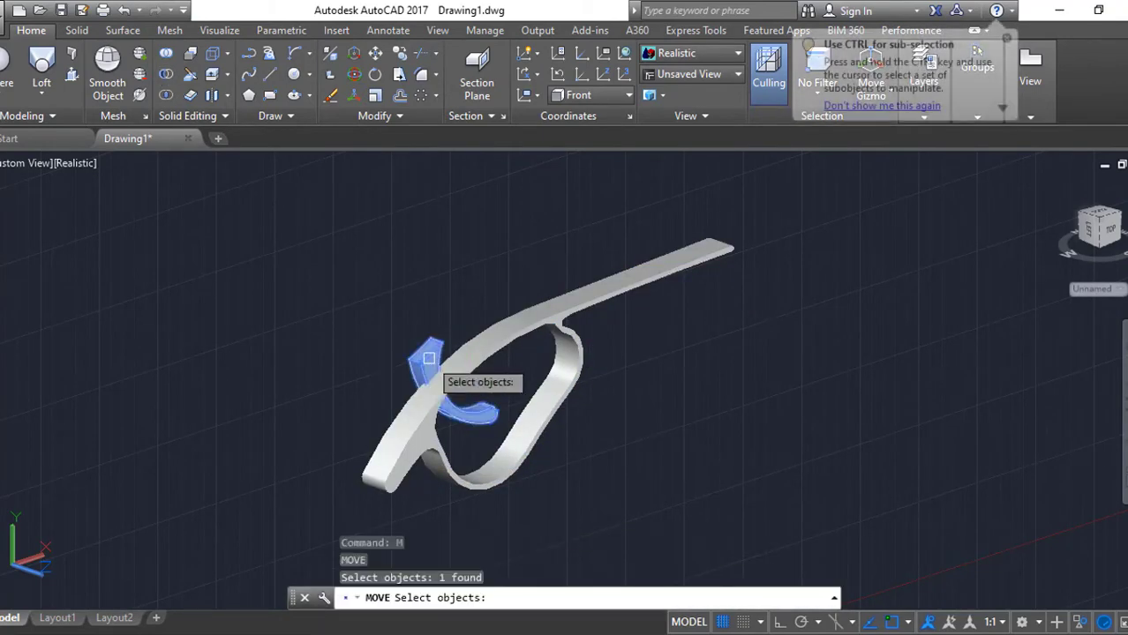
key("Return")
left_click(424, 353)
left_click(342, 314)
Hide the selected objects to isolate the guard.
right_click(713, 378)
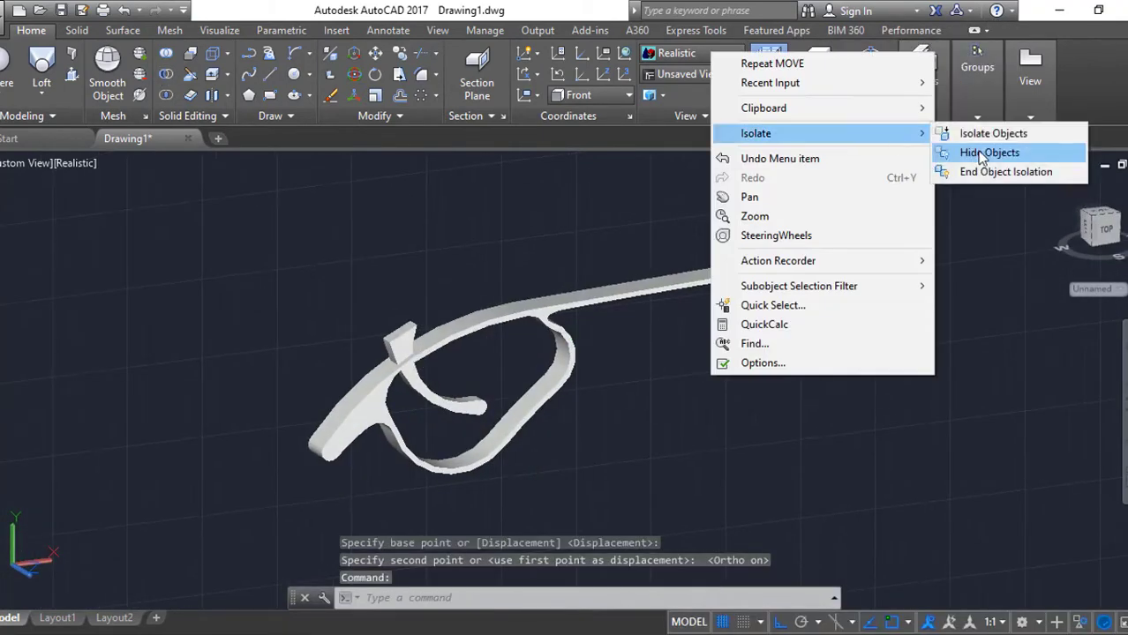
left_click(980, 171)
scroll(685, 390, "up", 5)
Fillet several edges of the guard loop with Fillet Edge from the Solid tab.
left_click(77, 30)
left_click(593, 71)
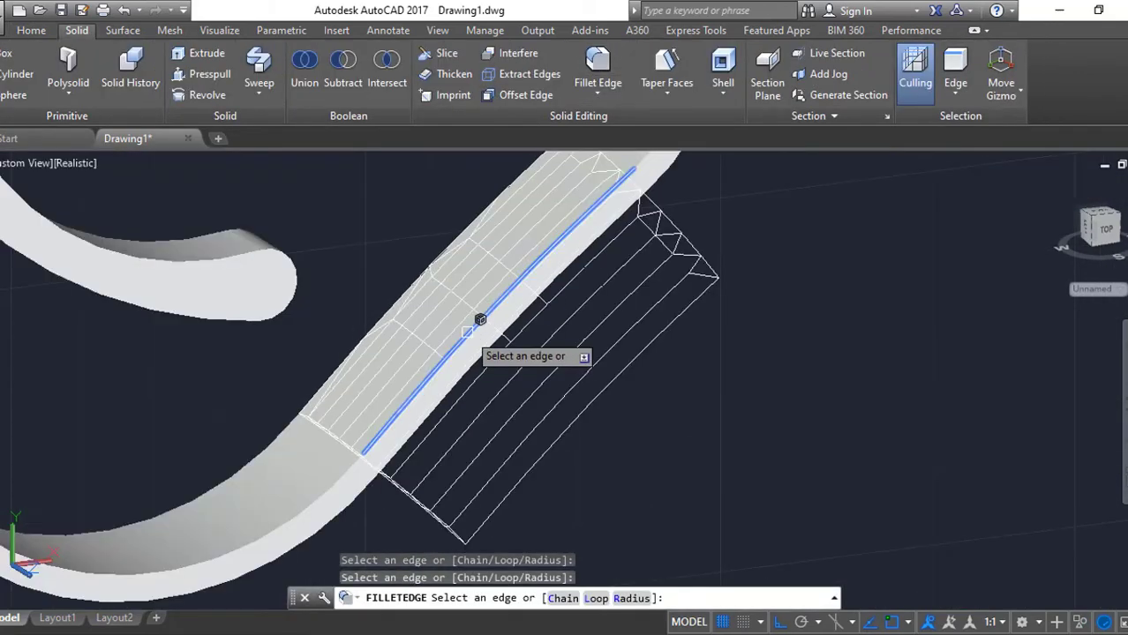
mouse_move(480, 319)
middle_mouse_down("shift")
mouse_move(315, 269)
mouse_move(270, 378)
middle_mouse_up("shift")
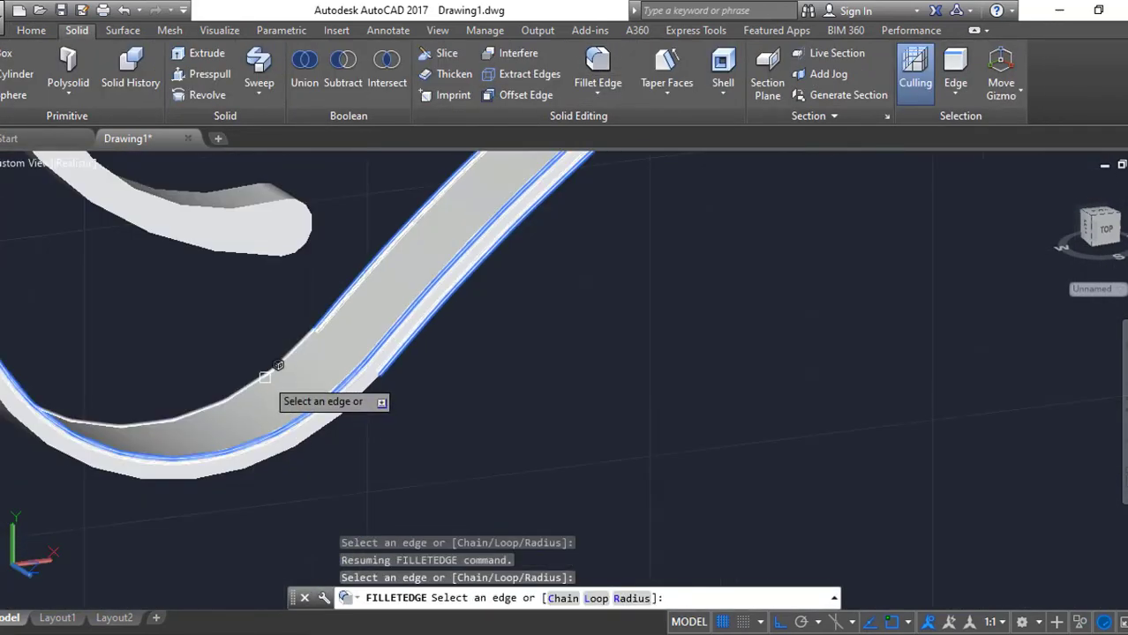
left_click(269, 378)
key("Return")
key("Return")
mouse_move(441, 383)
middle_mouse_down("shift")
mouse_move(233, 315)
mouse_move(274, 385)
mouse_move(366, 429)
mouse_move(271, 353)
middle_mouse_up("shift")
left_click(248, 335)
key("Return")
key("Return")
left_click(375, 439)
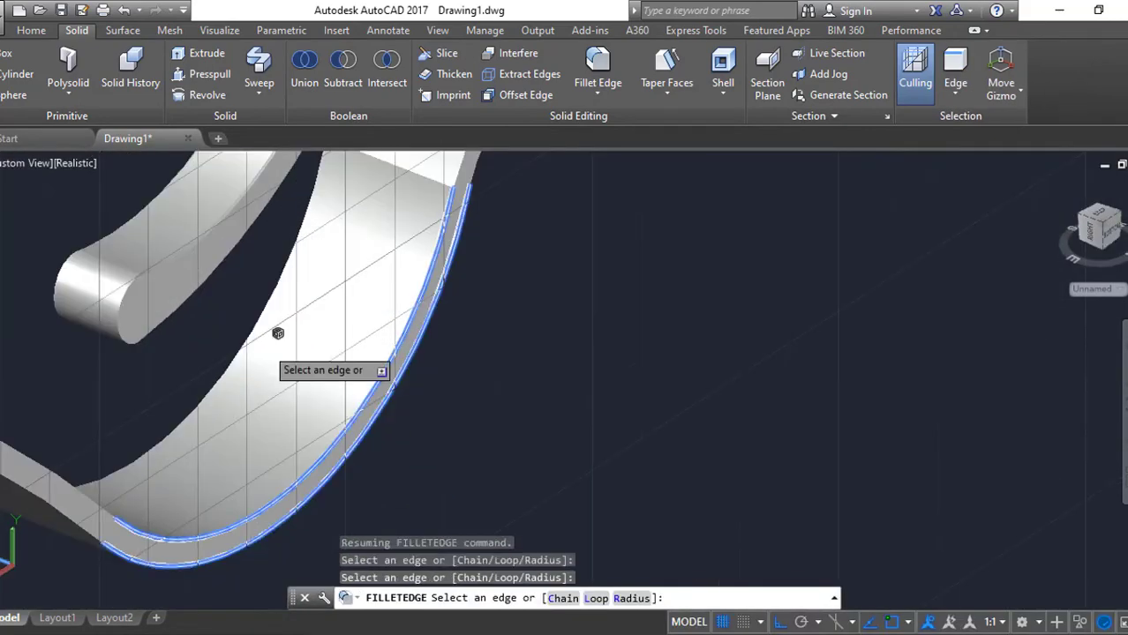
key("Return")
key("Return")
scroll(408, 336, "down", 5)
scroll(494, 380, "down", 3)
mouse_move(493, 380)
middle_mouse_down("shift")
mouse_move(407, 324)
mouse_move(461, 367)
middle_mouse_up("shift")
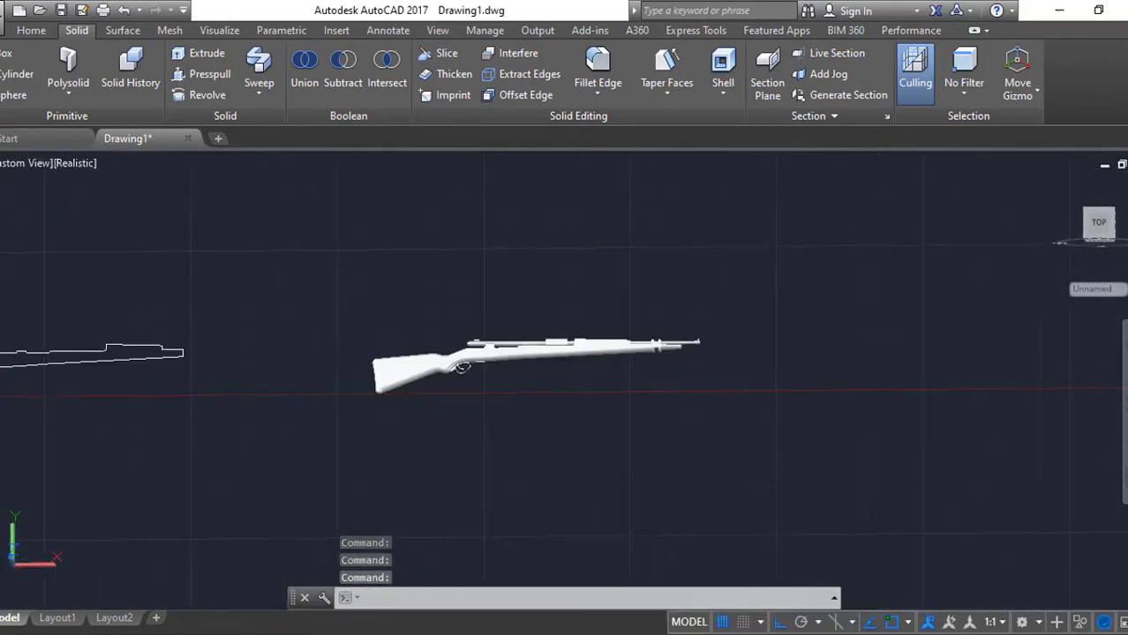
Erase the two leftover objects with E.
type("E")
key("Return")
scroll(414, 378, "up", 6)
Press-pull a face on the barrel.
scroll(621, 386, "up", 5)
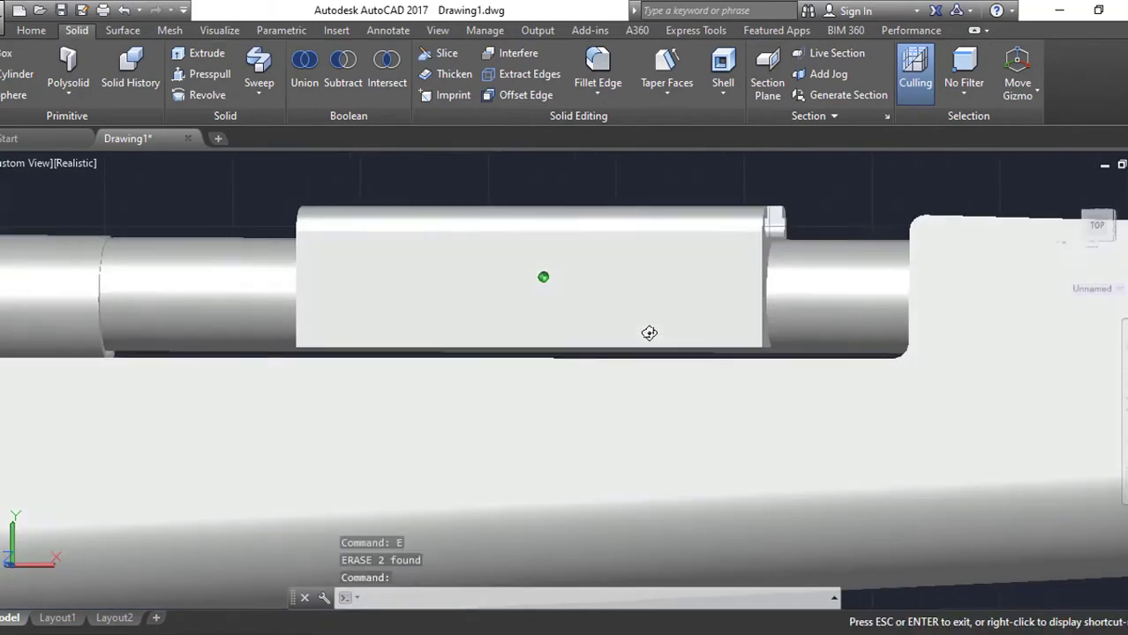
left_click(202, 74)
scroll(409, 448, "up", 3)
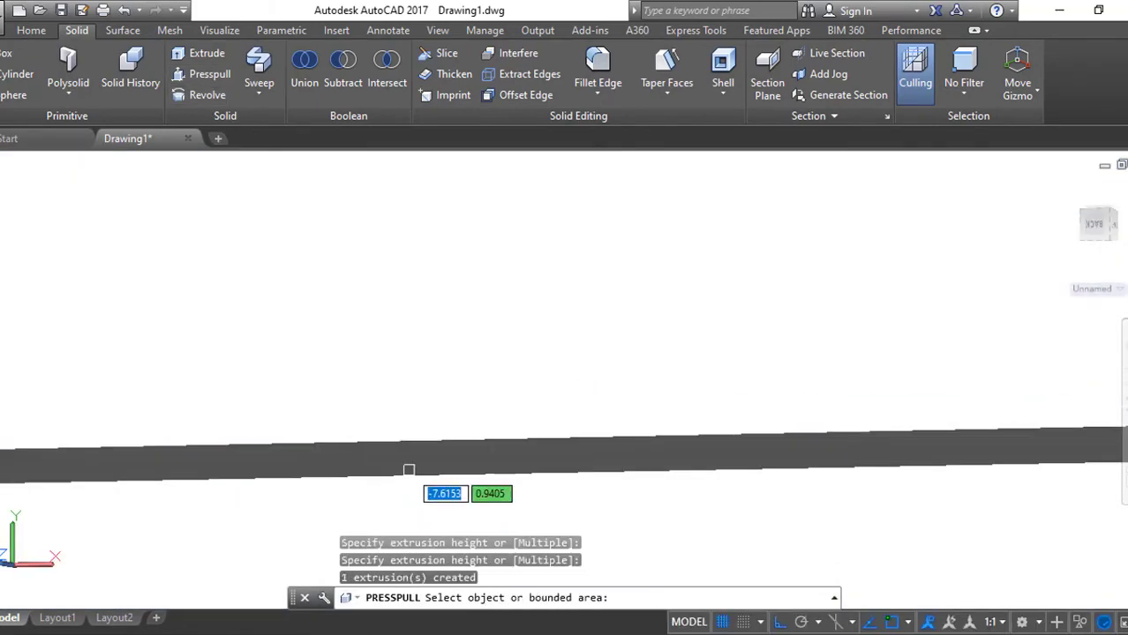